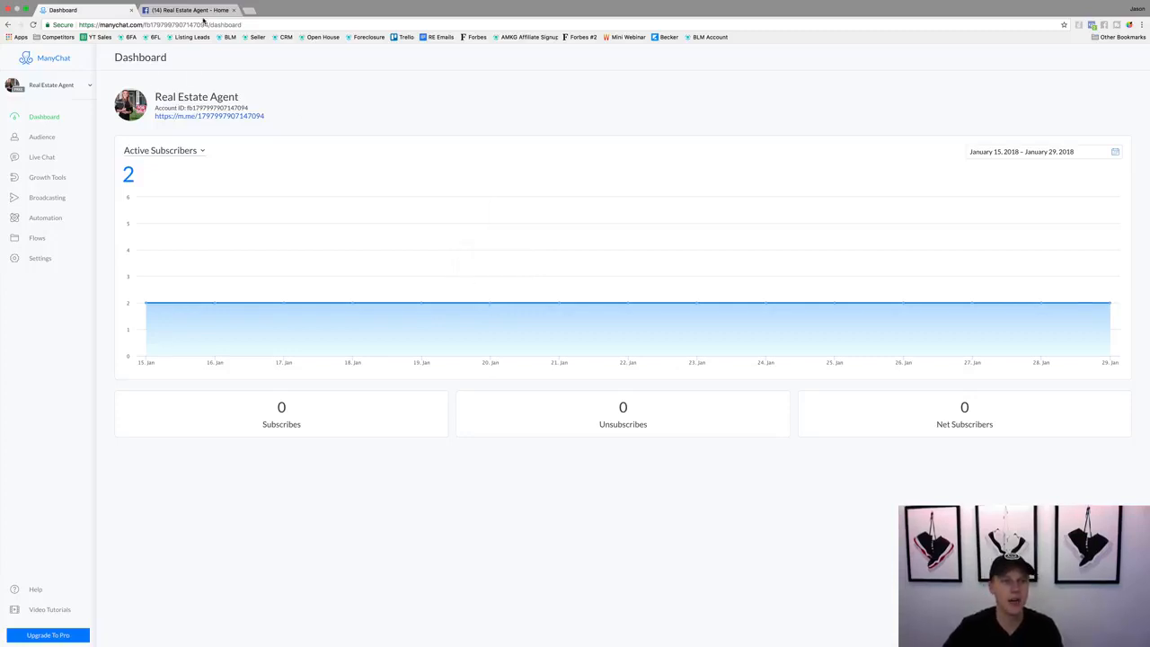
Switch to the Real Estate Agent Facebook page and look through its timeline down to the home decluttering post.
left_click(204, 13)
scroll(429, 279, "down", 4)
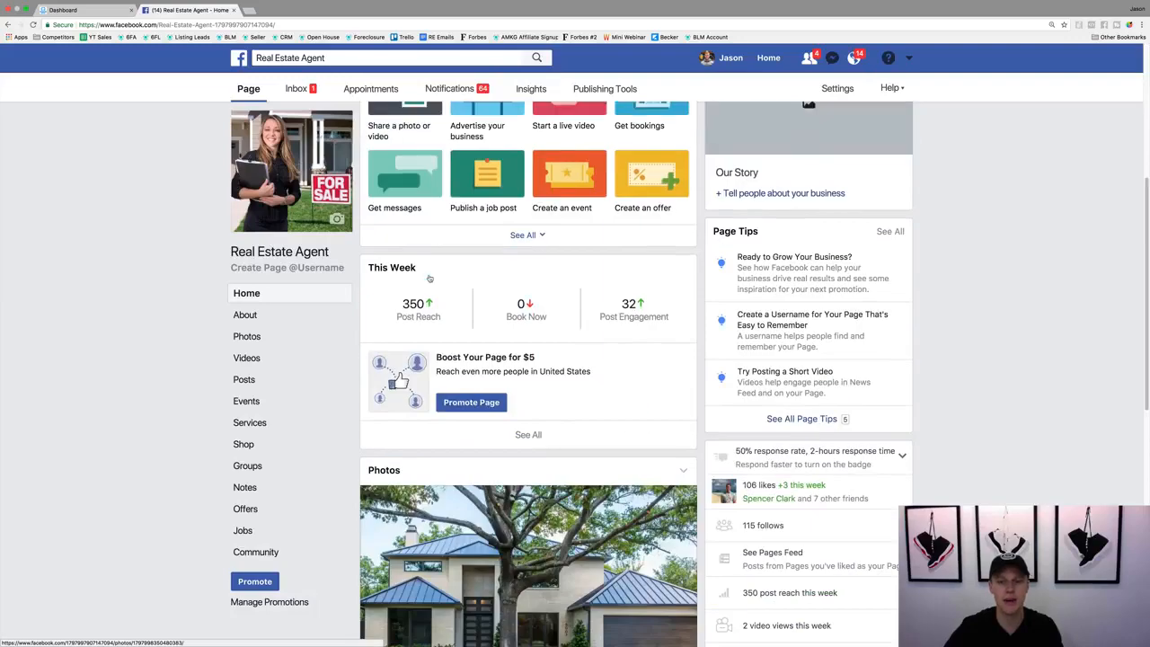
scroll(430, 279, "down", 10)
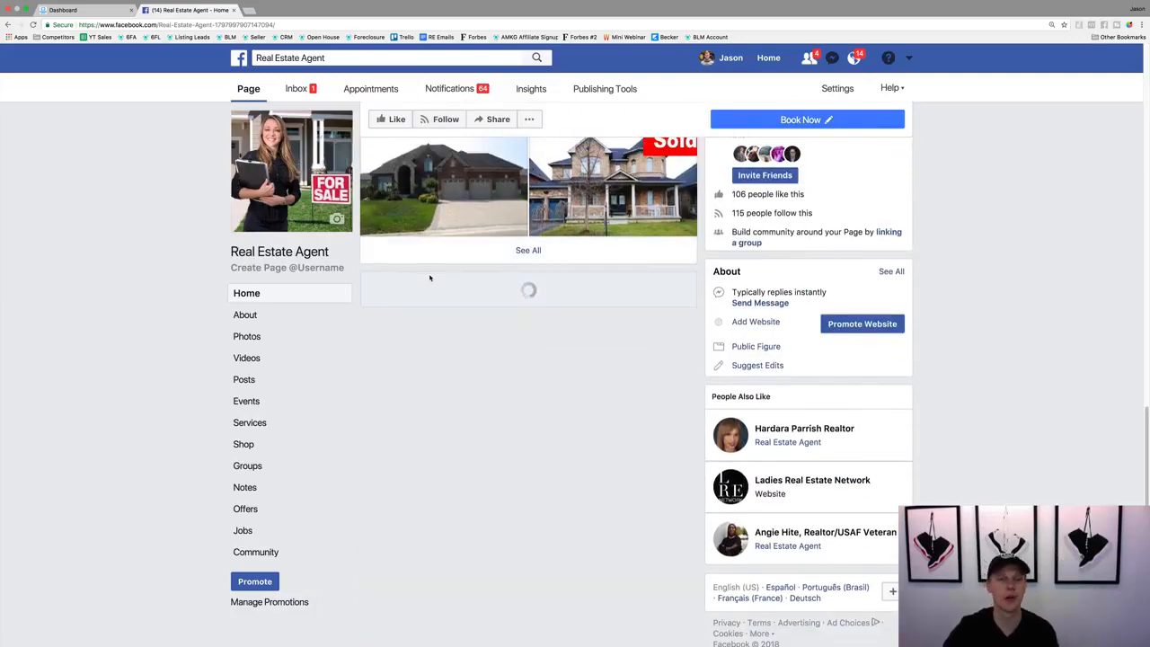
scroll(429, 278, "up", 10)
scroll(429, 279, "down", 5)
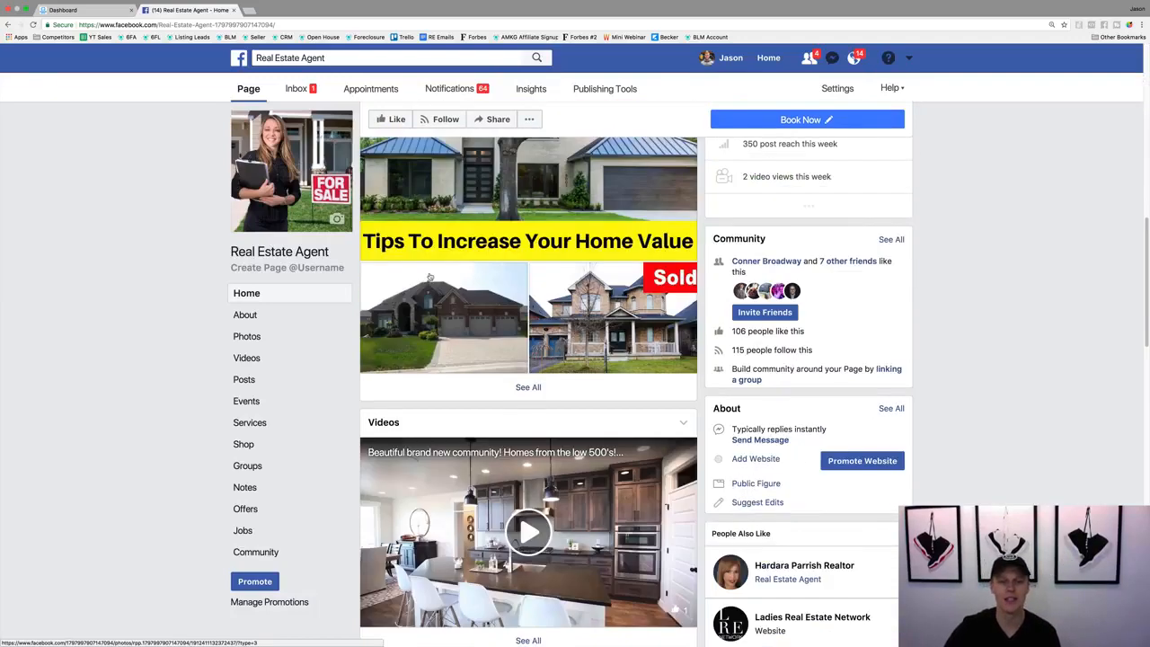
scroll(429, 277, "up", 5)
scroll(436, 265, "down", 10)
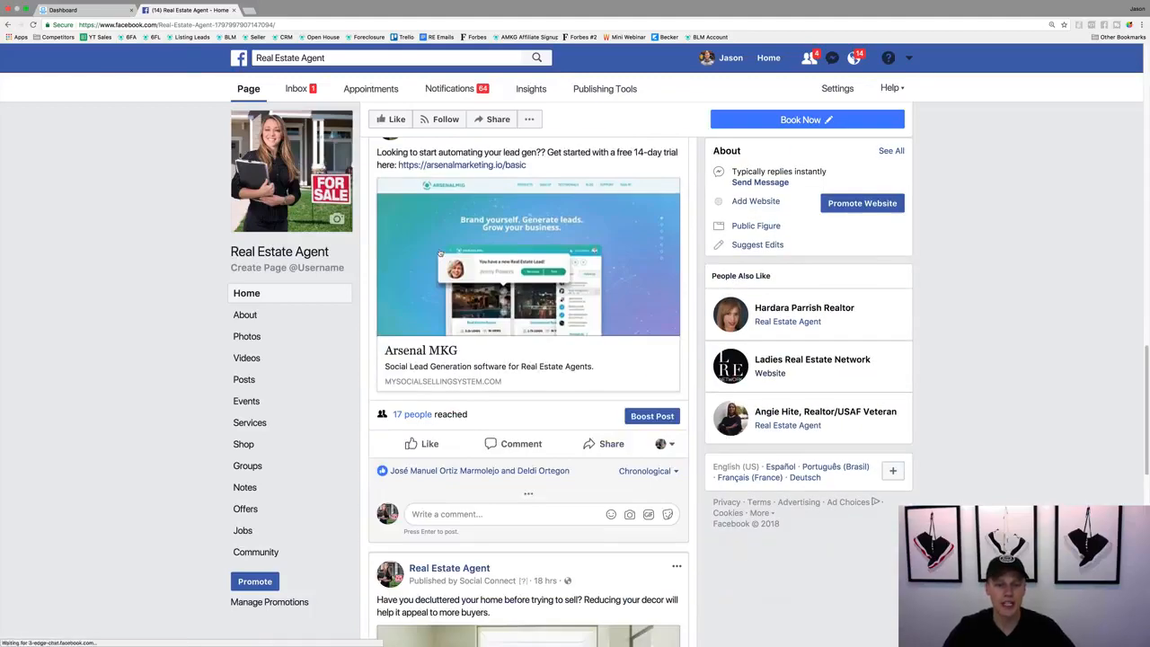
scroll(440, 254, "down", 3)
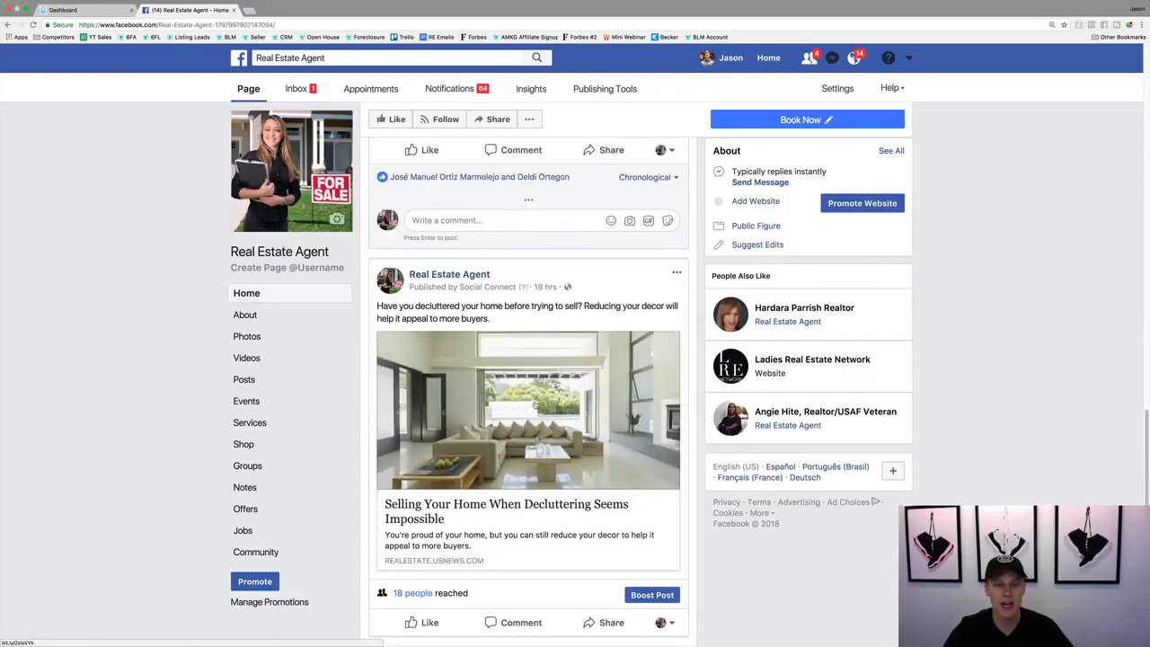
scroll(536, 405, "down", 2)
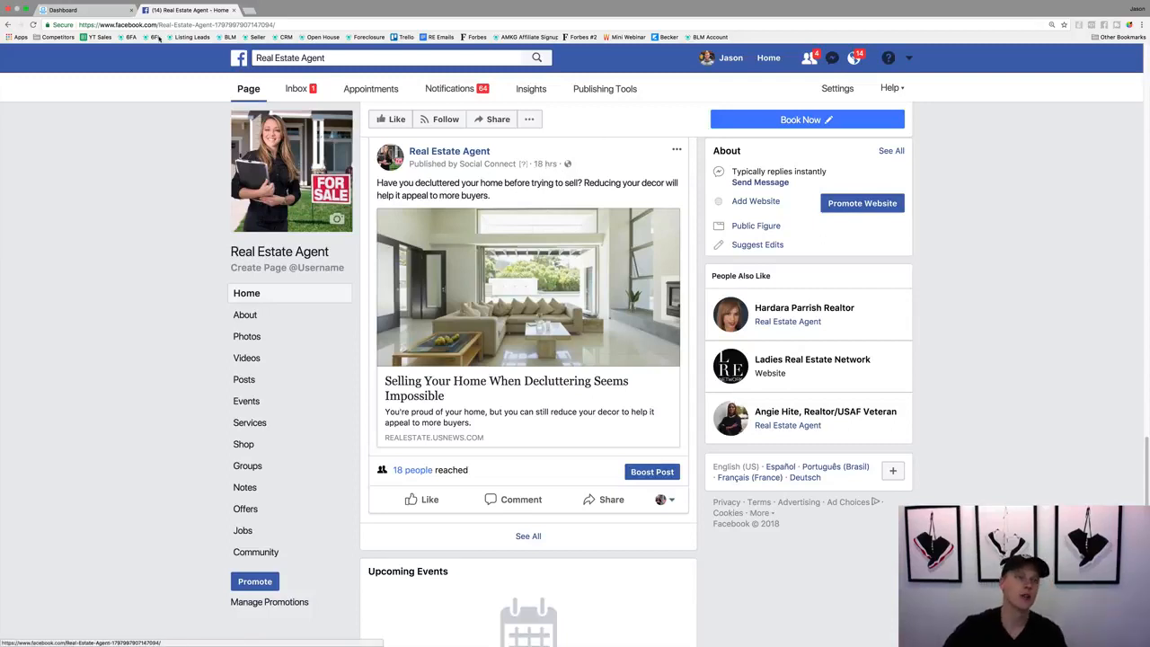
Switch to ManyChat and create a Facebook Comments growth tool named "Test Demo".
left_click(68, 10)
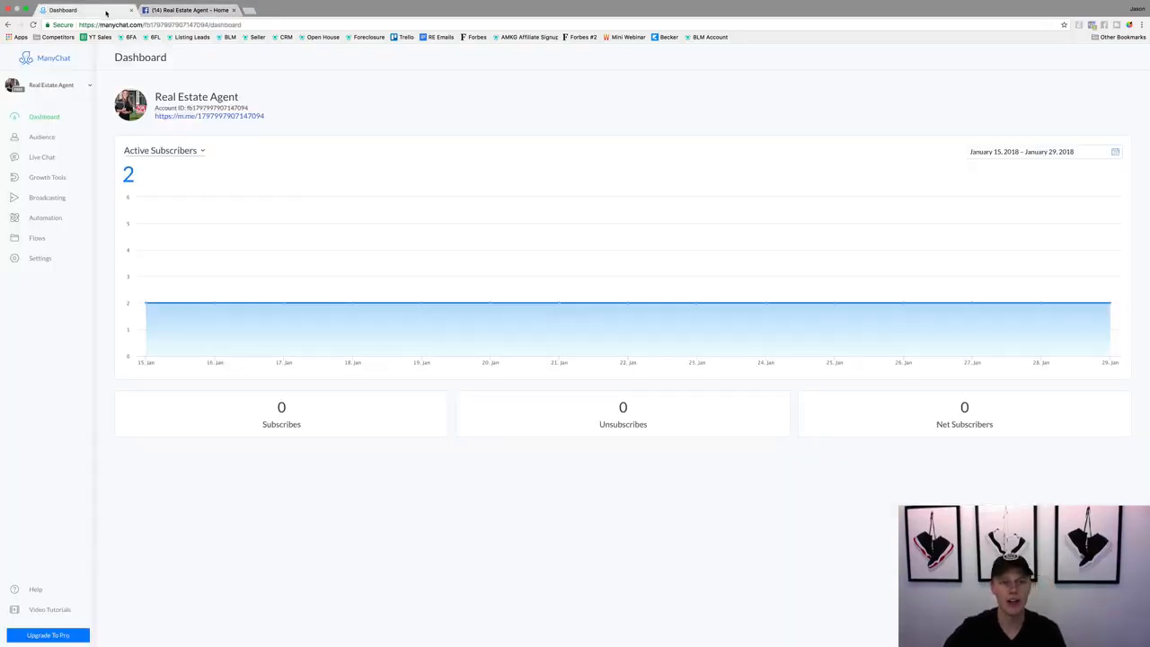
left_click(39, 178)
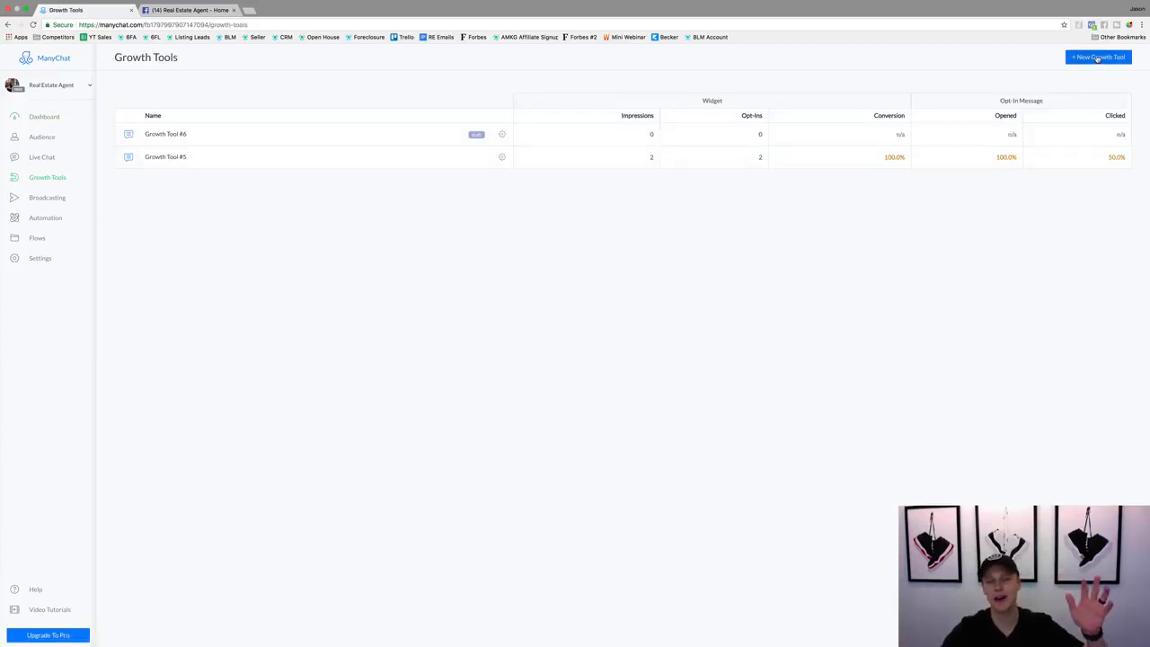
left_click(1098, 60)
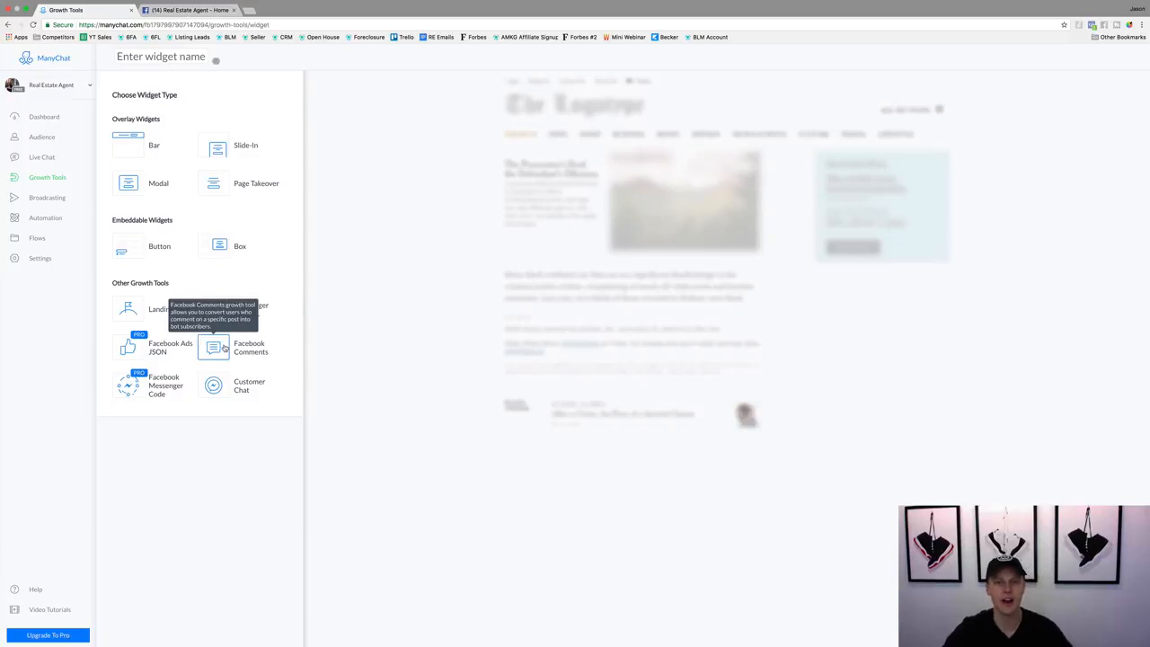
left_click(256, 347)
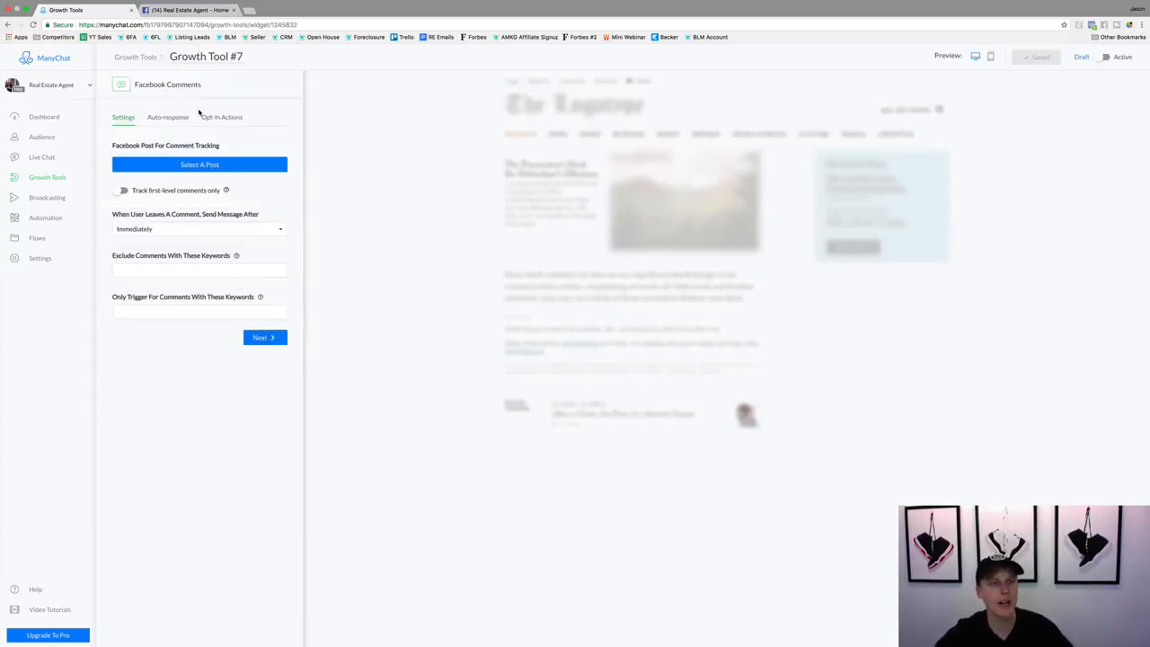
left_click(206, 57)
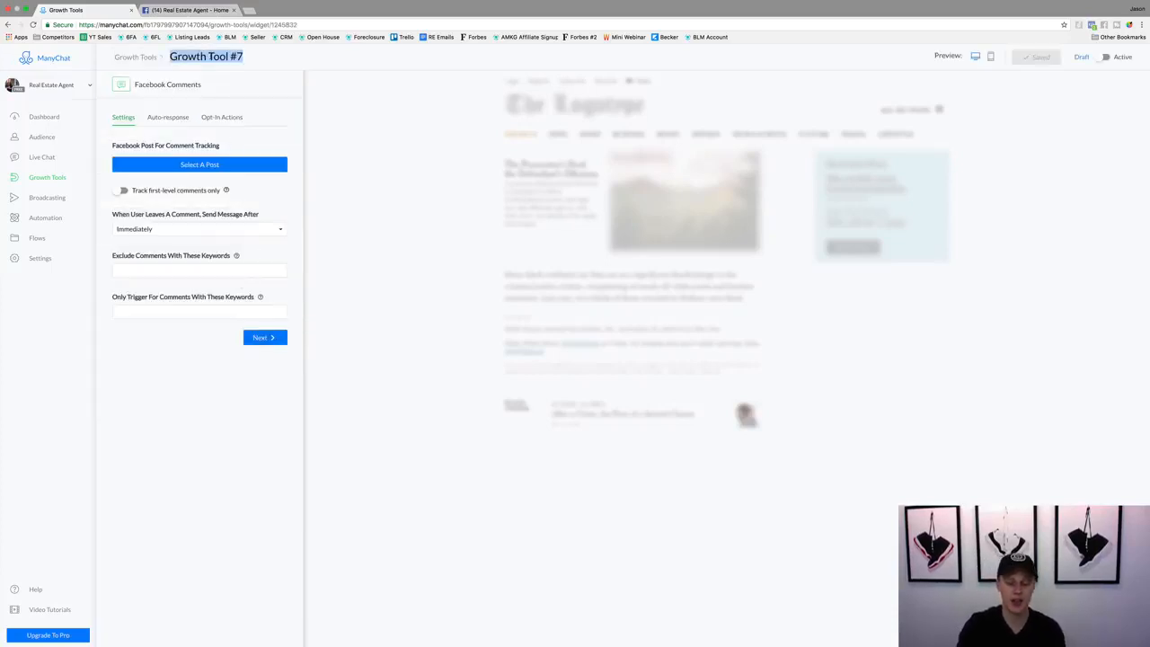
type("Test Demo")
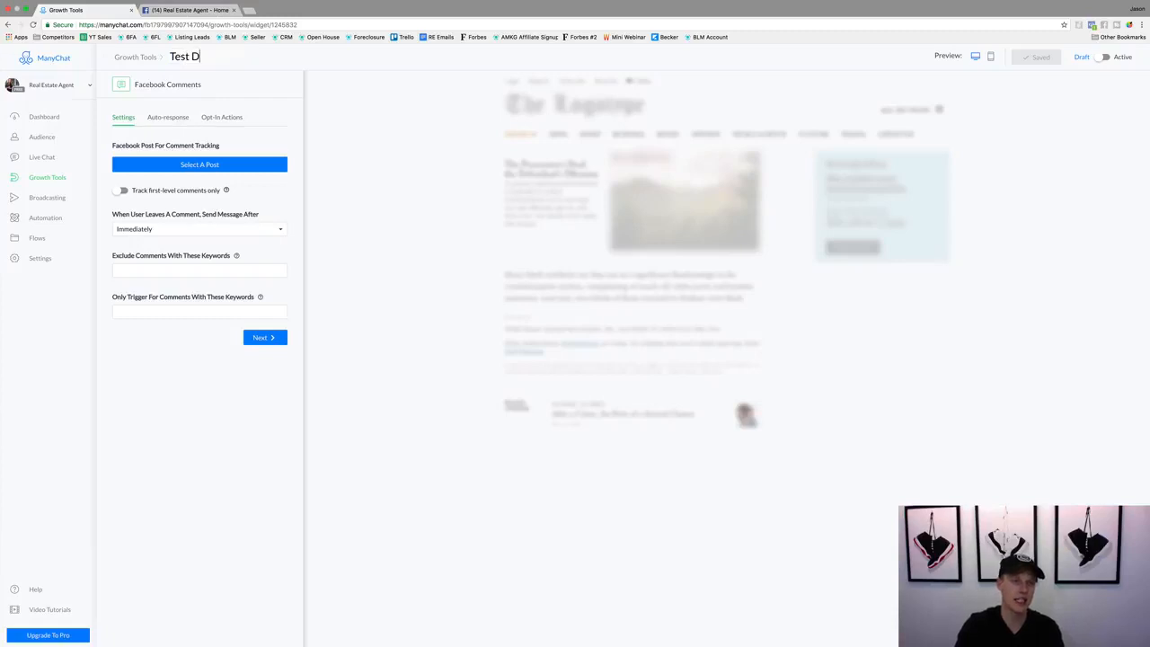
Choose the "Have you decluttered your home" post for comment tracking, and enable its Messenger contact confirmation and first-level-only tracking.
left_click(197, 168)
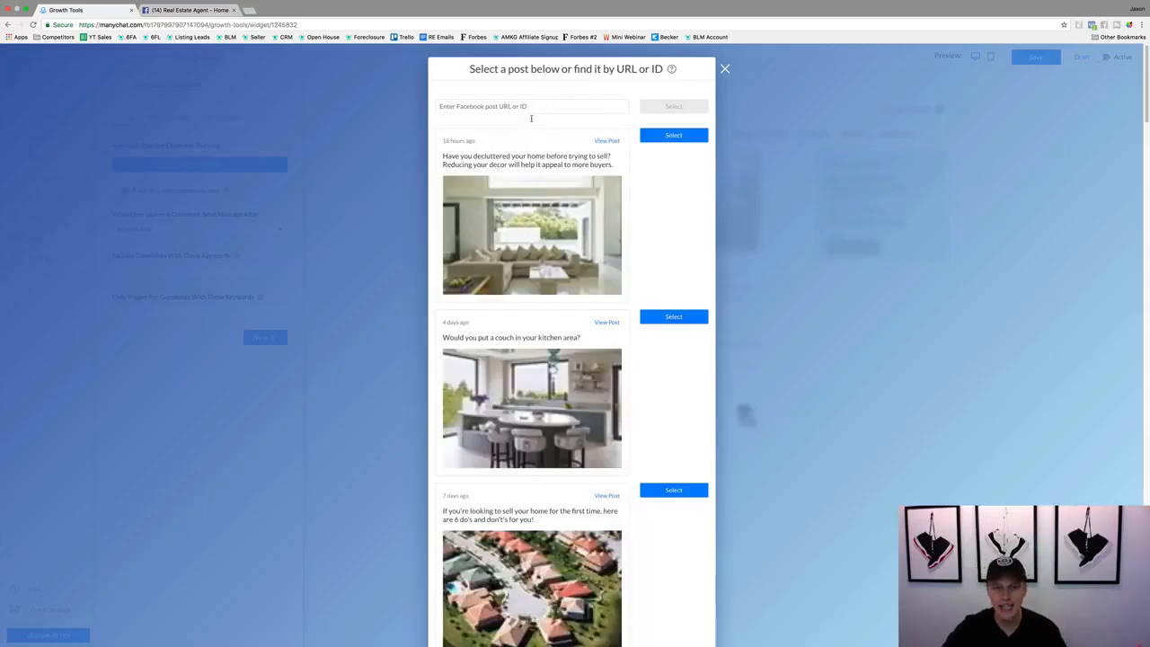
scroll(529, 272, "down", 5)
scroll(530, 273, "down", 3)
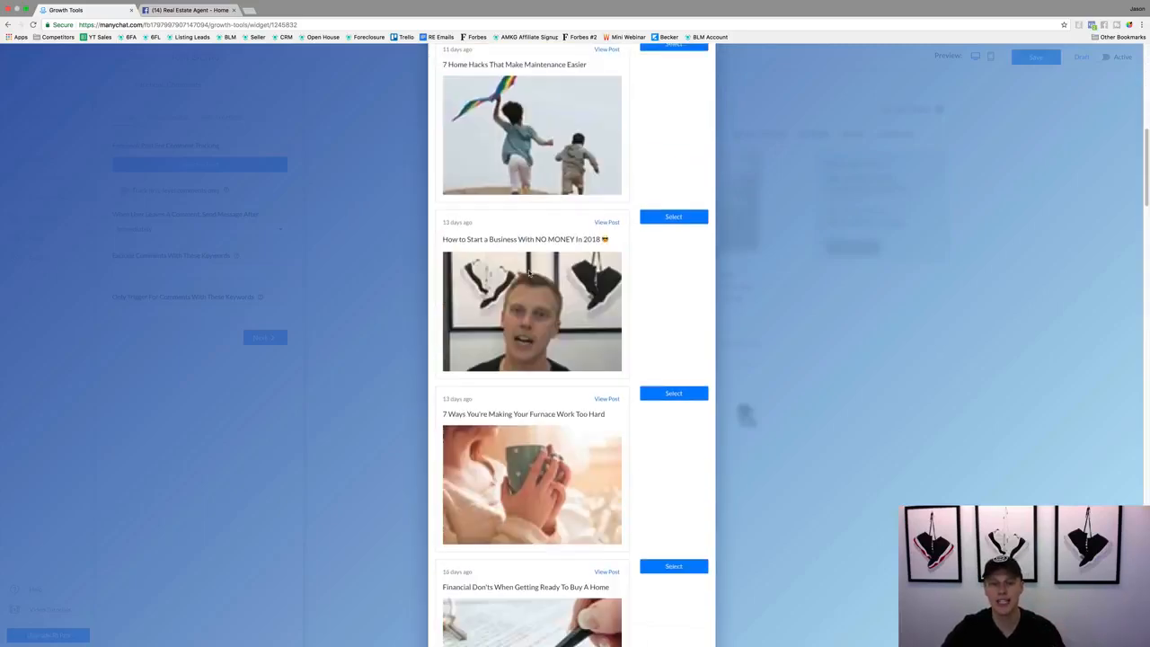
scroll(529, 273, "up", 8)
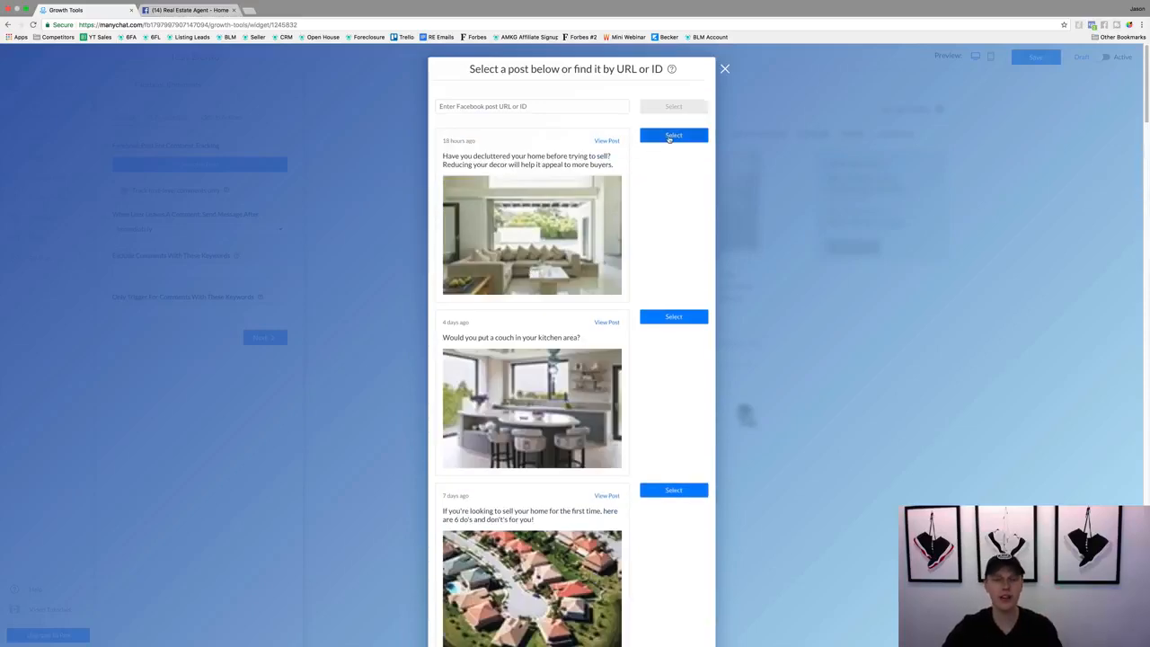
left_click(673, 134)
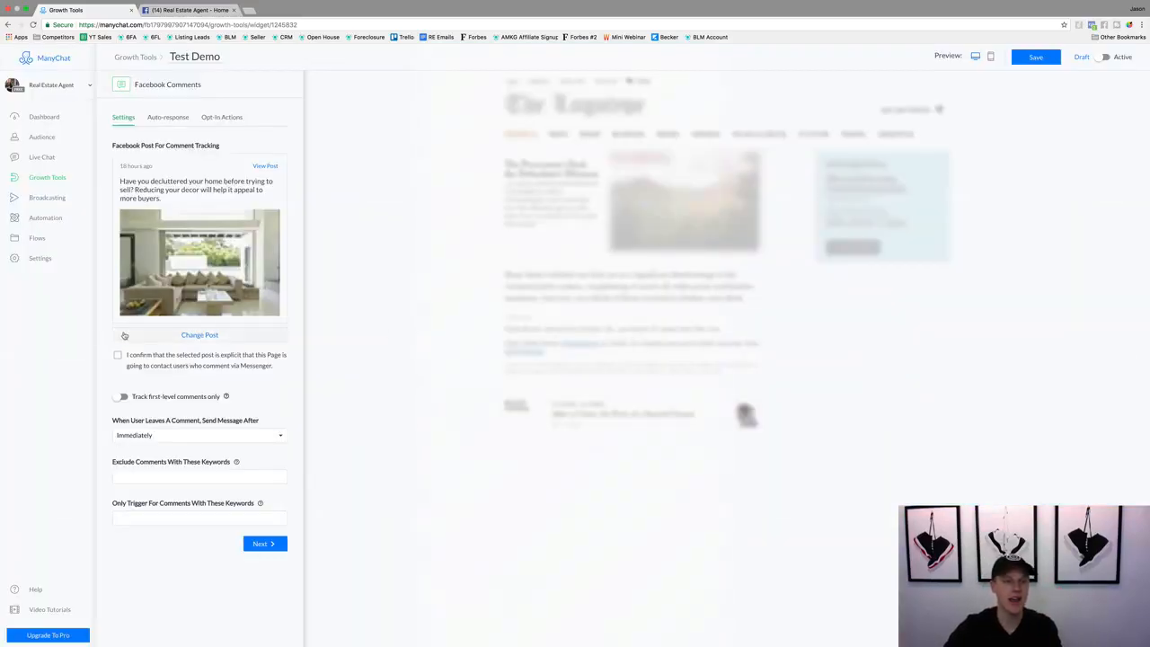
left_click(117, 356)
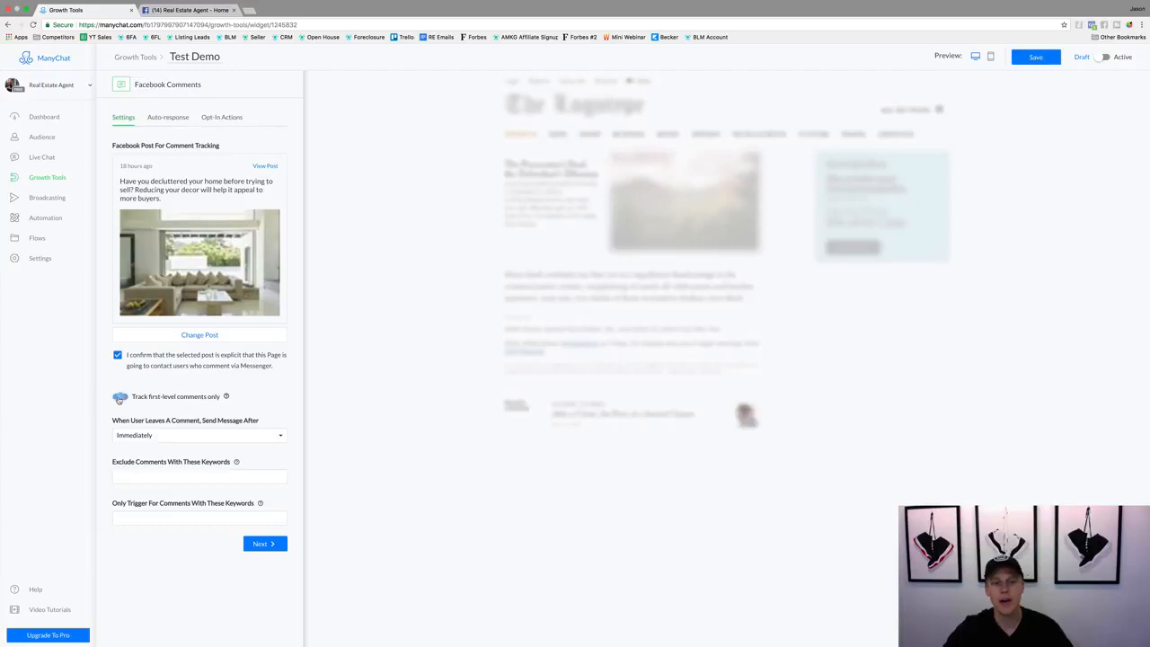
left_click(120, 397)
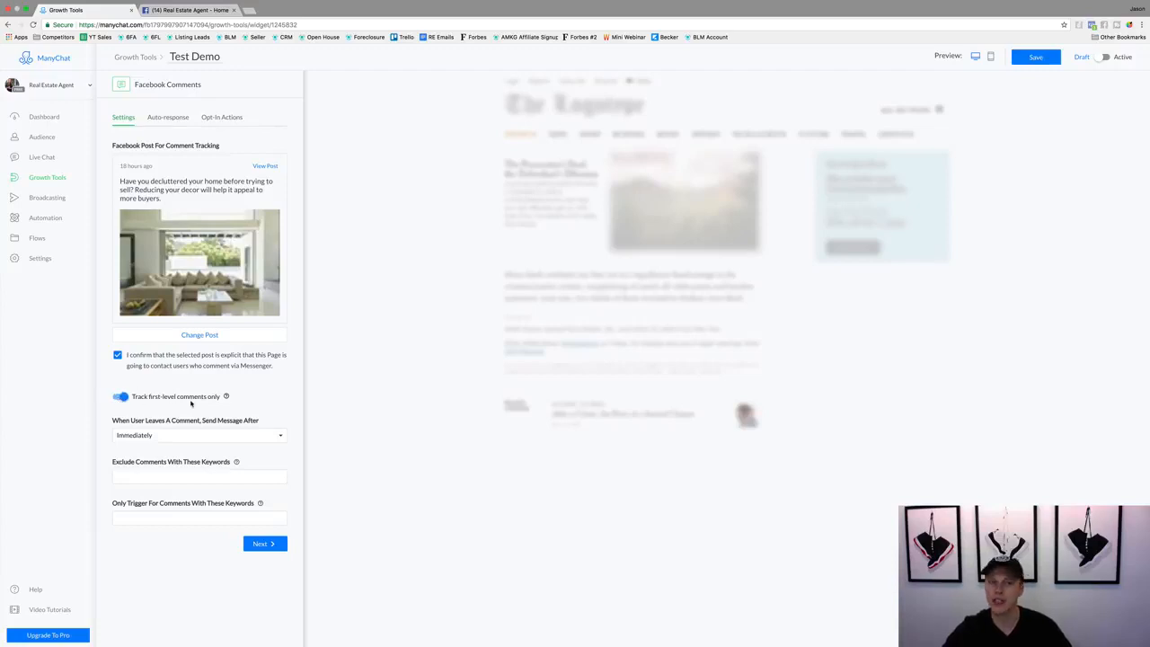
Switch to the Facebook page, comment "Posts" on the decluttering post, and reply "Test Post" to that comment.
left_click(189, 10)
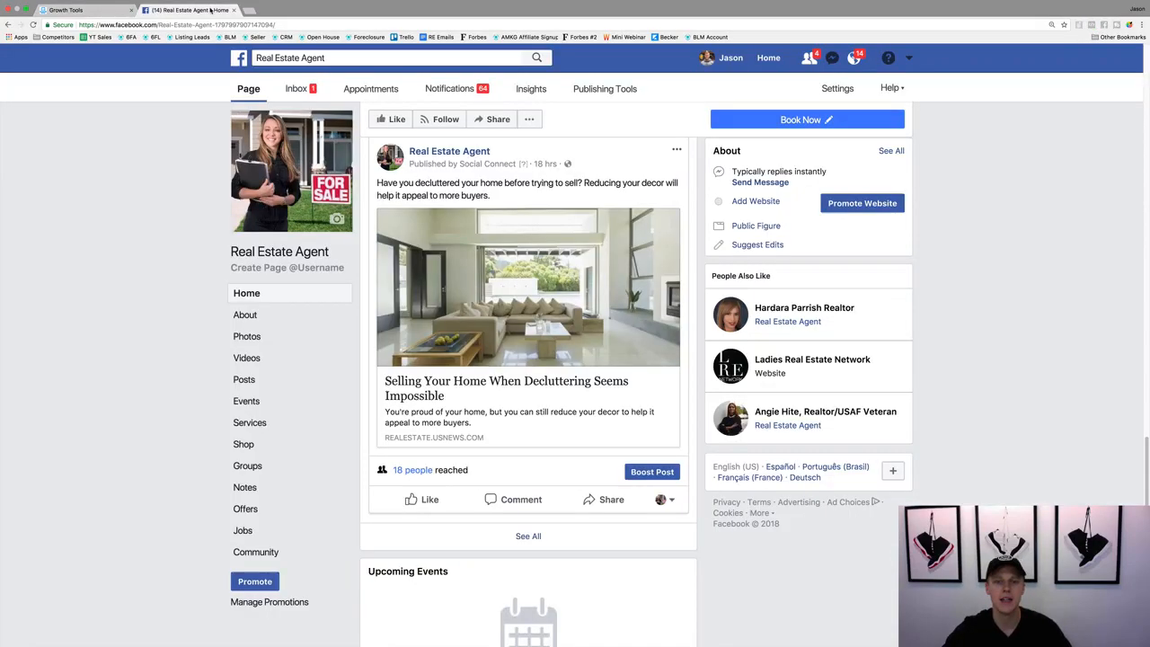
scroll(429, 310, "down", 1)
left_click(522, 429)
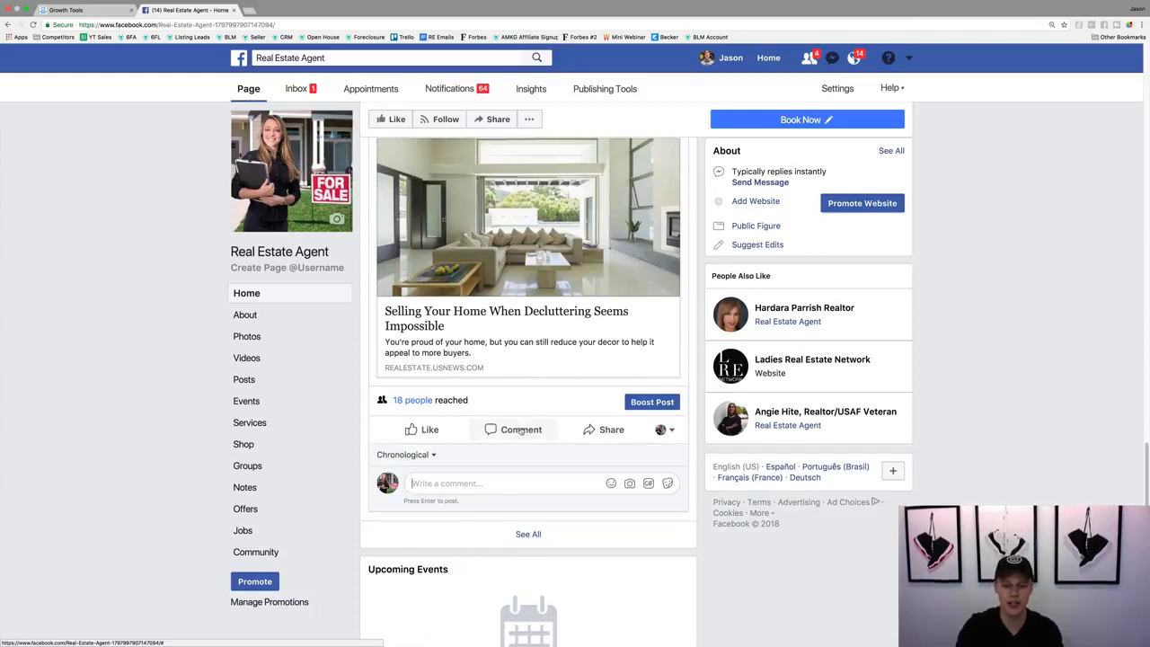
type("Posts")
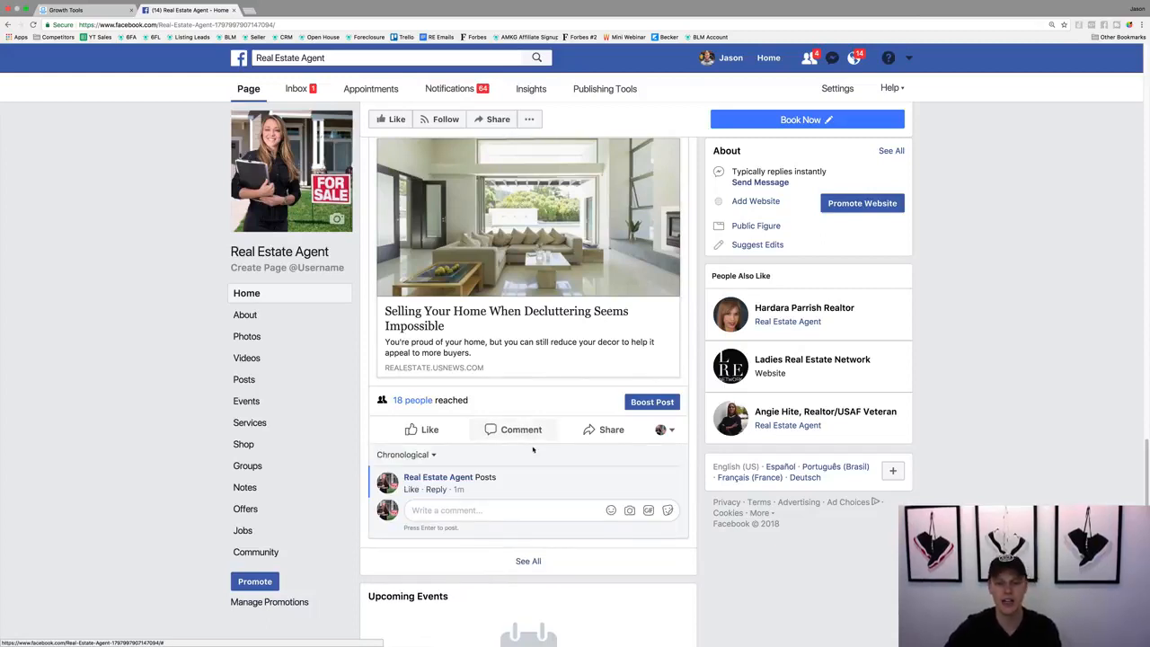
left_click(435, 489)
type("Test Post")
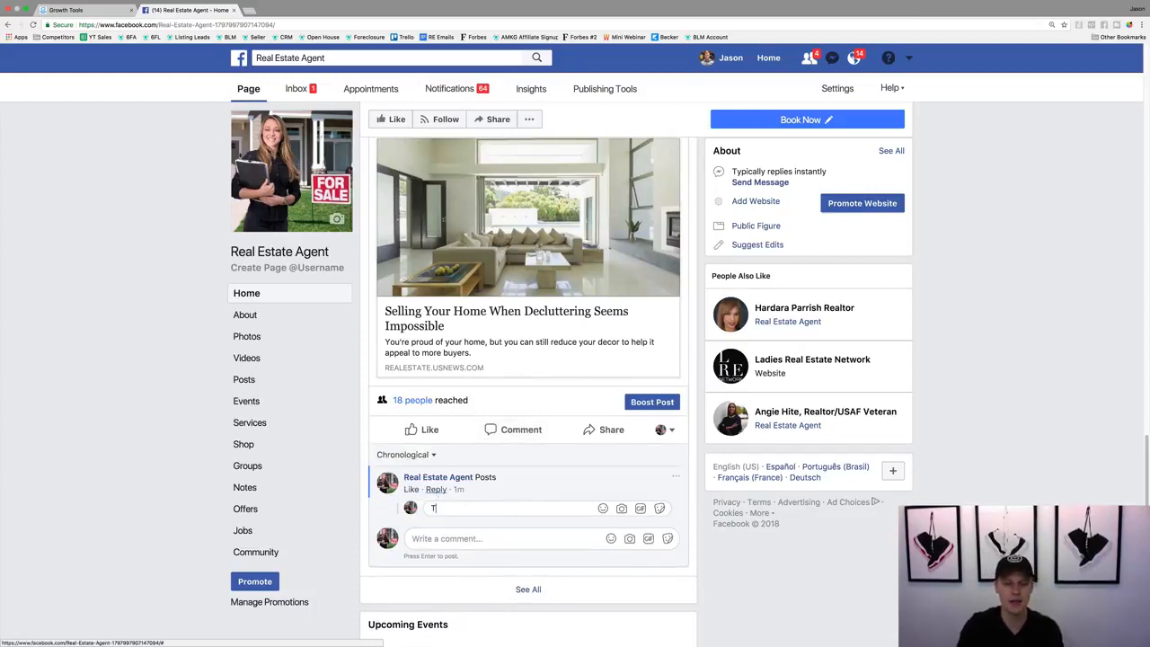
key("Return")
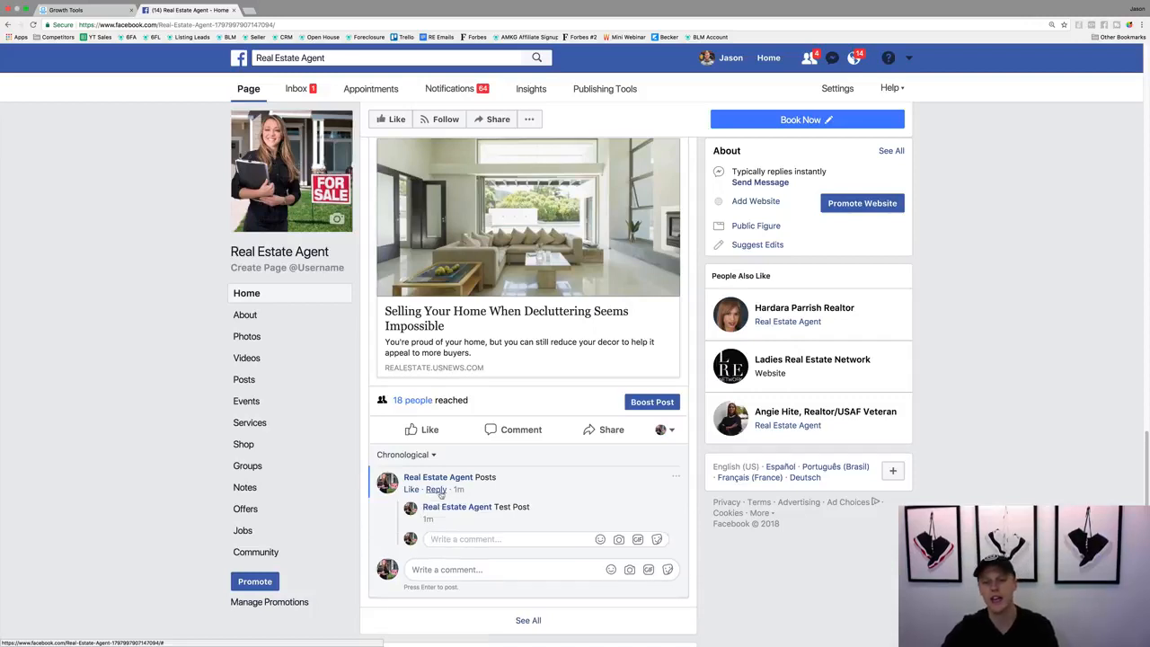
mouse_move(450, 479)
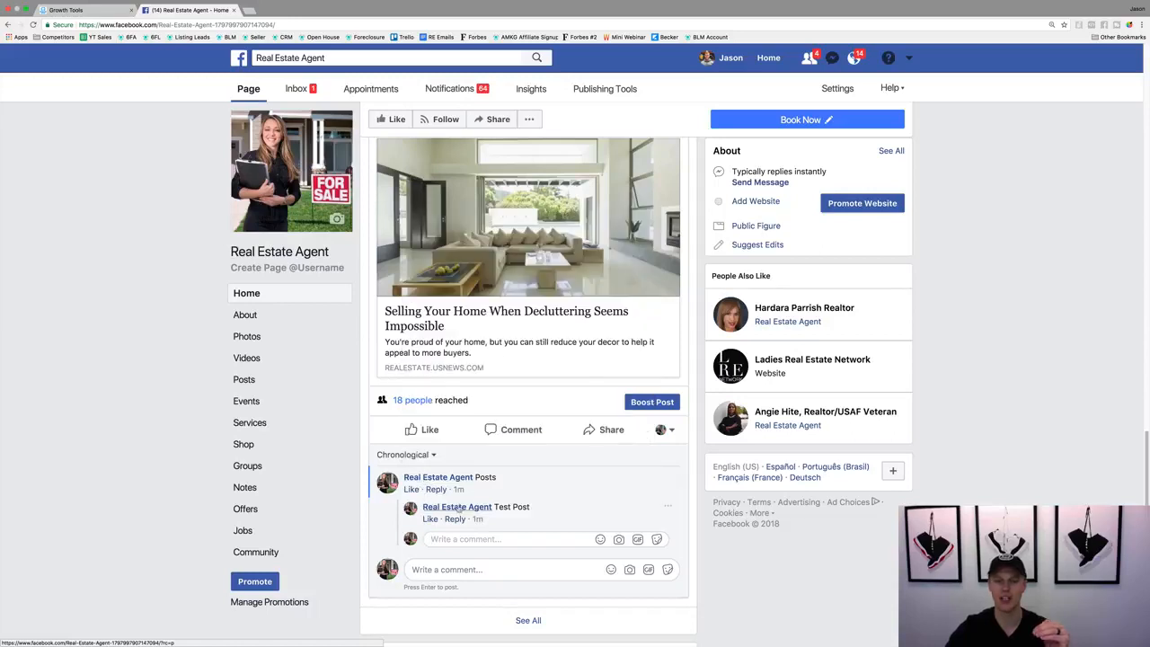
mouse_move(460, 509)
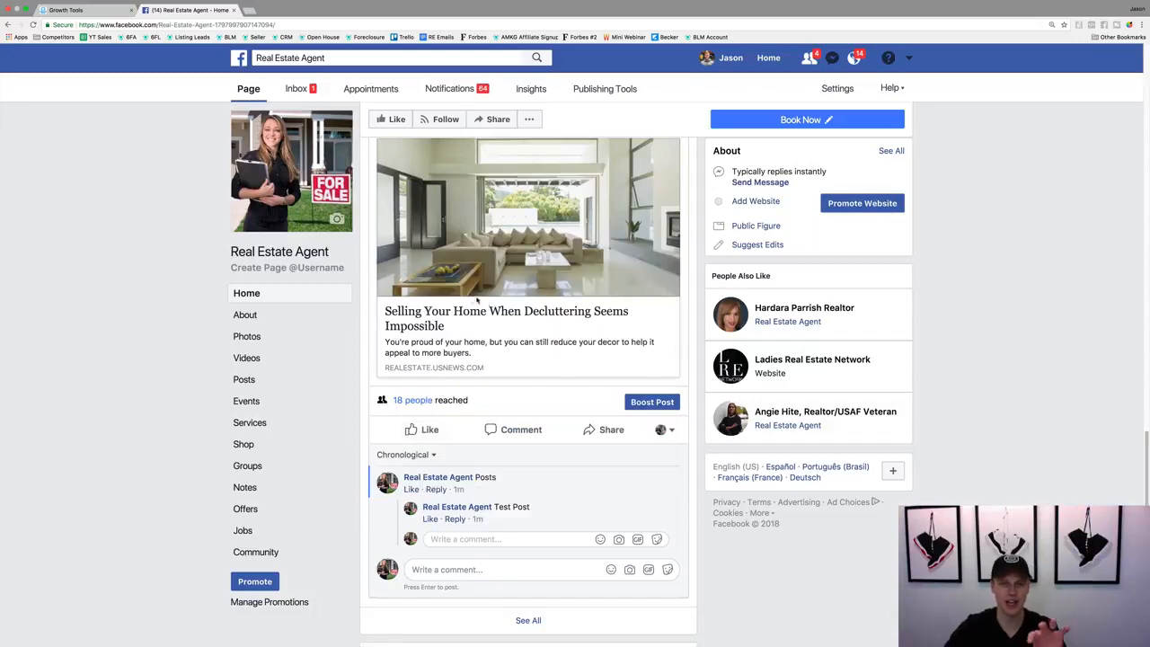
Return to ManyChat, keep the message delay set to Immediately, and continue to the auto-response settings.
left_click(99, 11)
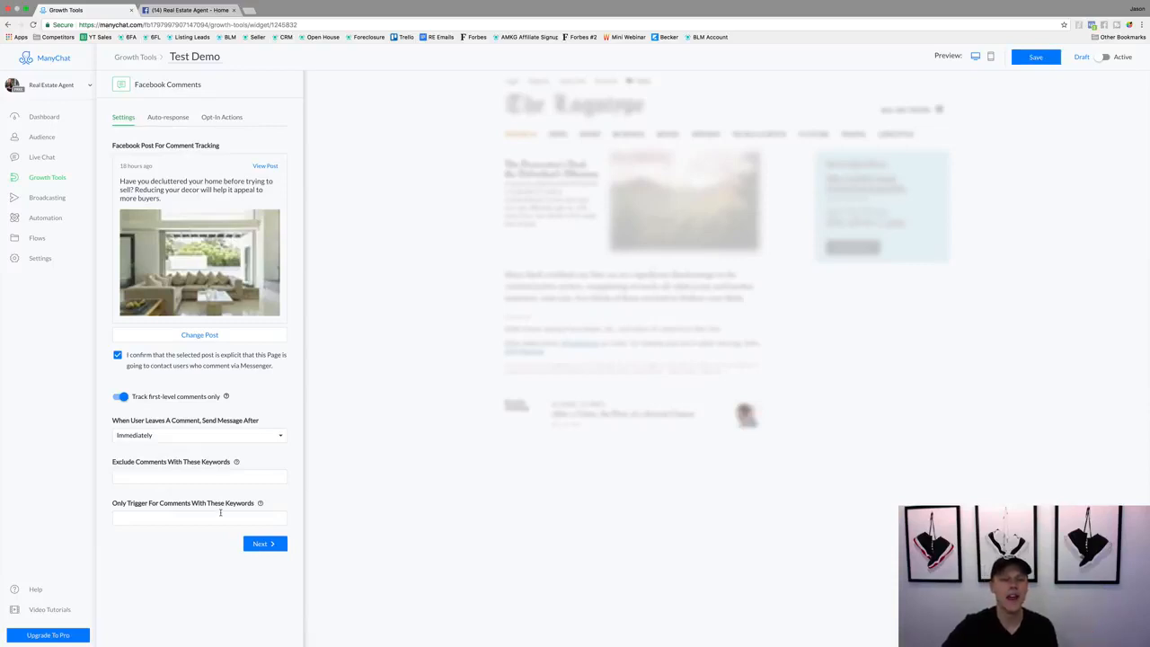
left_click(212, 435)
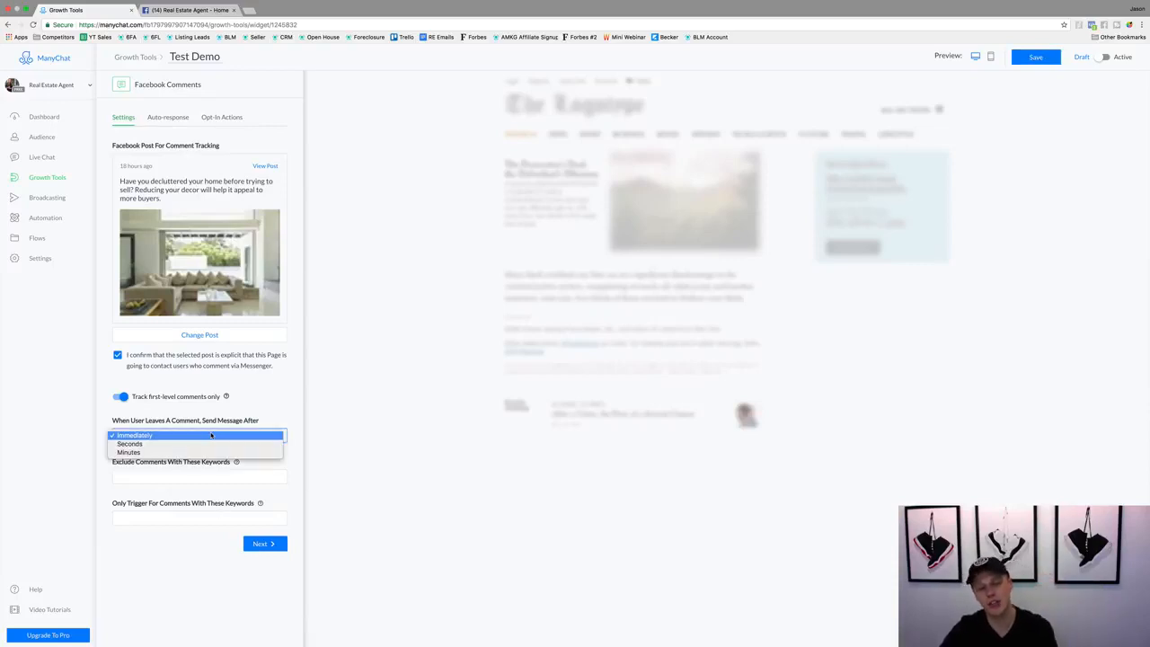
left_click(284, 409)
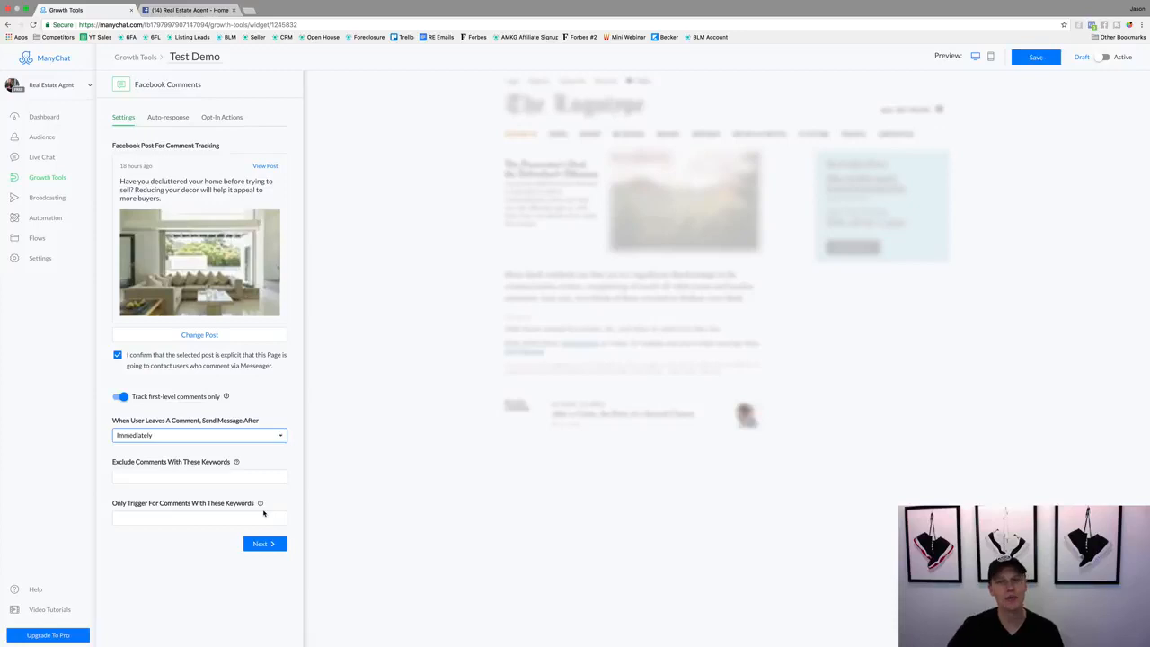
left_click(267, 544)
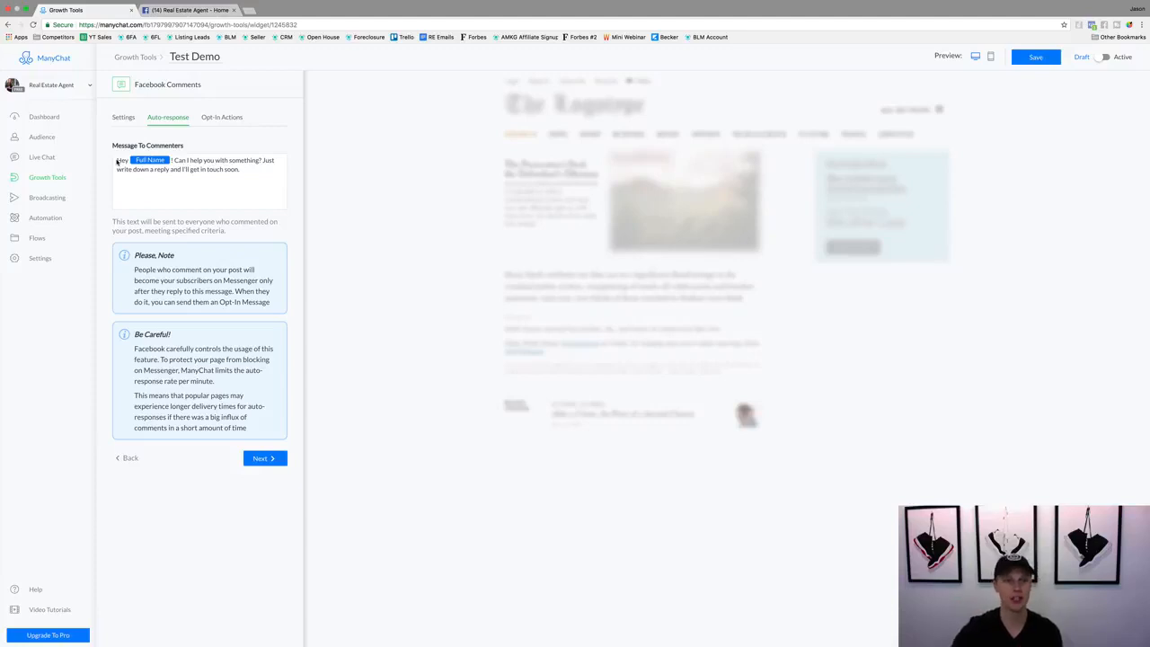
Change the name variable in the message to commenters to First Name.
left_click(149, 161)
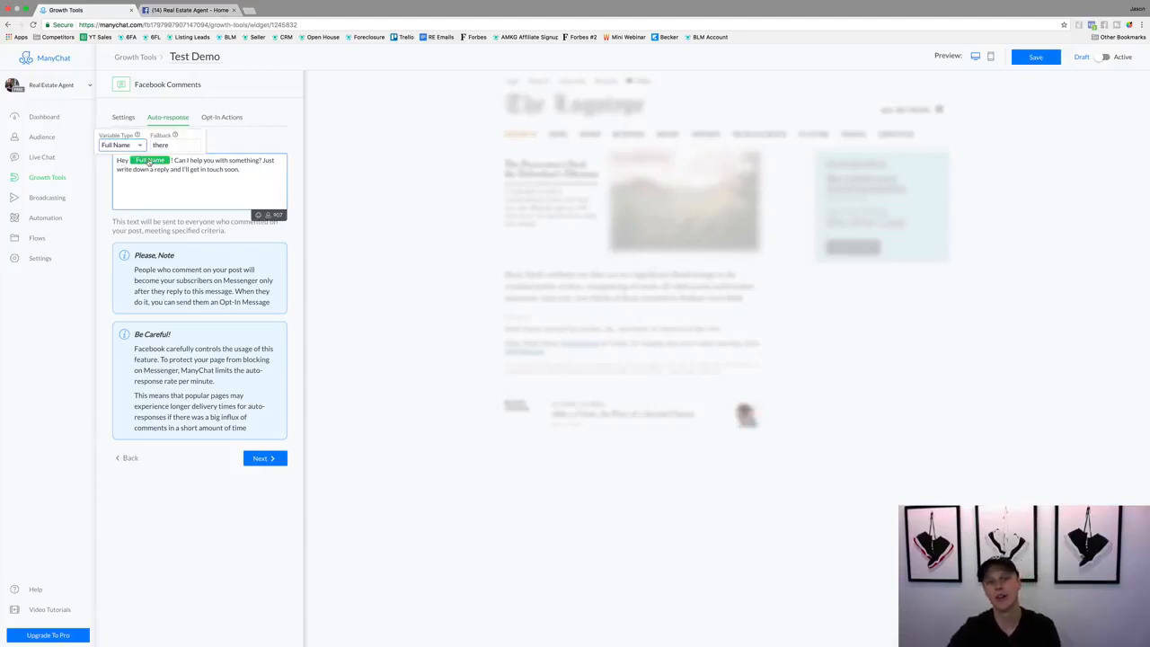
left_click(141, 146)
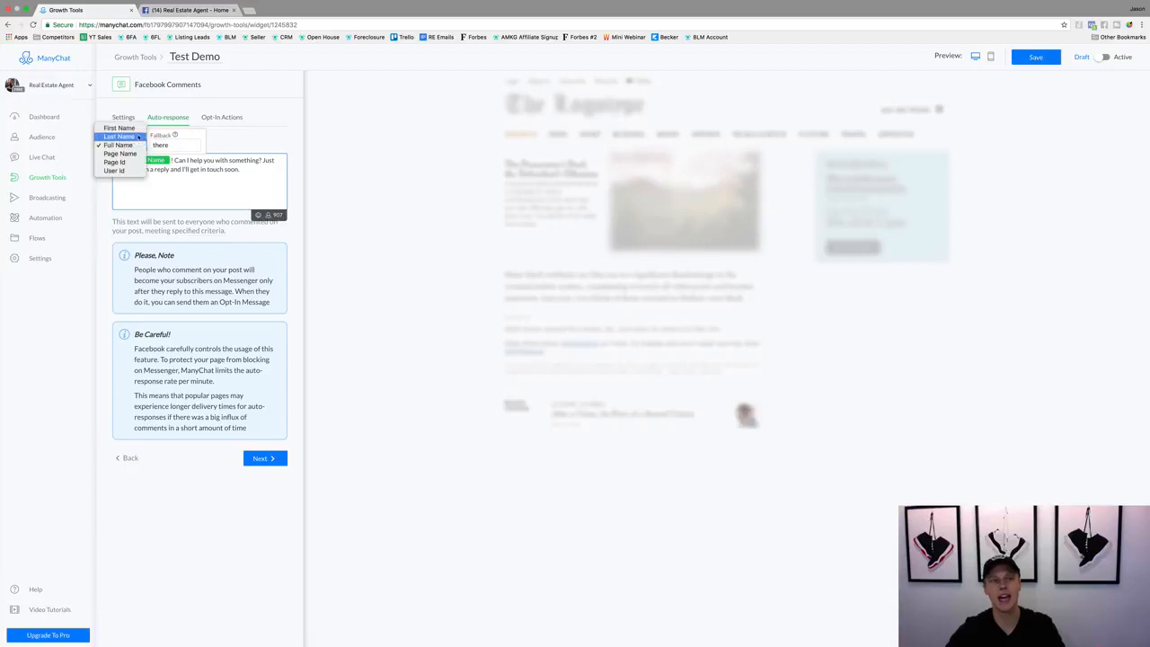
left_click(115, 135)
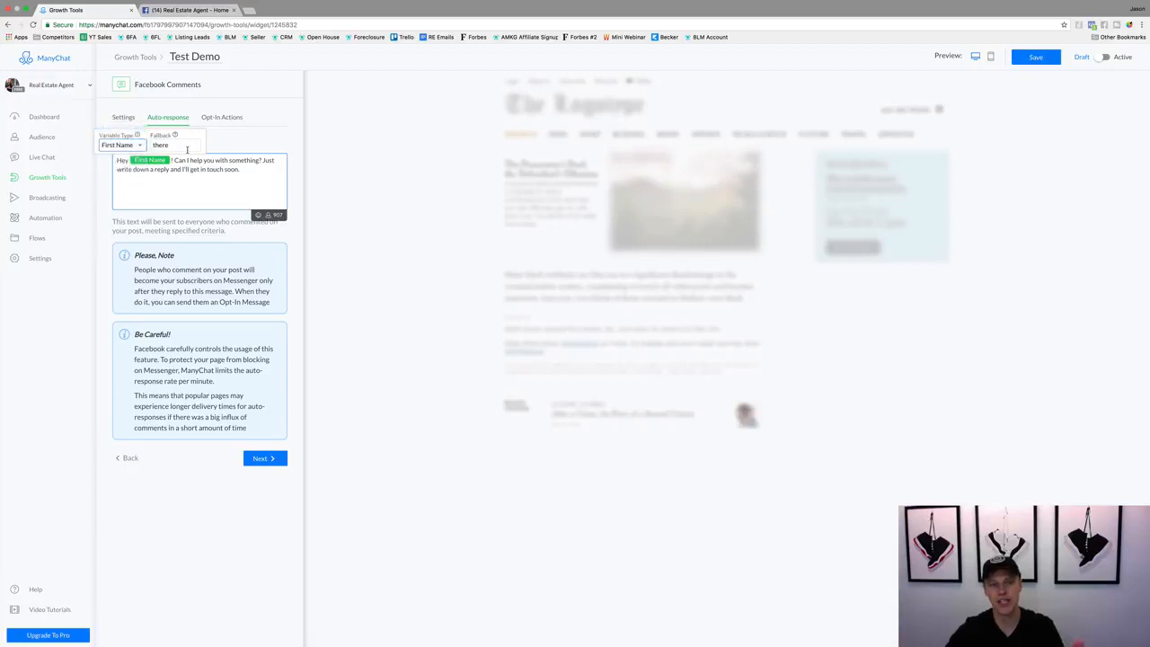
left_click(252, 156)
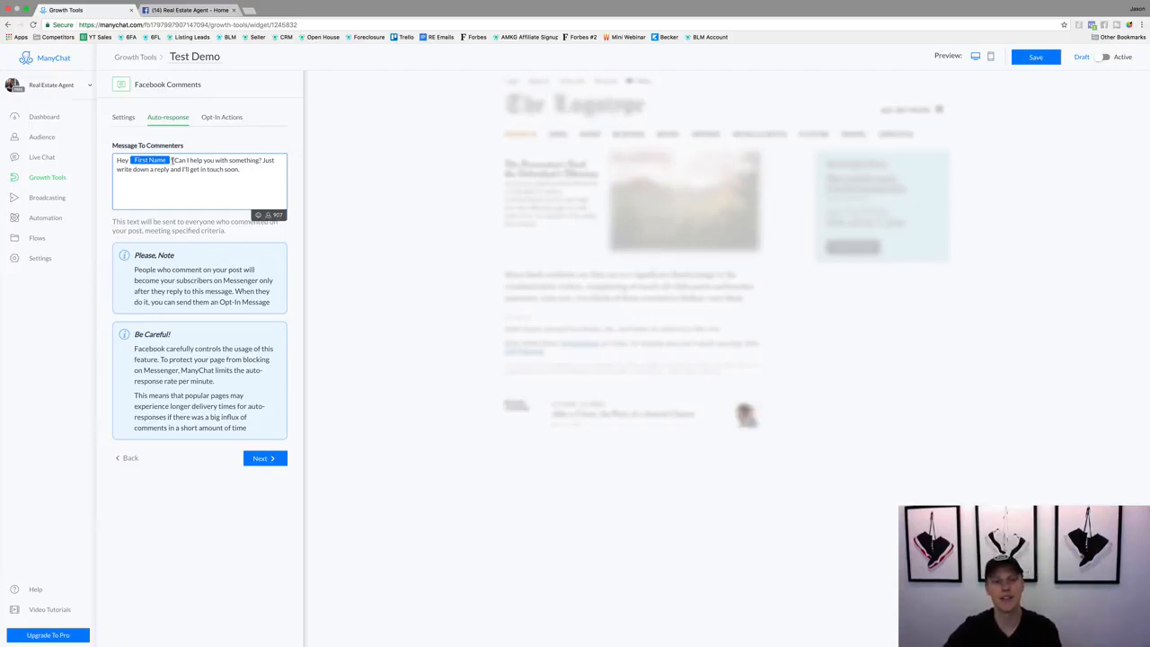
Replace the commenter message text after the First Name variable with "Here is the info i promised you: LINK".
left_click_drag(174, 160, 296, 184)
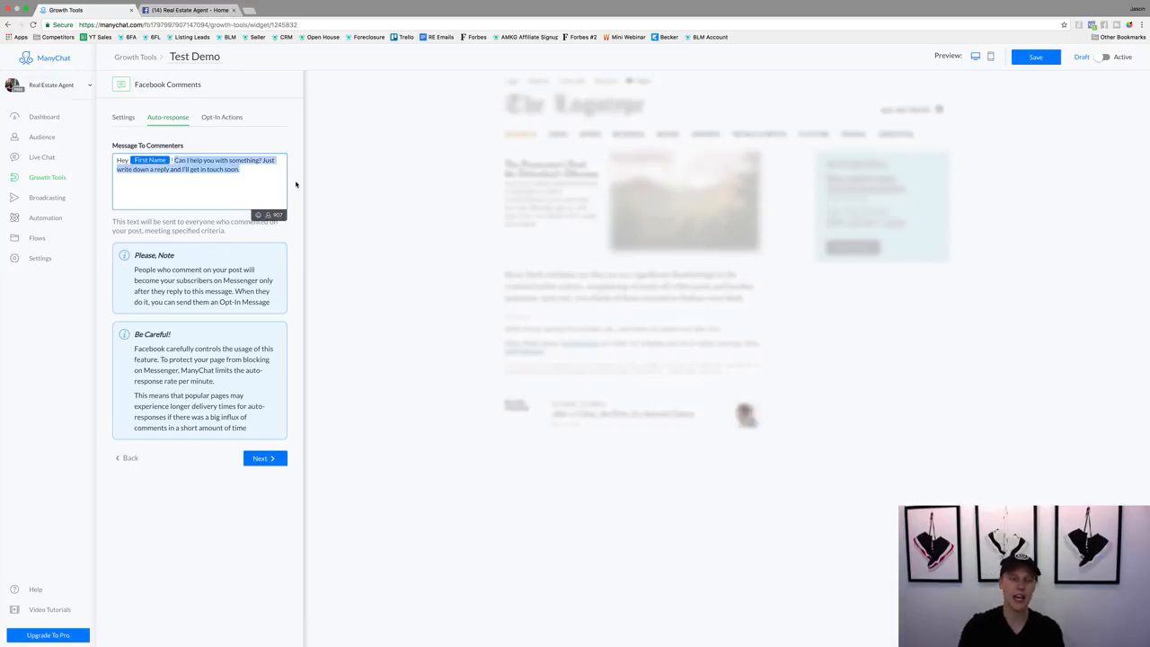
type("Here is the")
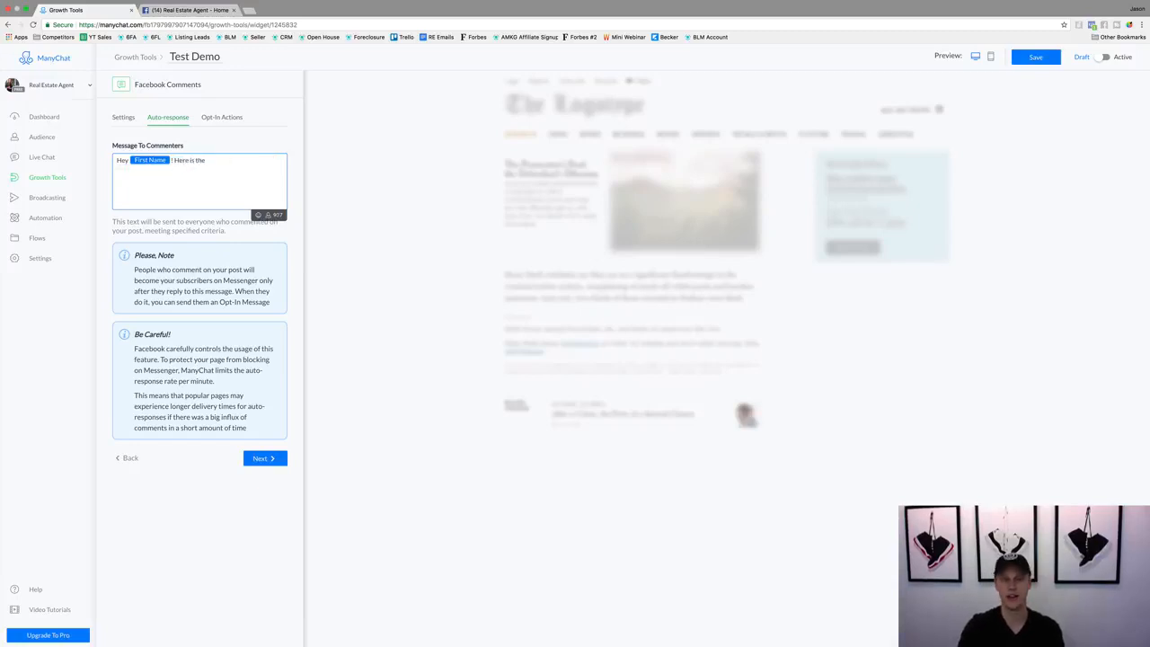
type(" link to")
key("BackSpace")
key("BackSpace")
key("BackSpace")
key("BackSpace")
key("BackSpace")
key("BackSpace")
key("BackSpace")
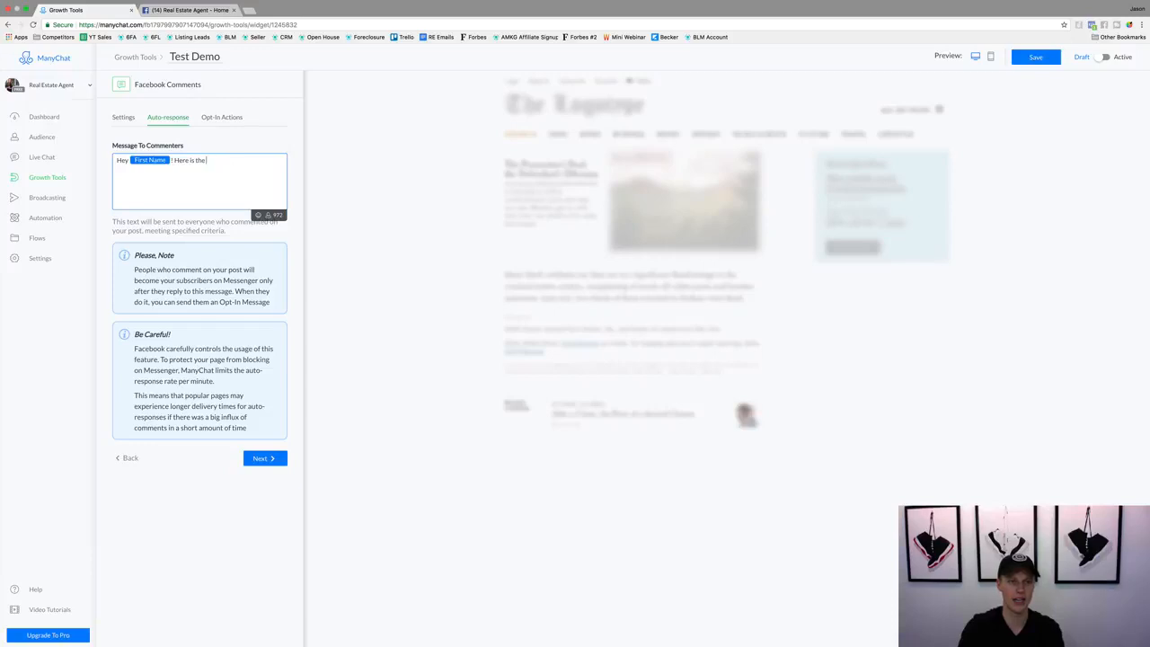
type("info I prom")
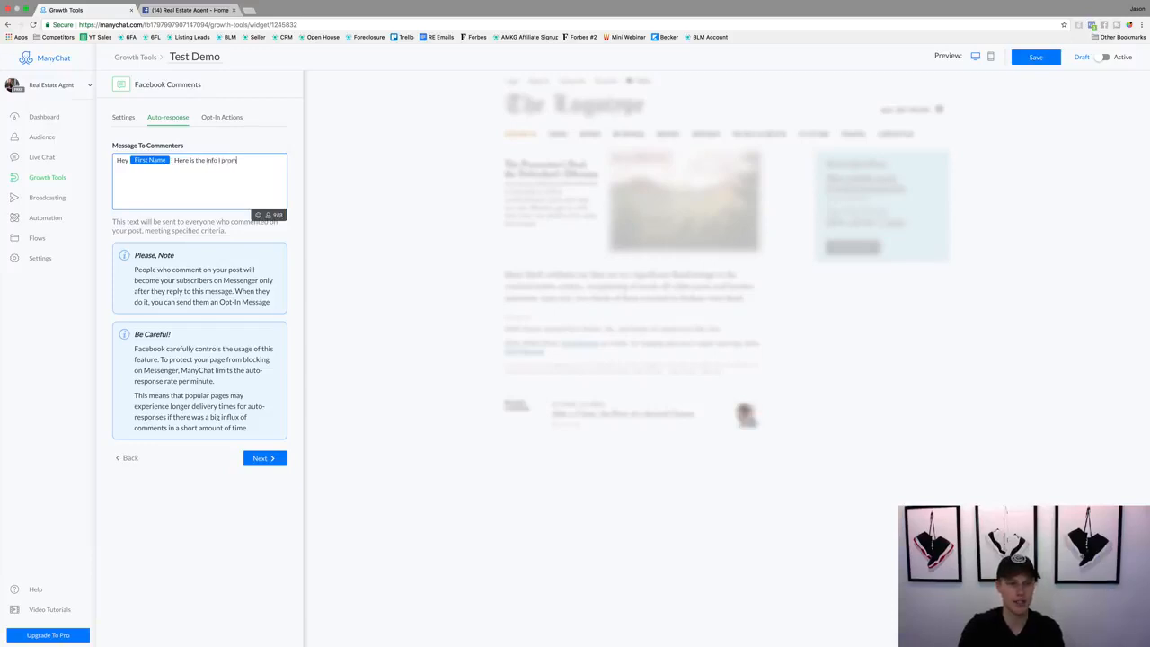
type("ised you: LINK")
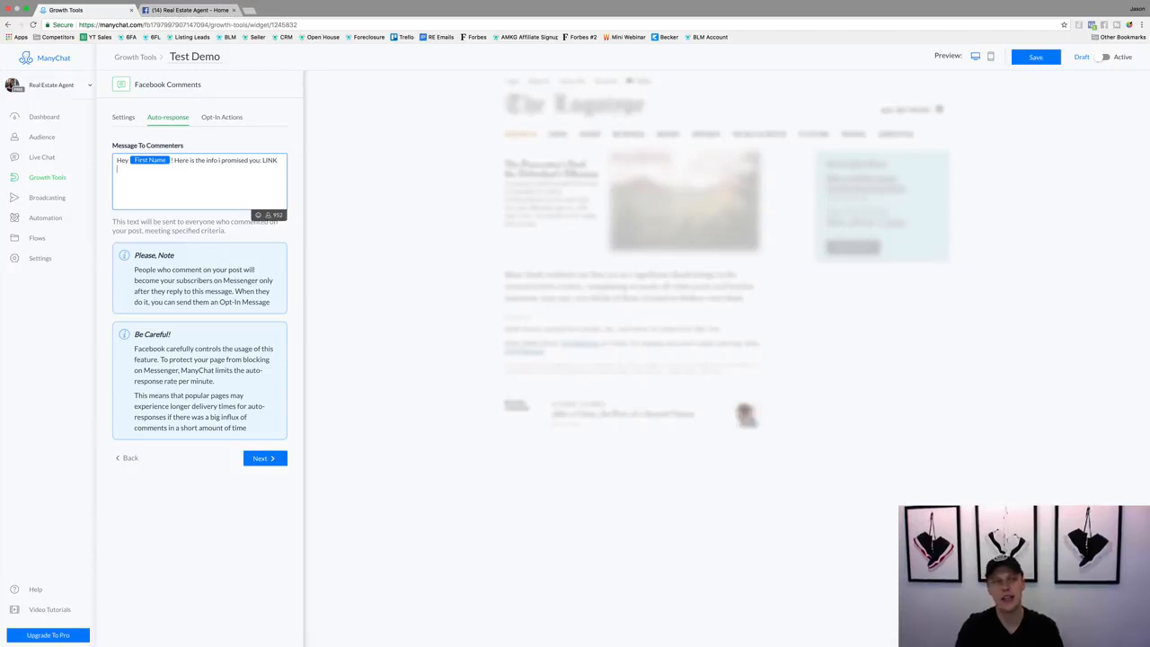
Leave a blank line below the link line and begin a new paragraph with "Btw,".
key("Return")
key("Return")
type("Btw")
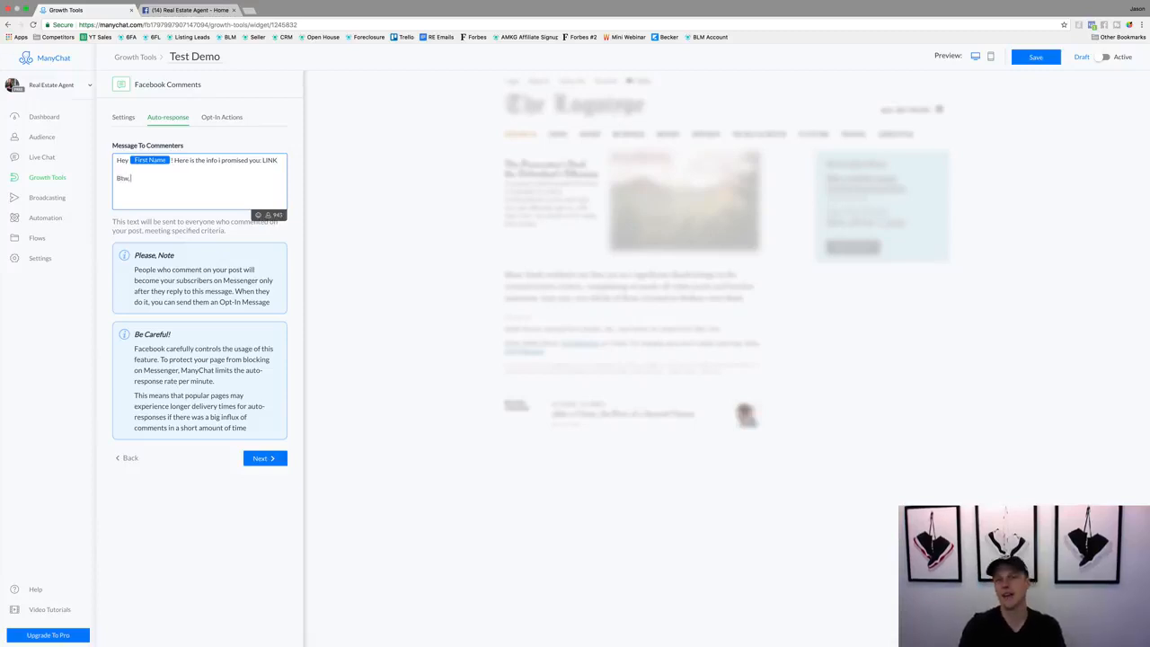
type(",")
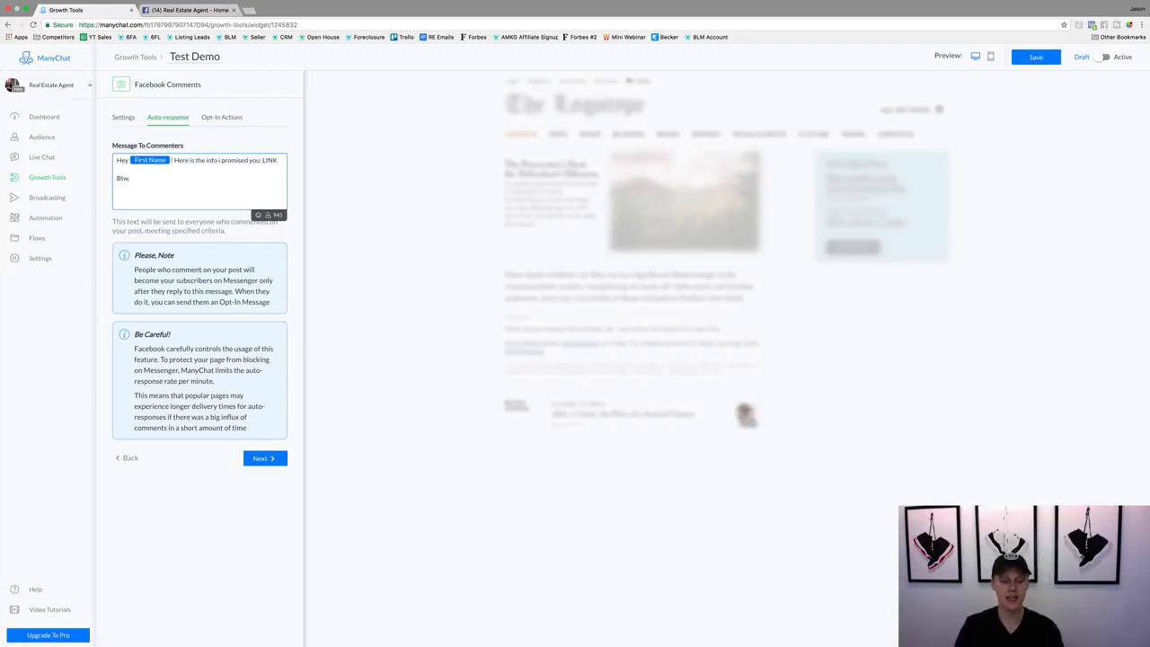
Open manychat.com in a new browser tab and check the active subscribers figure on the dashboard.
key("ctrl+t")
type("manychat.com")
key("Return")
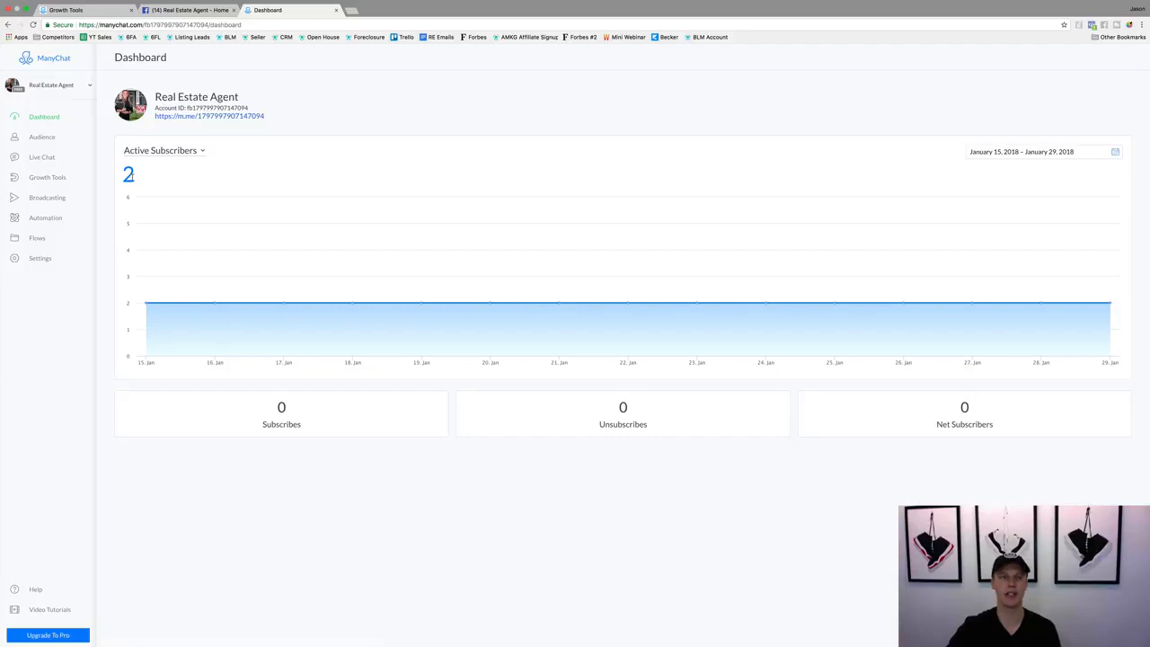
left_click_drag(134, 177, 124, 174)
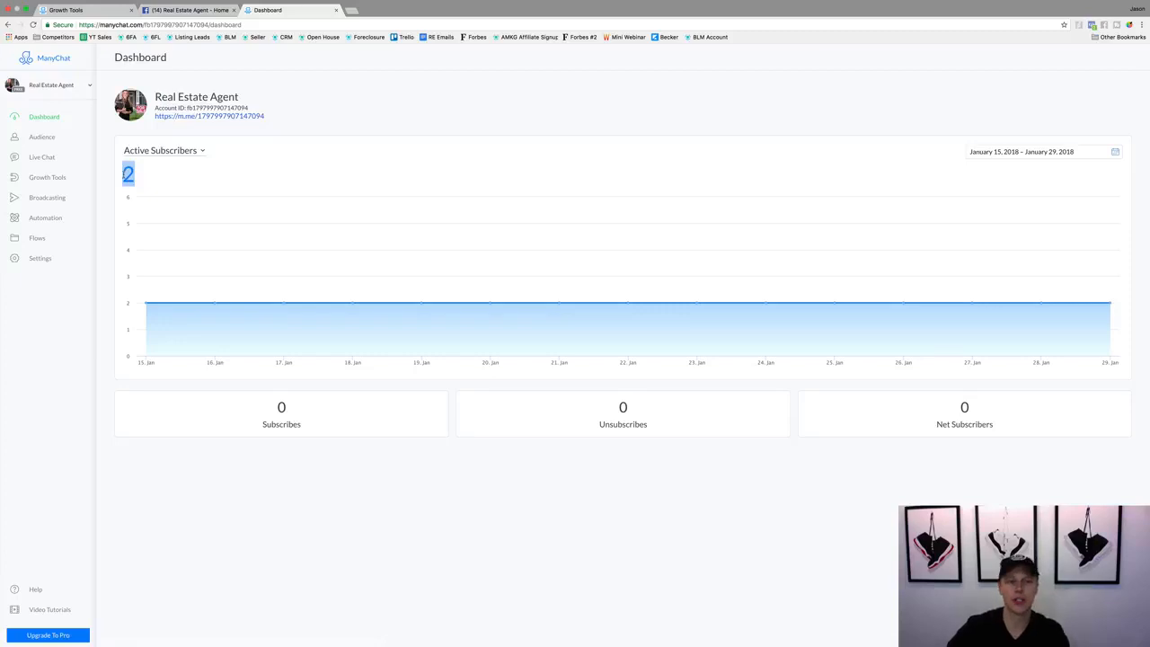
left_click(144, 176)
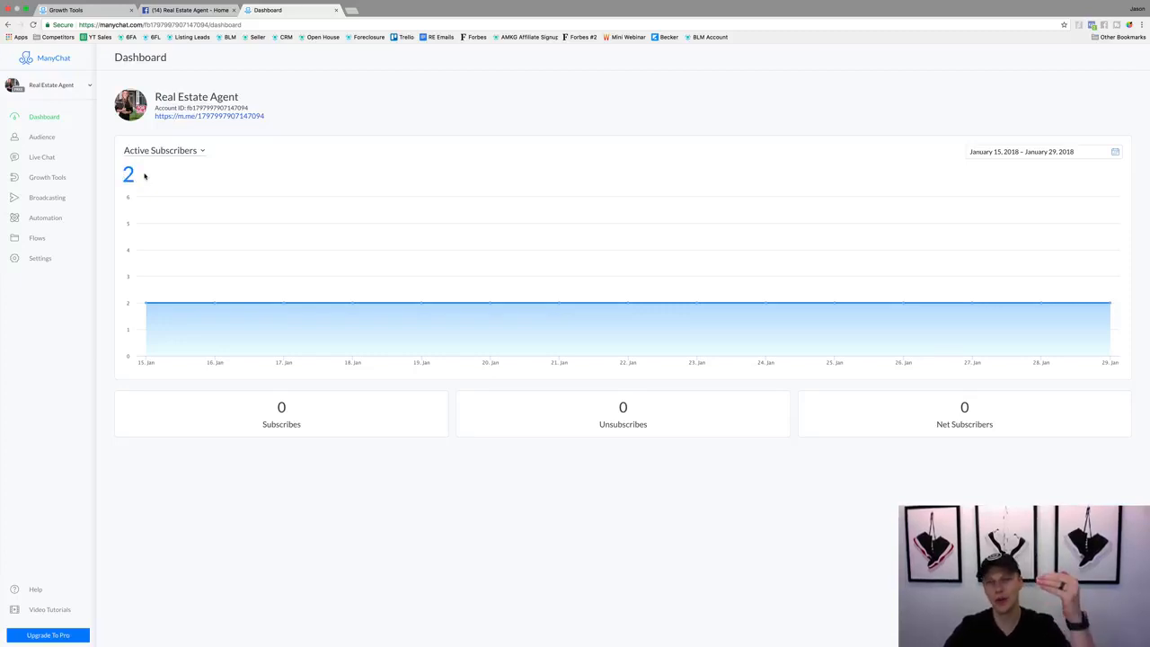
Return to the Test Demo growth tool, complete the second line with "how soon are you looking to move?" and save.
left_click(110, 14)
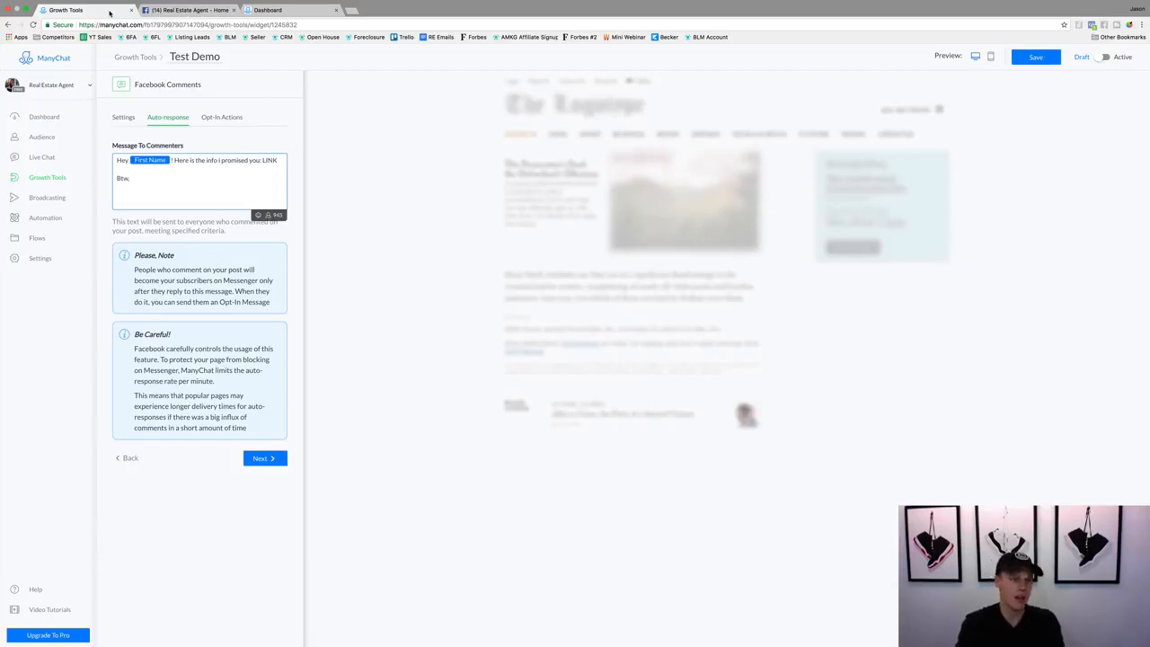
type("how soon are")
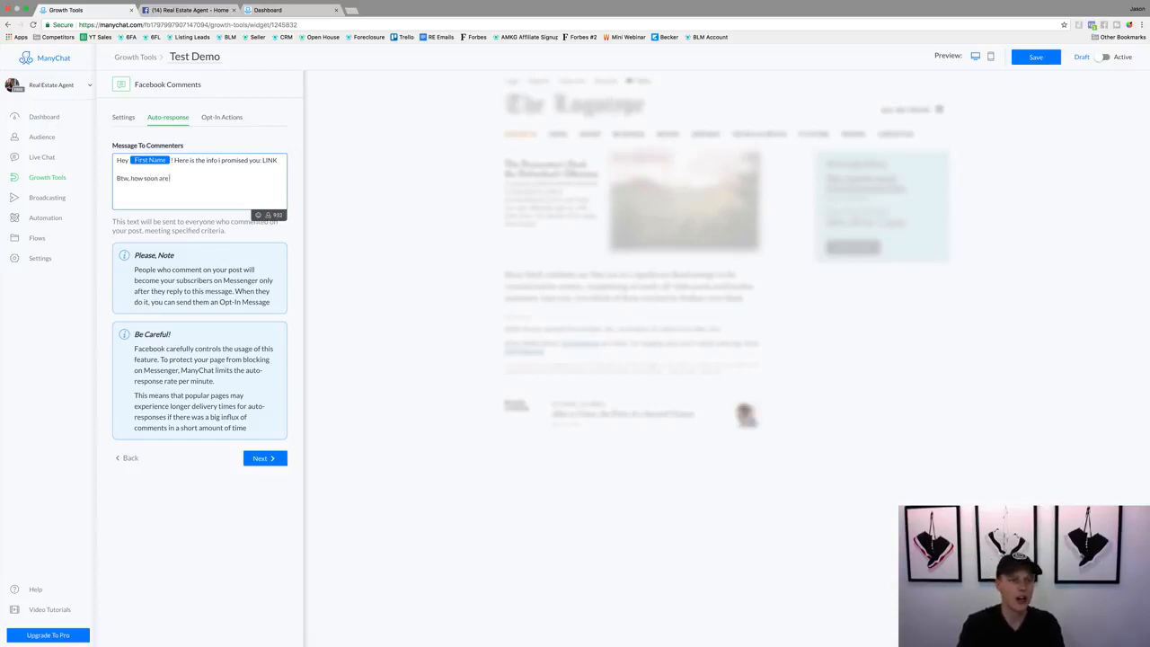
type(" you looking to m")
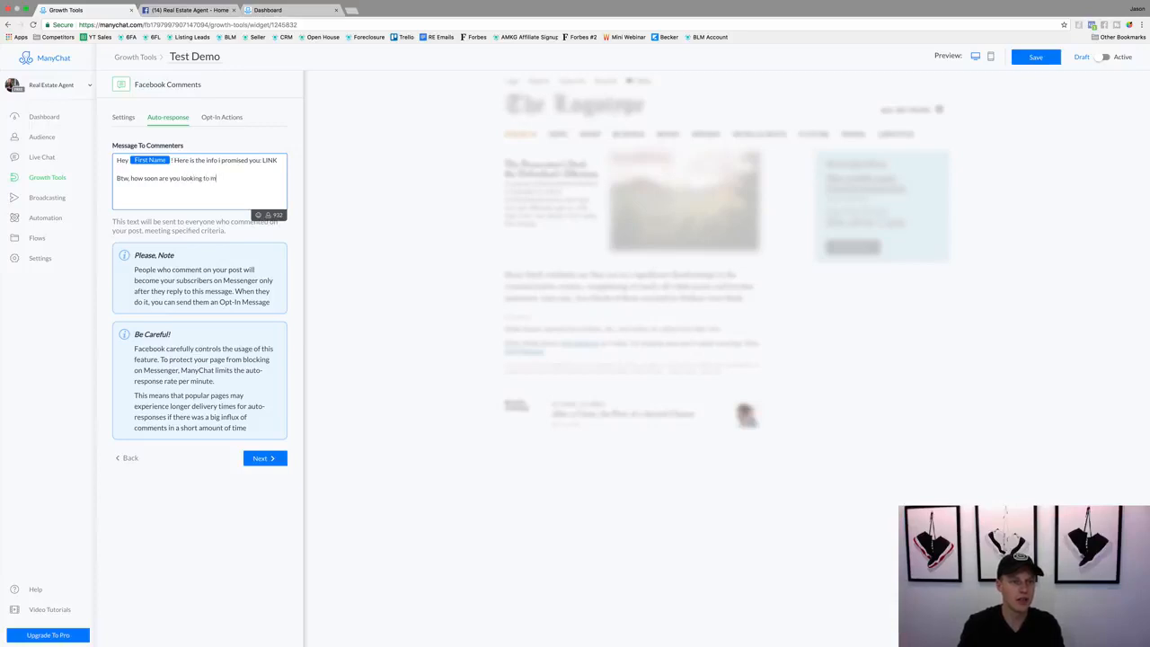
type("ove?")
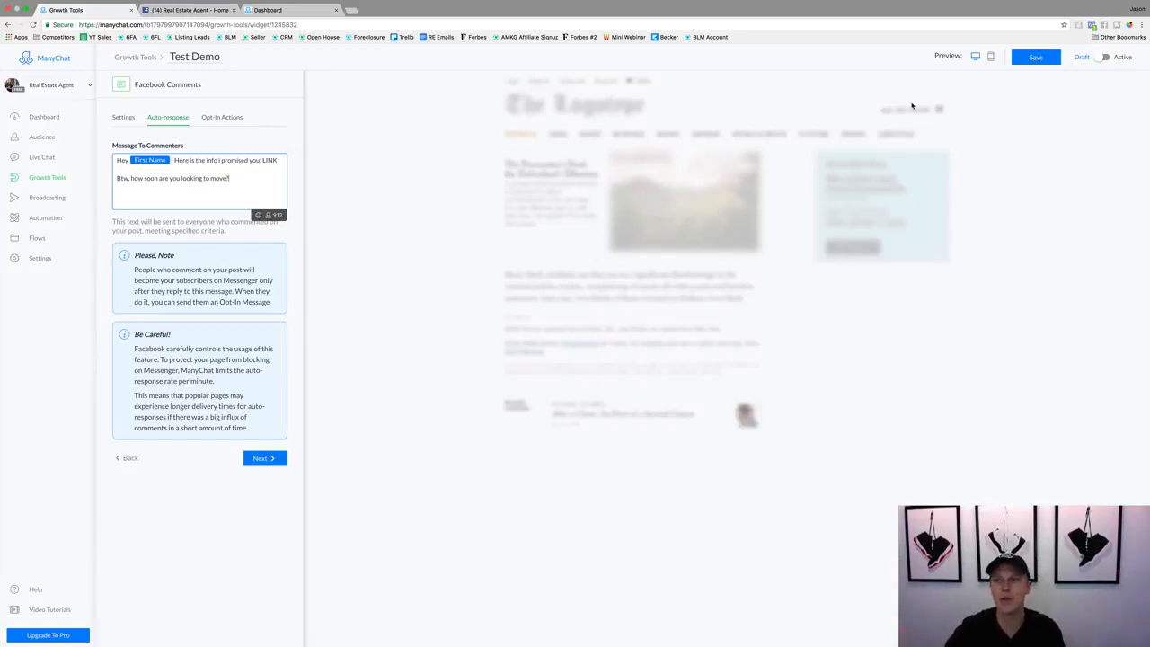
left_click(1042, 57)
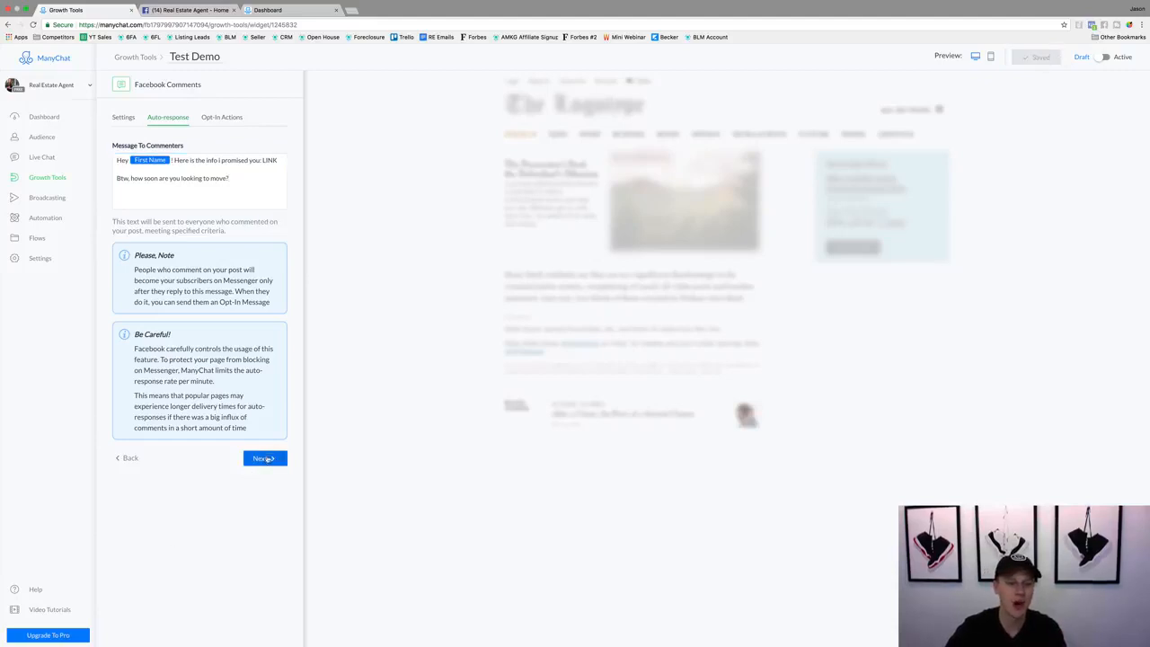
Set the opt-in message to be sent to everyone who replies, recheck the auto-response text, and save the growth tool.
left_click(266, 459)
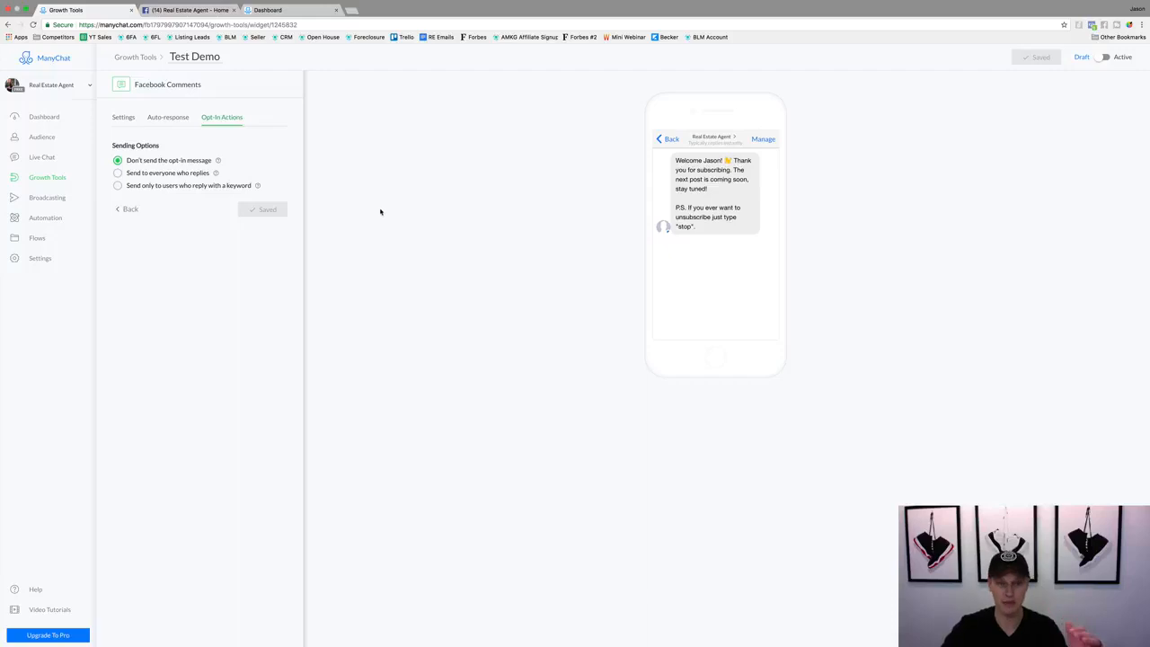
left_click(118, 173)
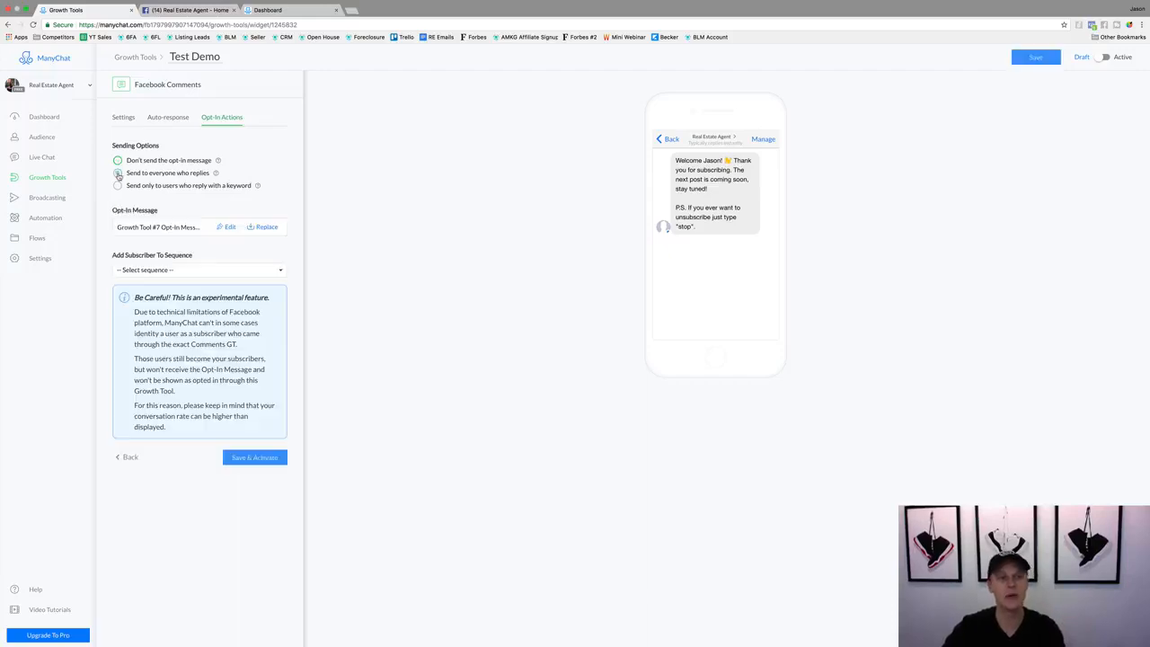
left_click(170, 119)
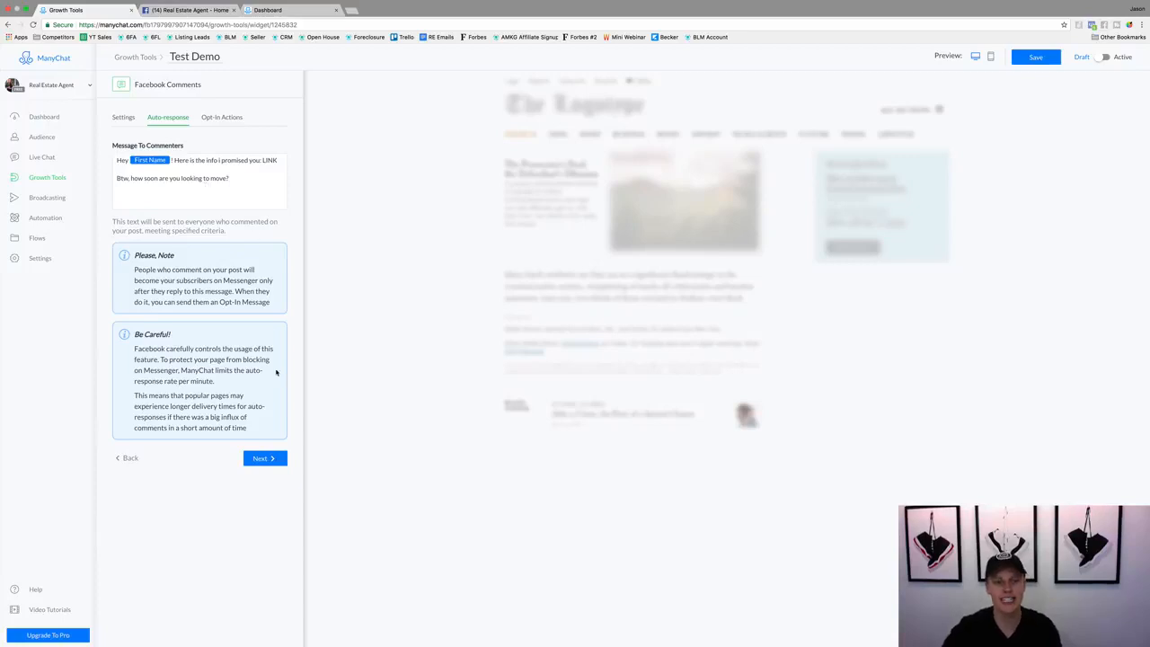
left_click(265, 459)
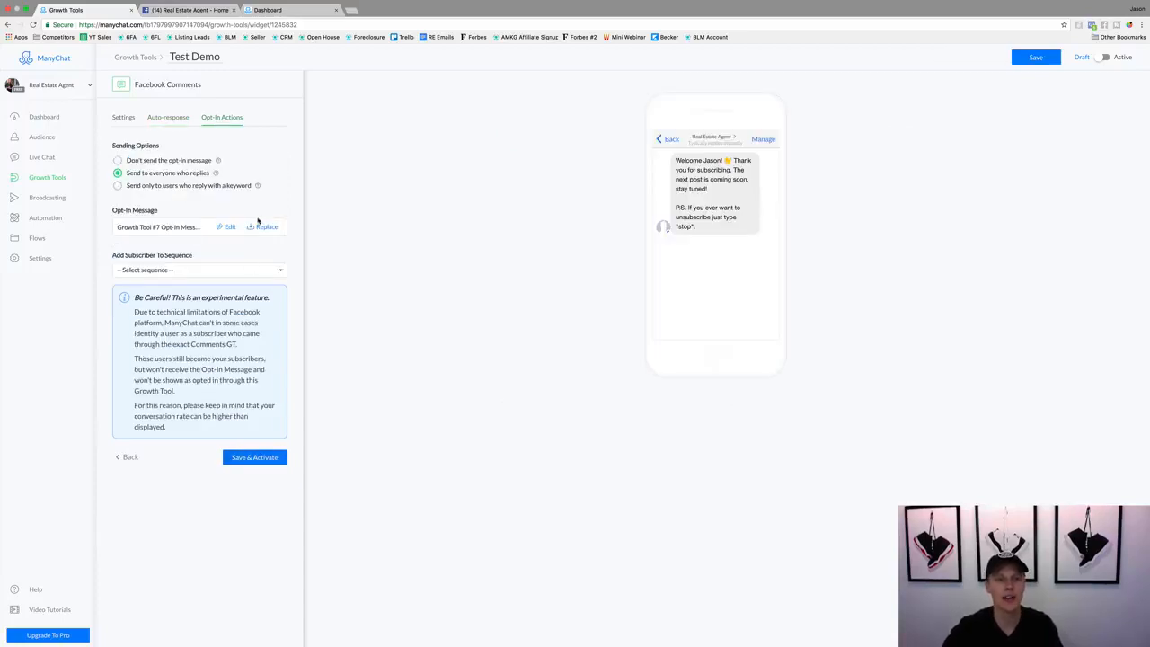
left_click(1041, 58)
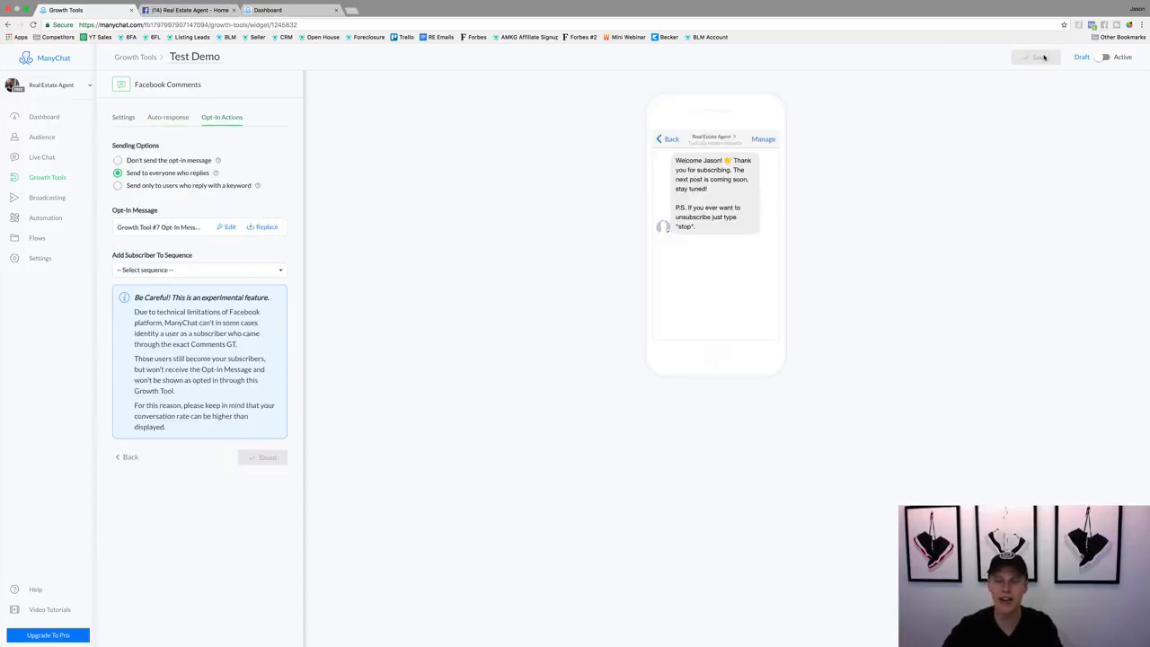
Open the opt-in message for editing and replace its text with "Great! Do you have a specific area in mind?".
left_click(227, 228)
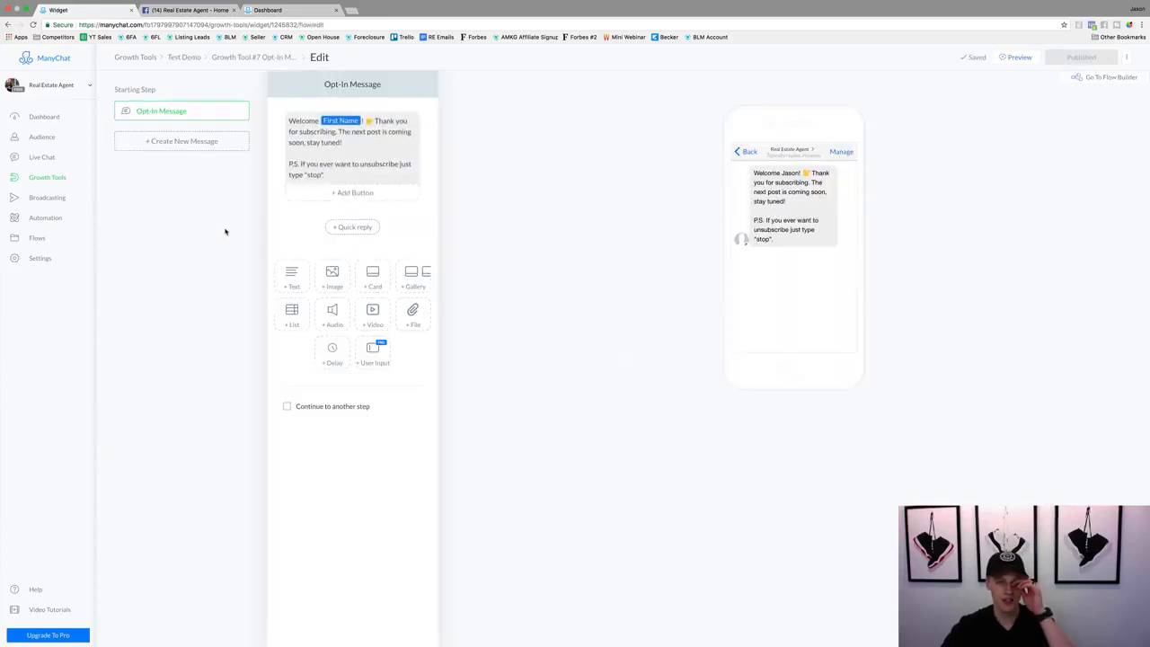
left_click(328, 175)
left_click_drag(327, 175, 288, 121)
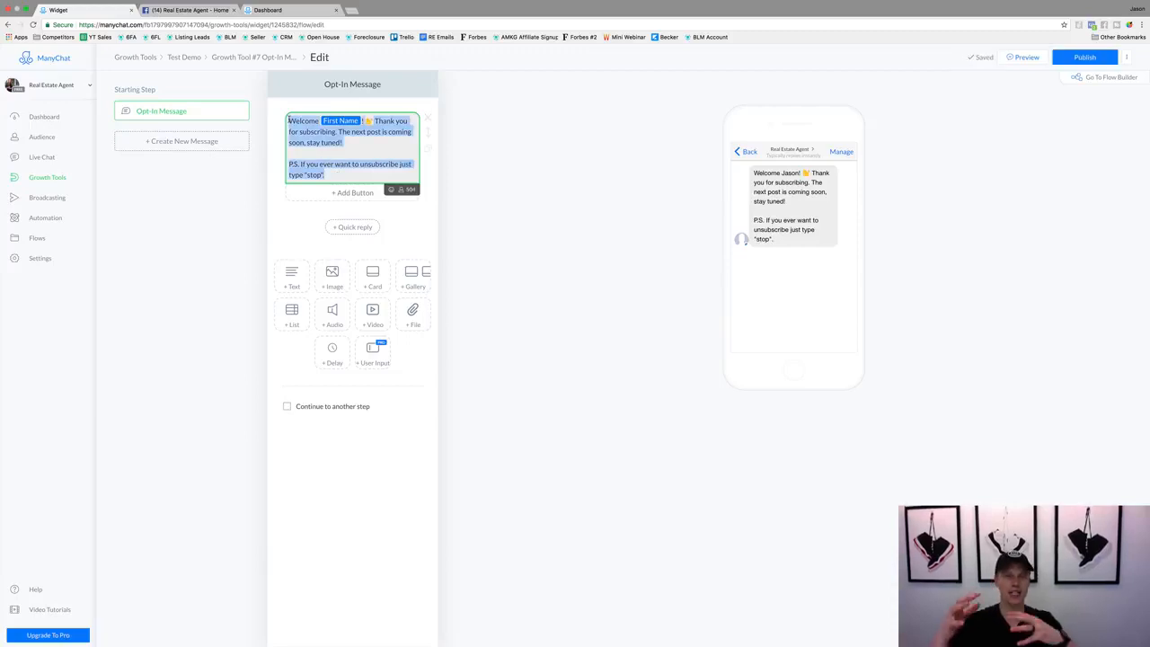
type("Great!")
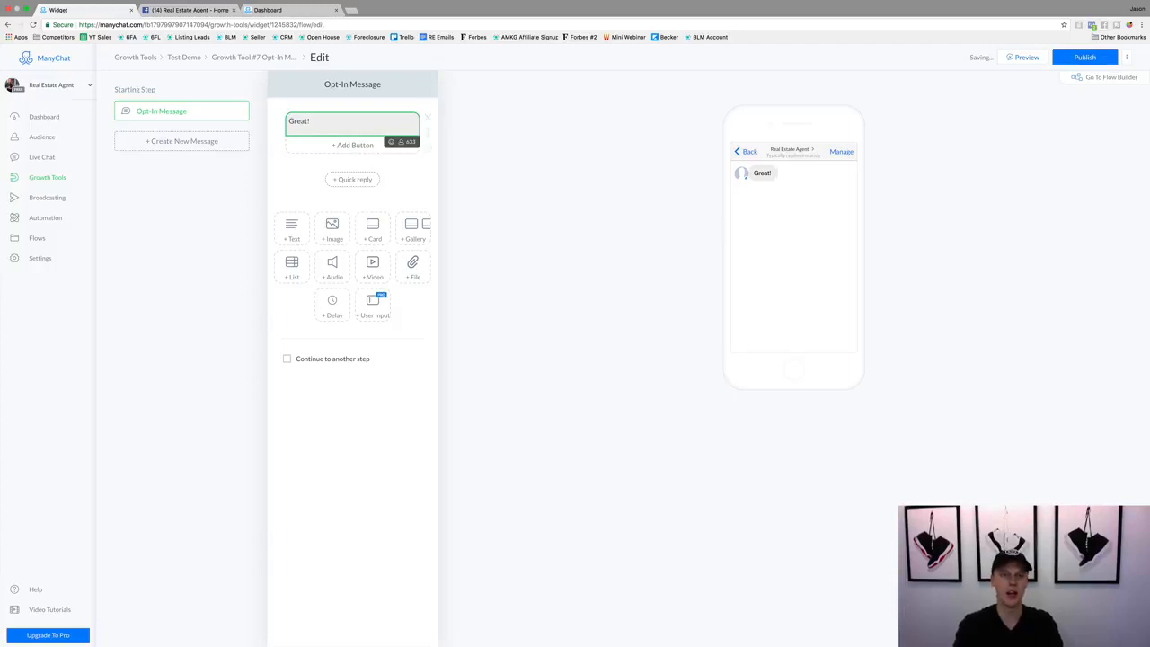
type(" Do you have")
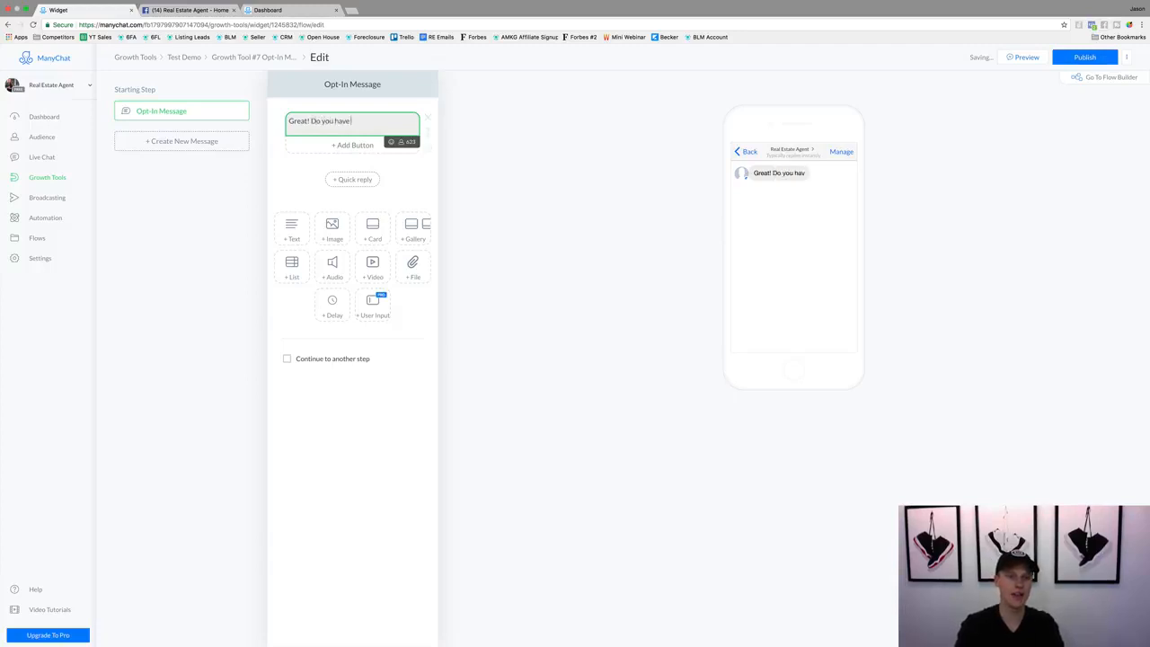
type(" a specific arean")
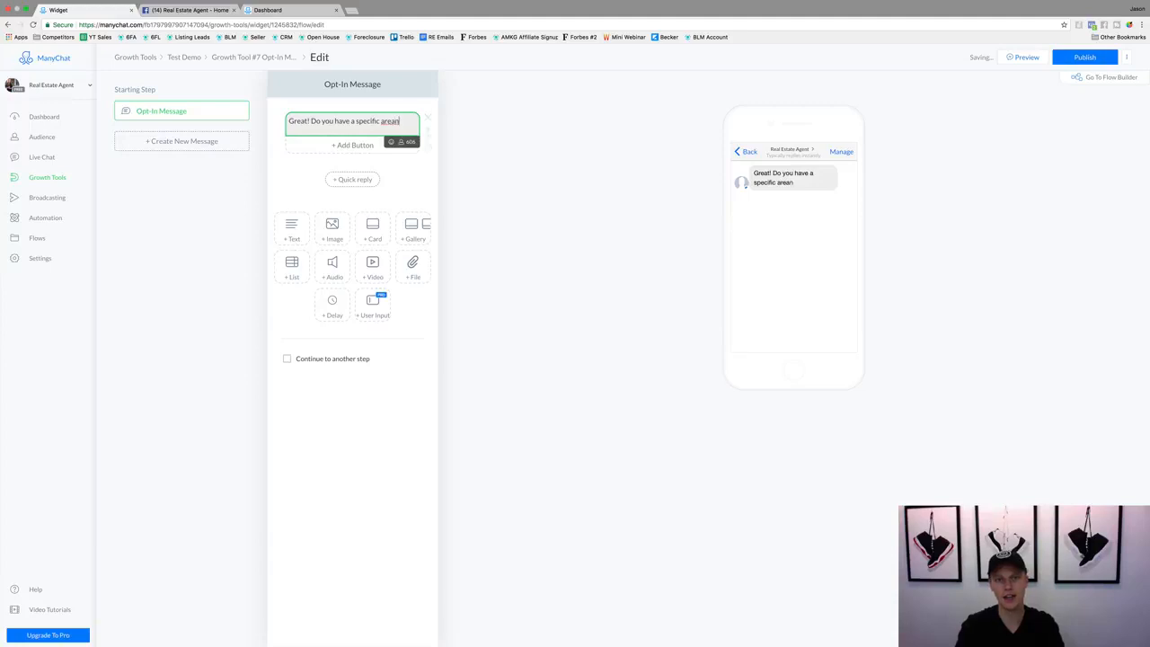
key("BackSpace")
type("in mind?")
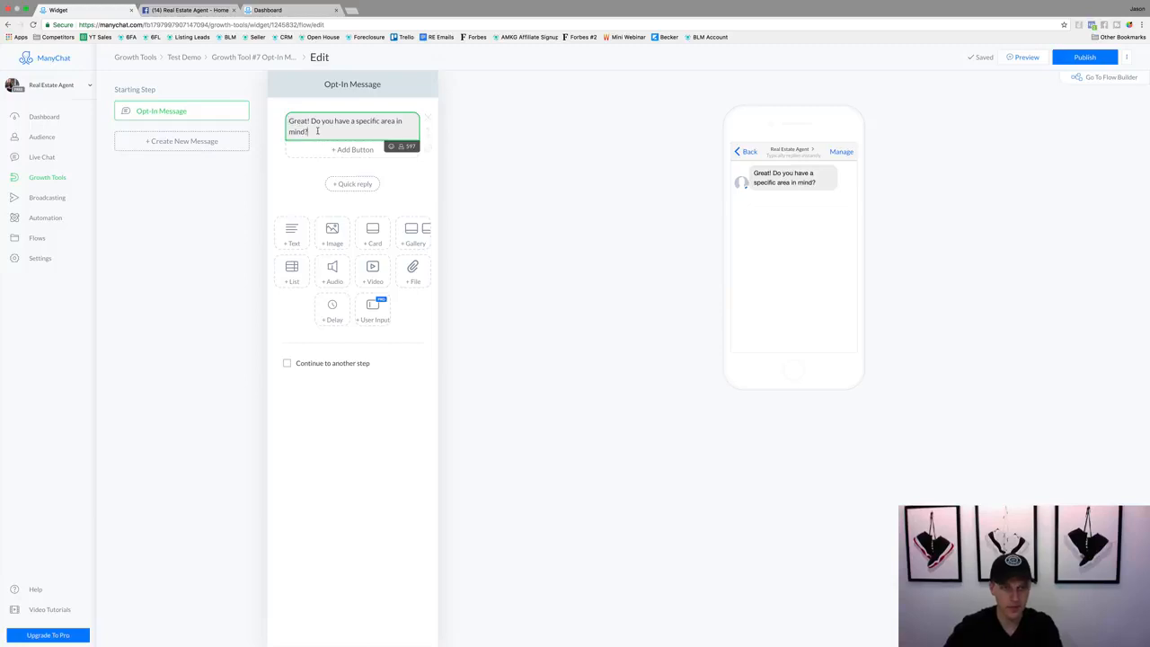
Replace the question after "Great!" in the opt-in message with "How many bedrooms are you looking for?".
left_click_drag(309, 132, 311, 120)
type("How man")
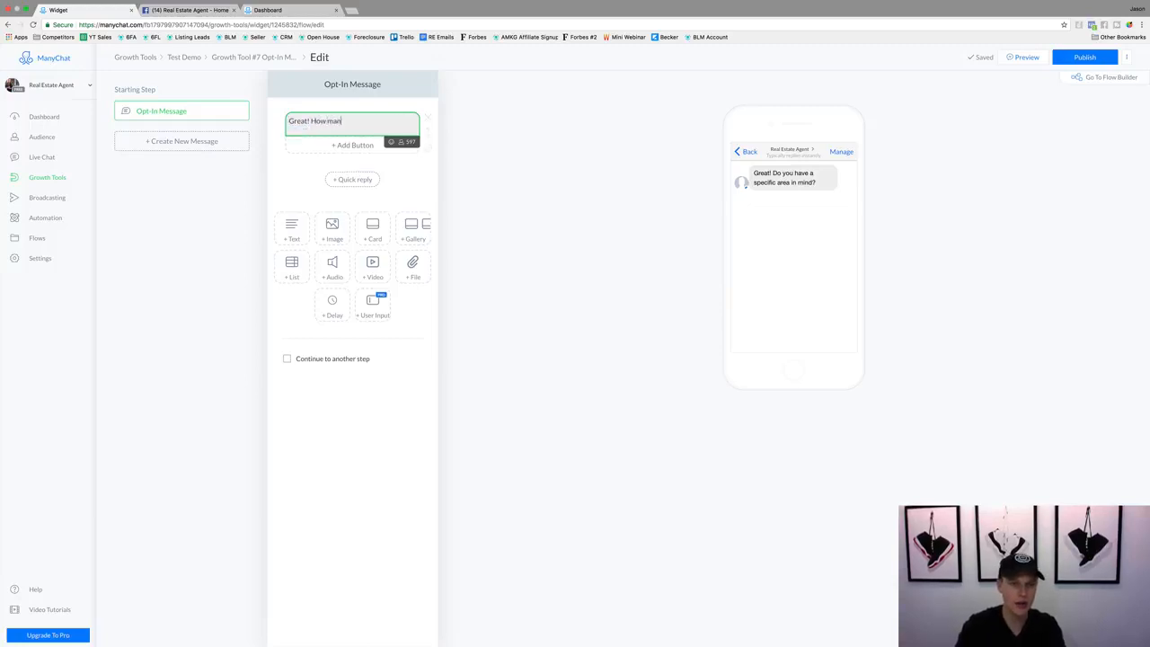
type("y bedrooms are")
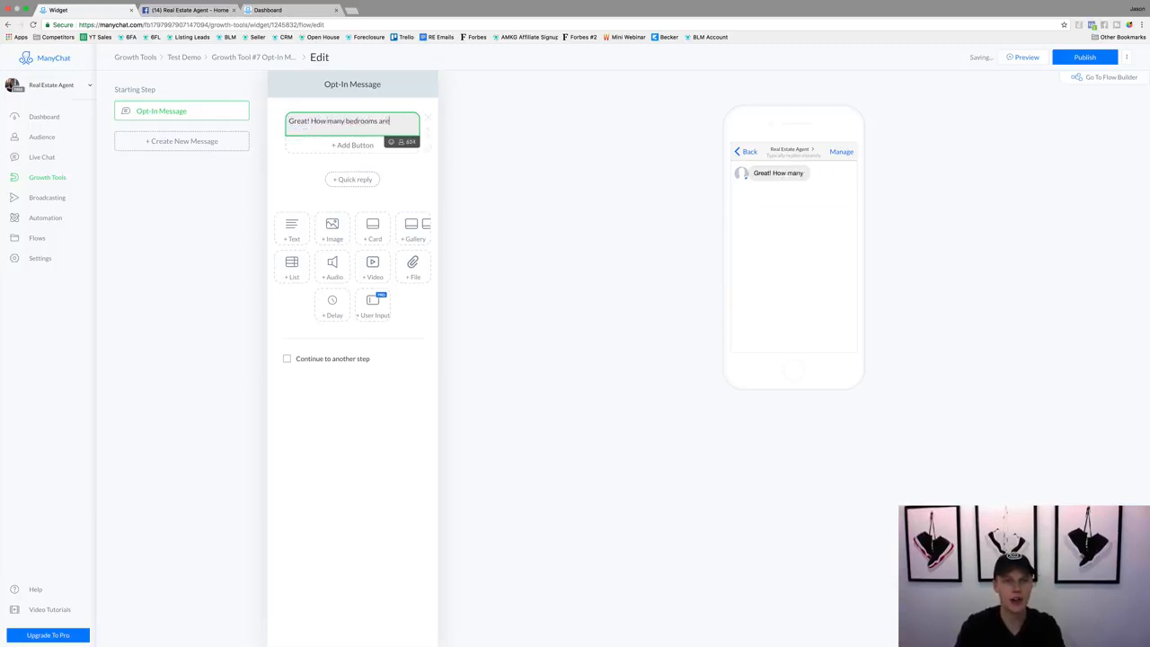
type(" you looking for?")
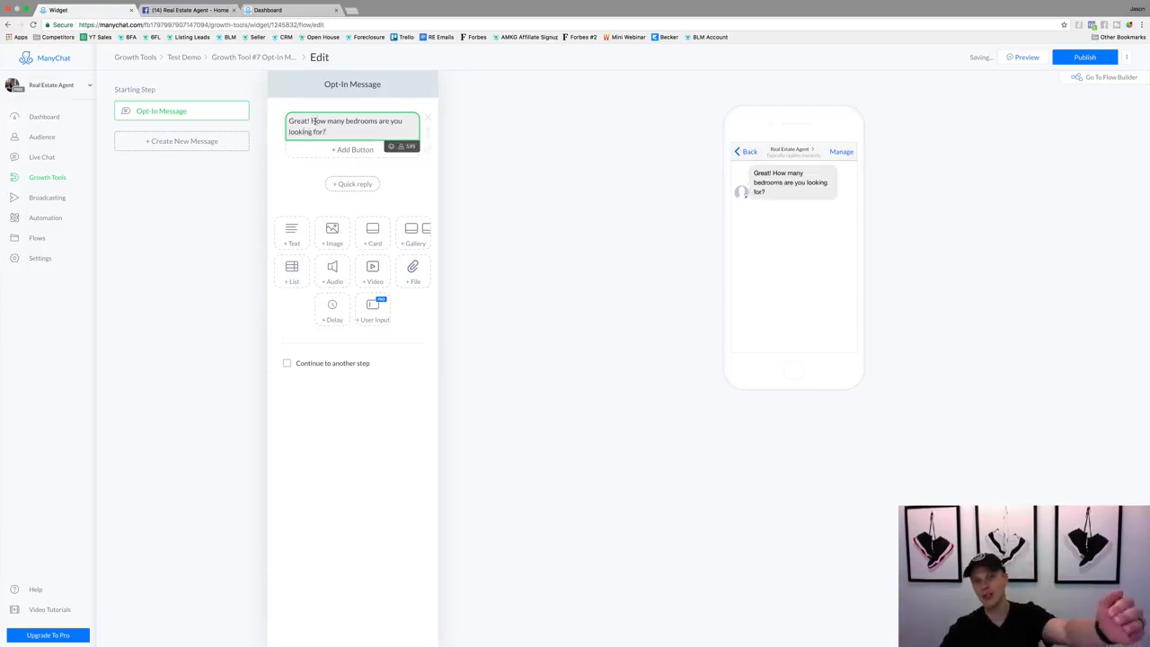
Add a button titled "1-2 Bedrooms" to the opt-in message and make it send a message.
left_click(337, 150)
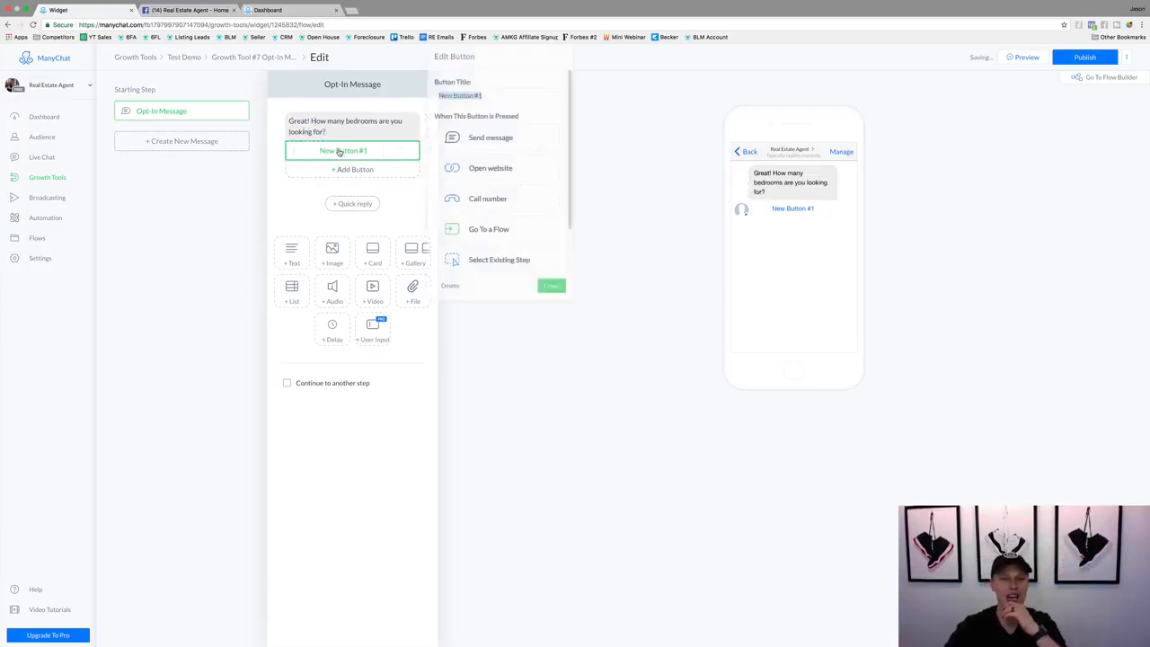
type("1-")
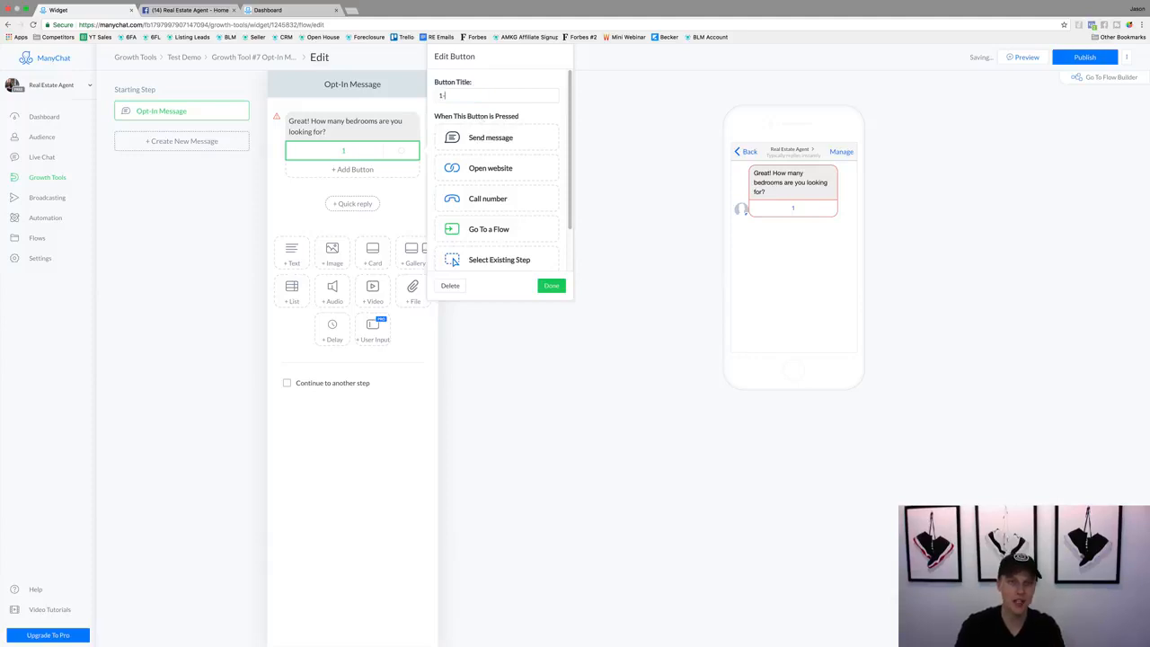
type("2 Bedrooms")
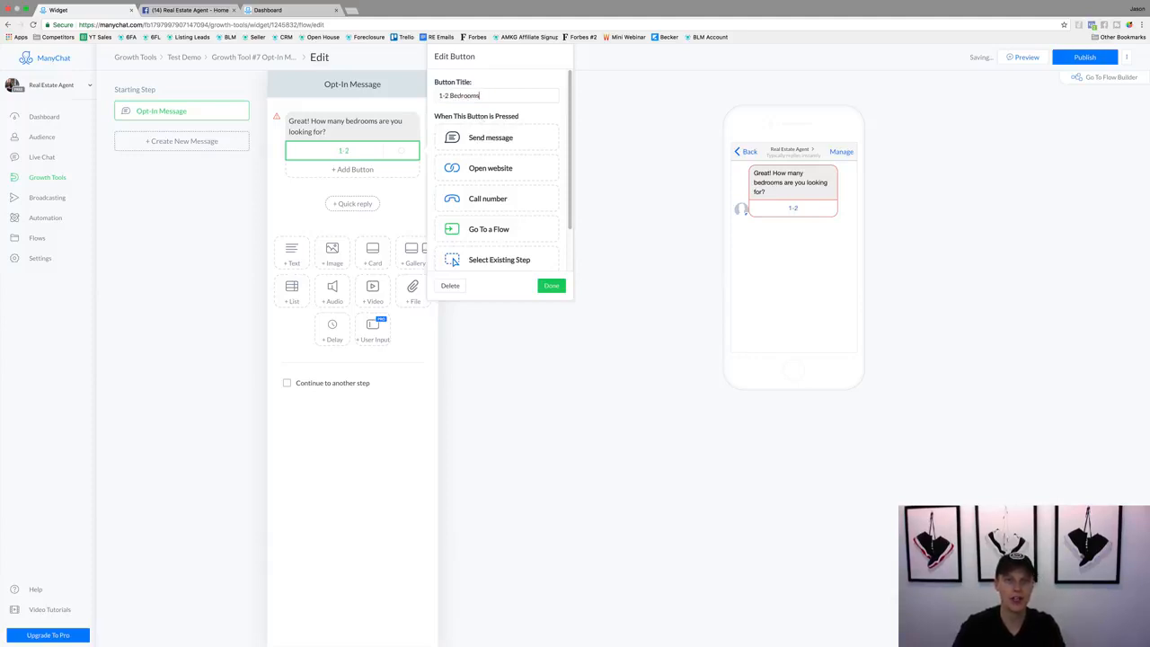
left_click(504, 141)
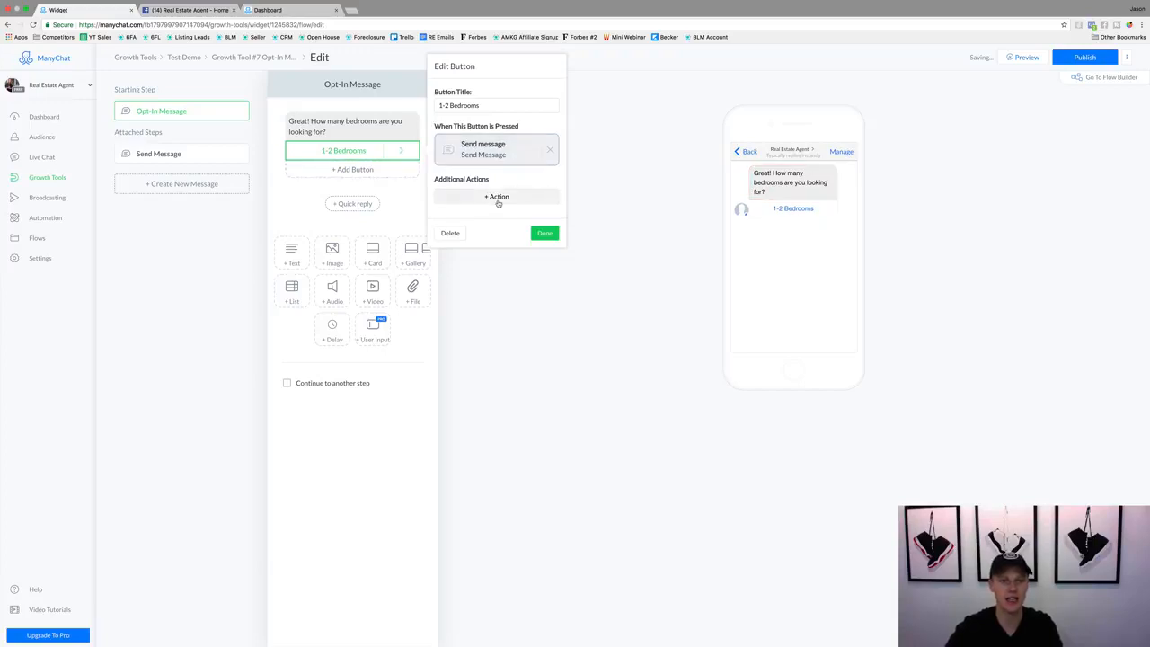
Give the "1-2 Bedrooms" button an Add Tag action with the new tag "1-2 Beds" and finish the button.
left_click(498, 197)
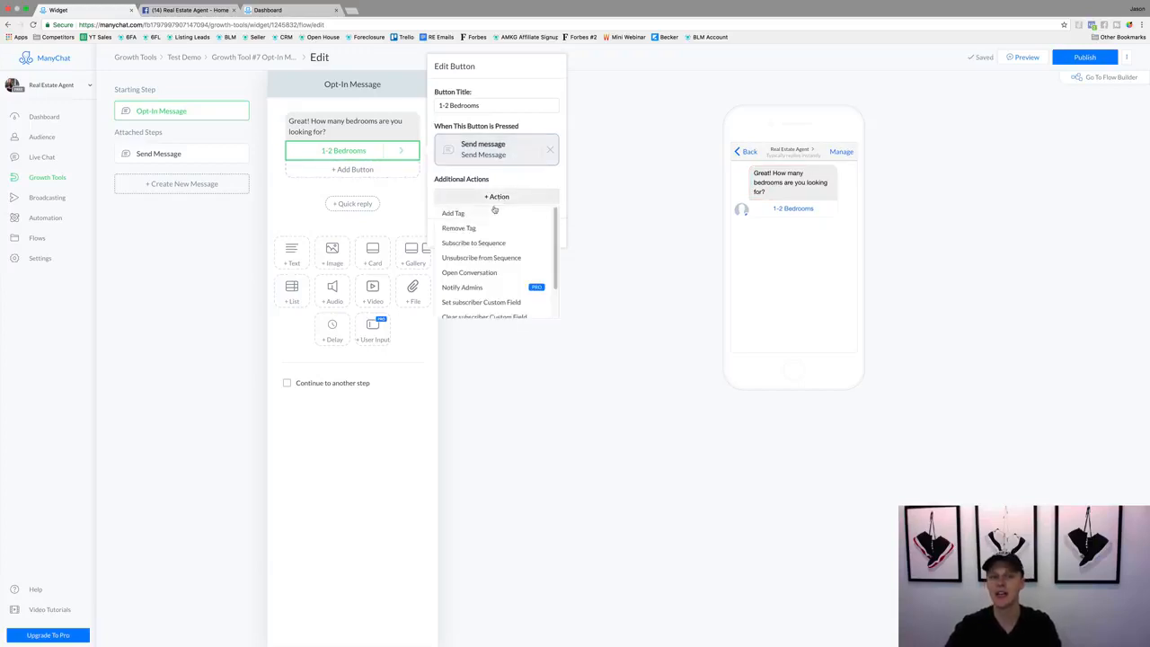
left_click(484, 216)
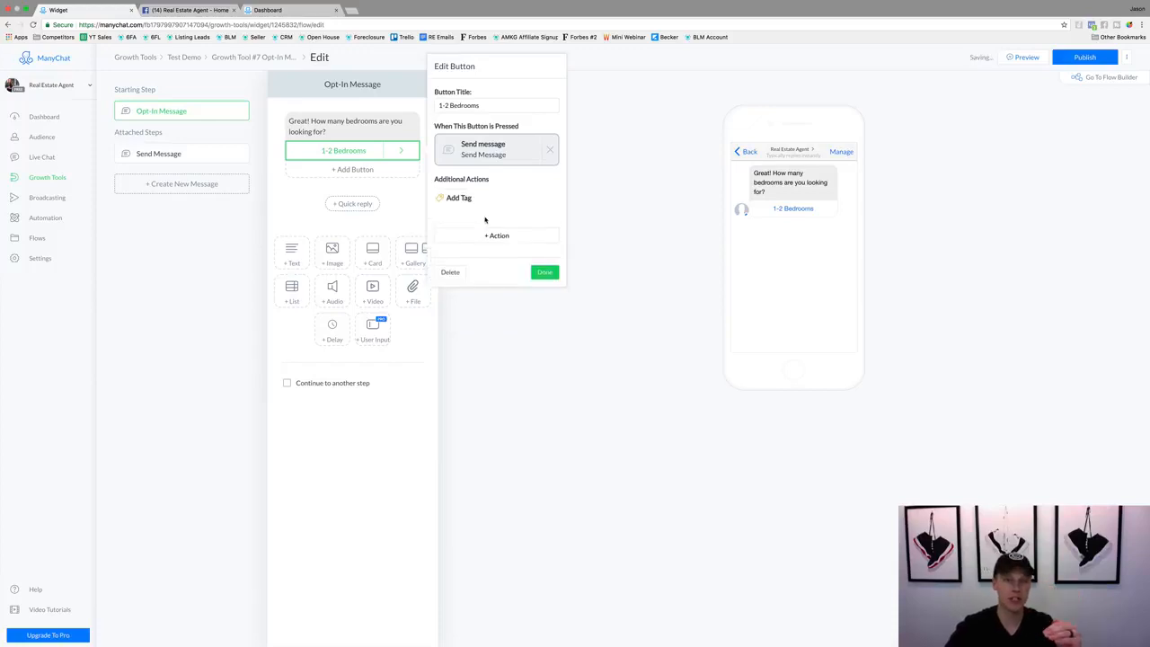
type("1-2 Beds")
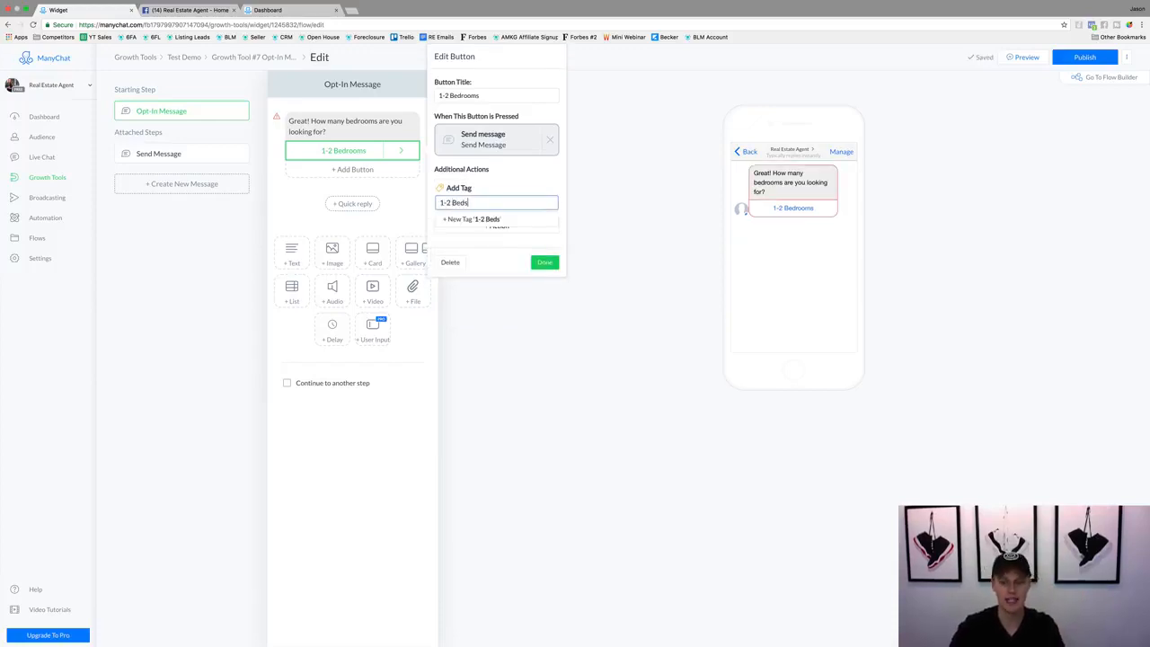
key("Return")
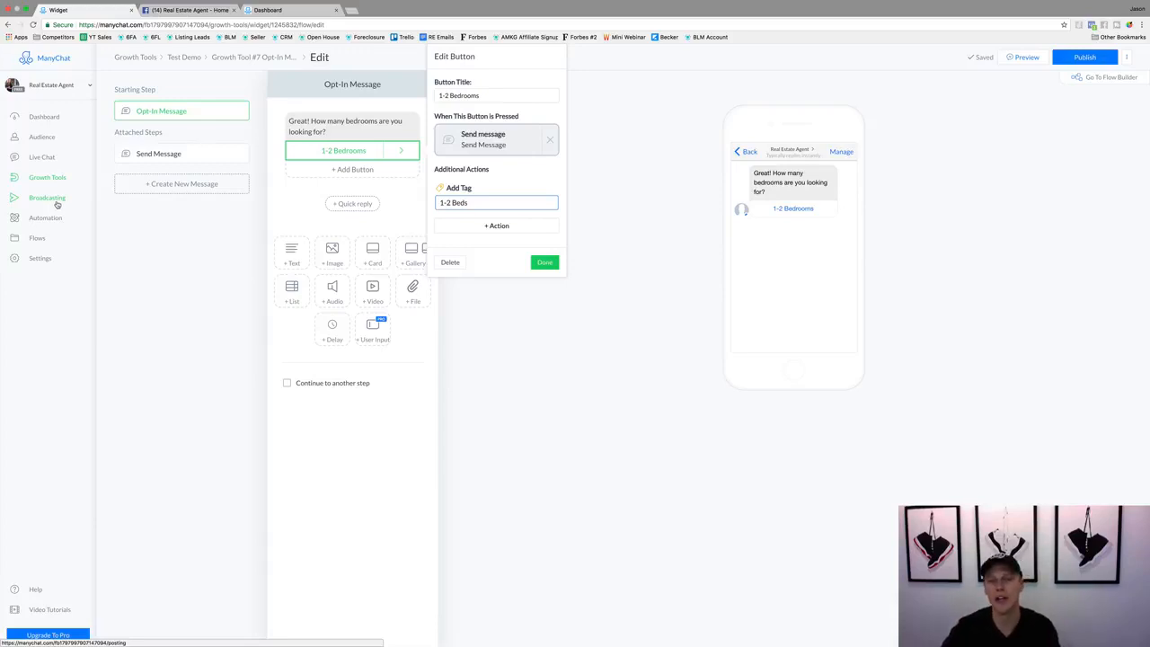
left_click(542, 264)
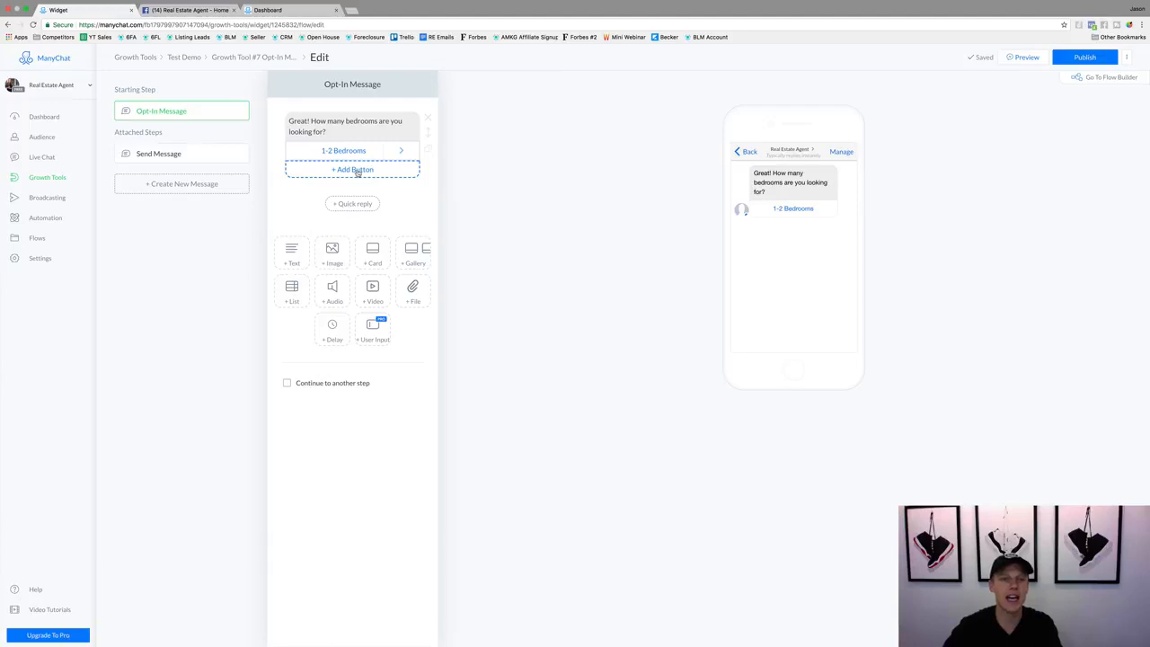
Add a second button titled "3-4 Bedrooms" to the opt-in message and make it send a message.
left_click(359, 170)
type("3-4")
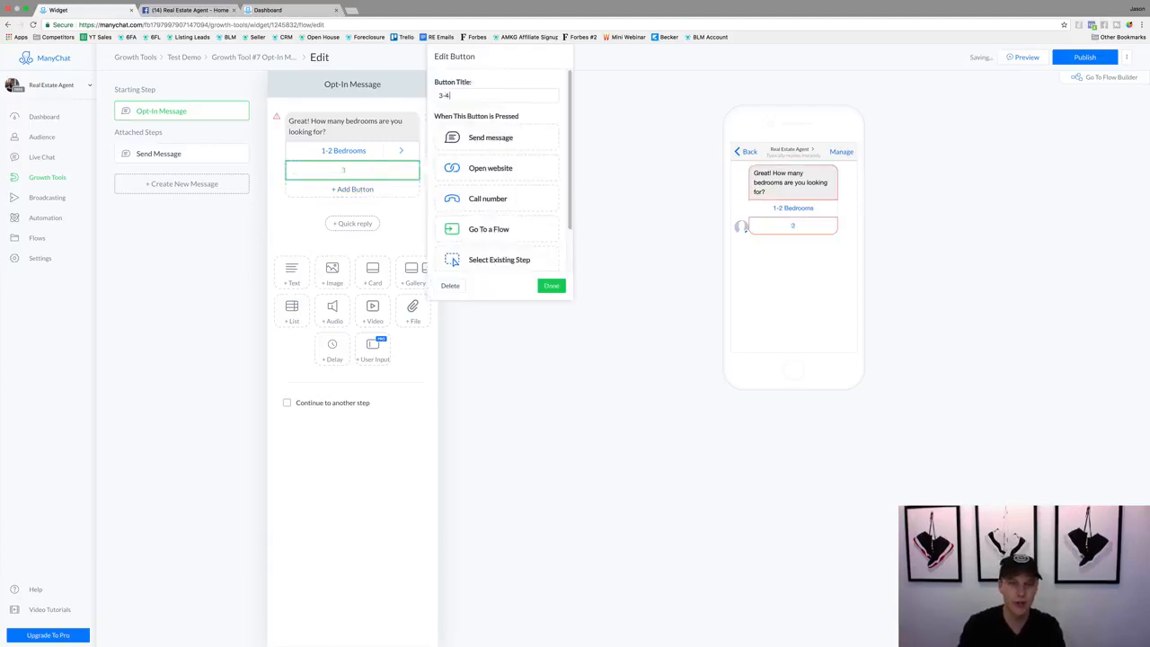
type(" Bedrooms")
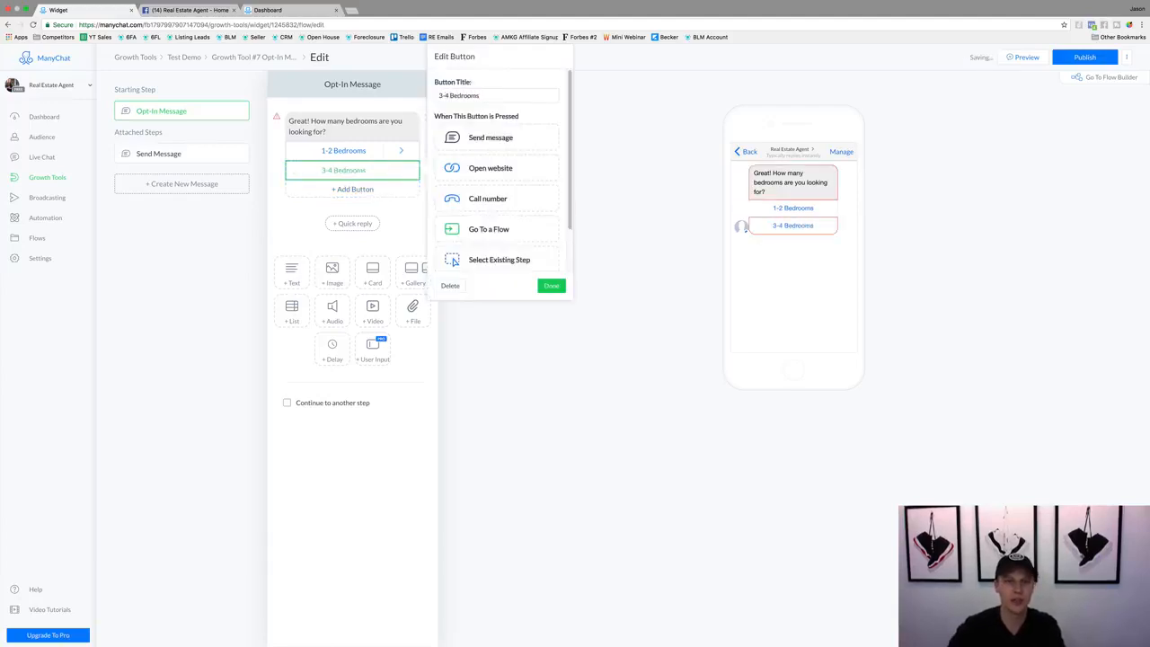
left_click(489, 138)
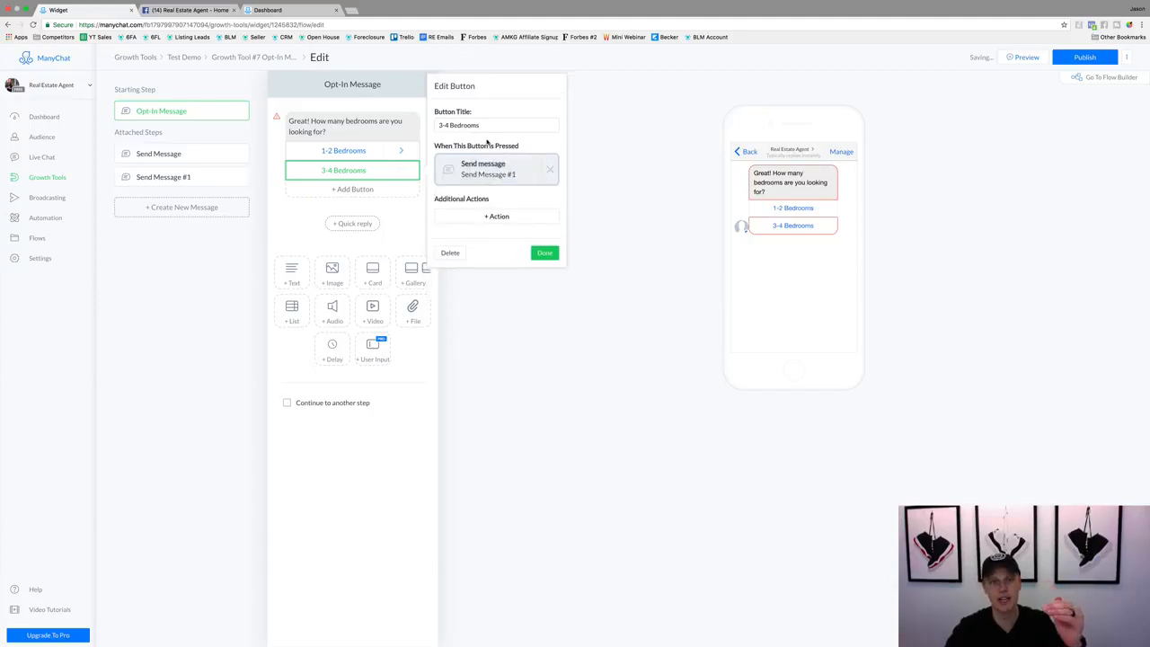
Give the "3-4 Bedrooms" button an Add Tag action with the new tag "3-4 Beds" and finish the button.
left_click(496, 216)
left_click(496, 235)
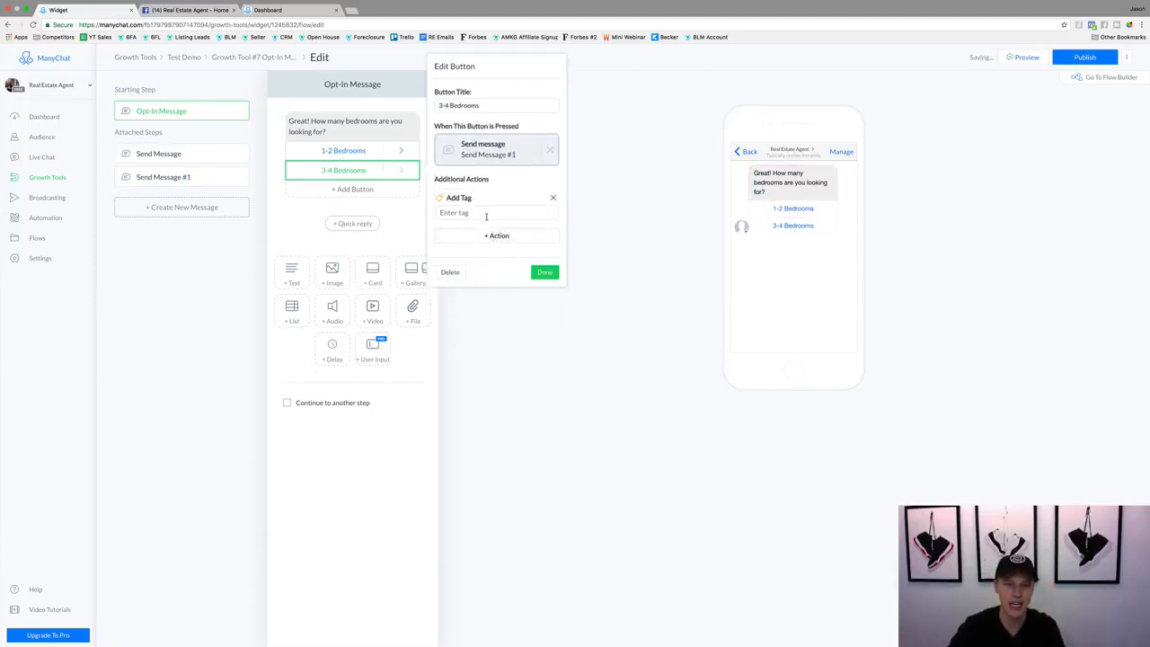
left_click(487, 214)
type("3-4 Beds")
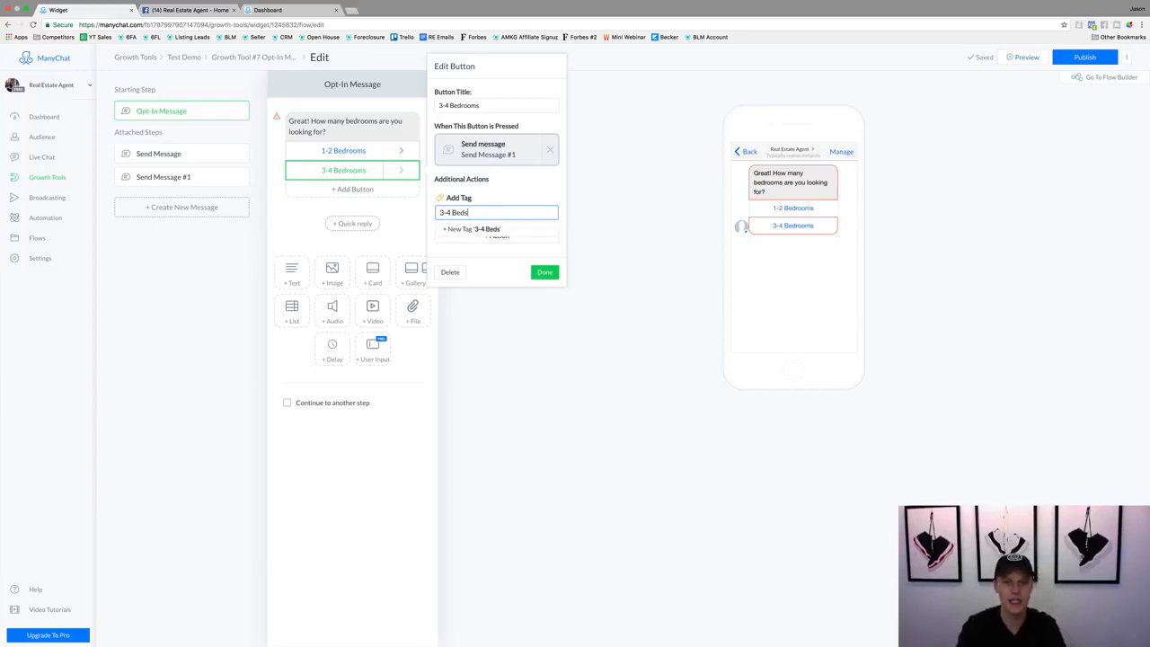
key("Return")
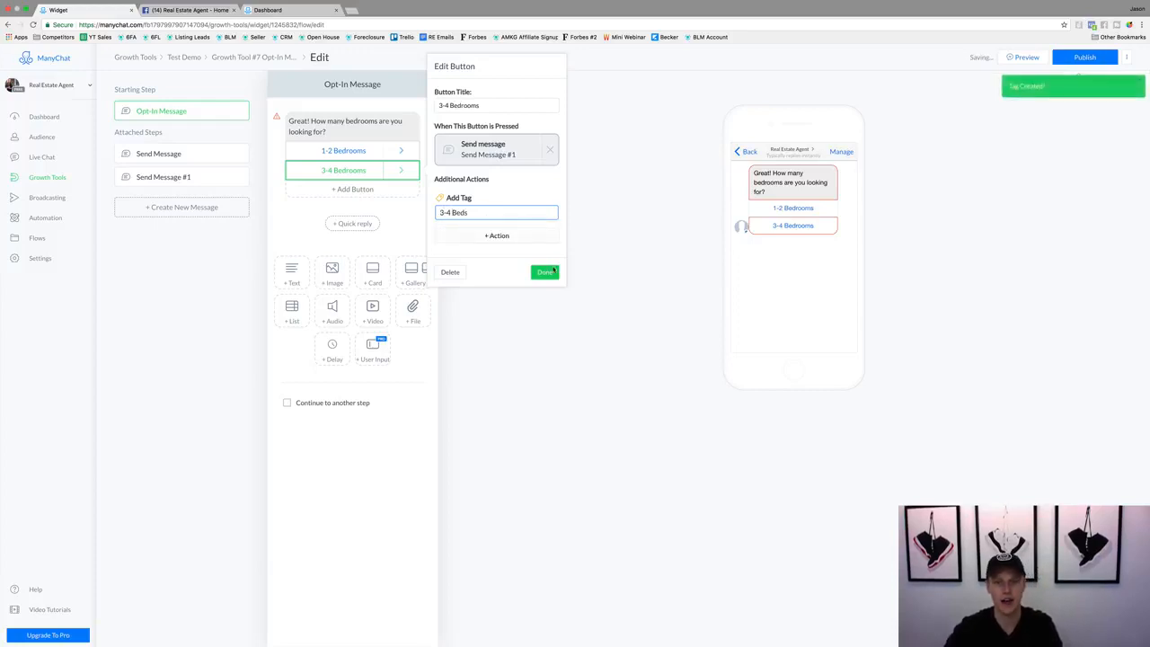
left_click(545, 272)
Add a third button titled "5+ Bedrooms" to the opt-in message and make it send a message.
left_click(354, 188)
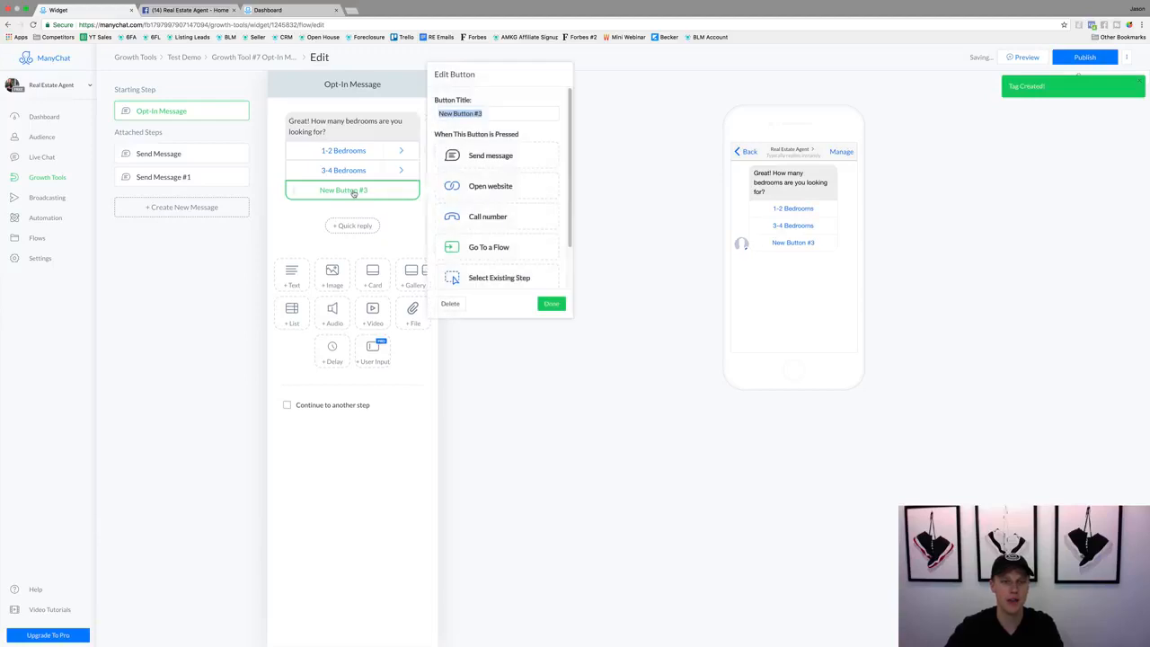
type("5+")
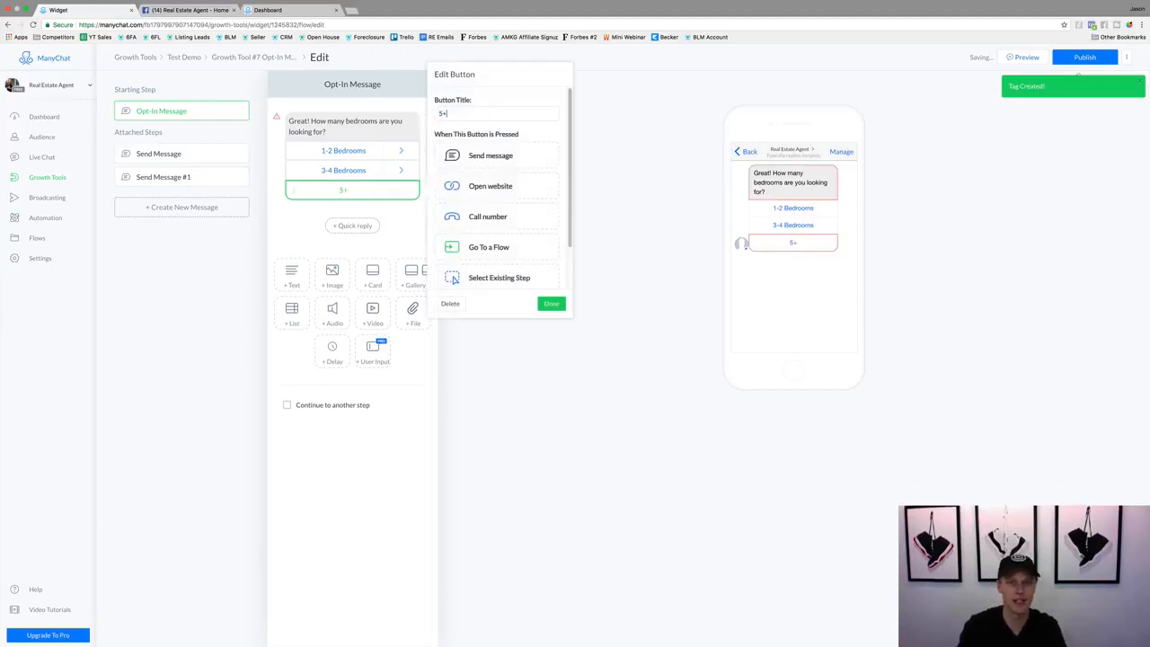
type(" Bedrooms")
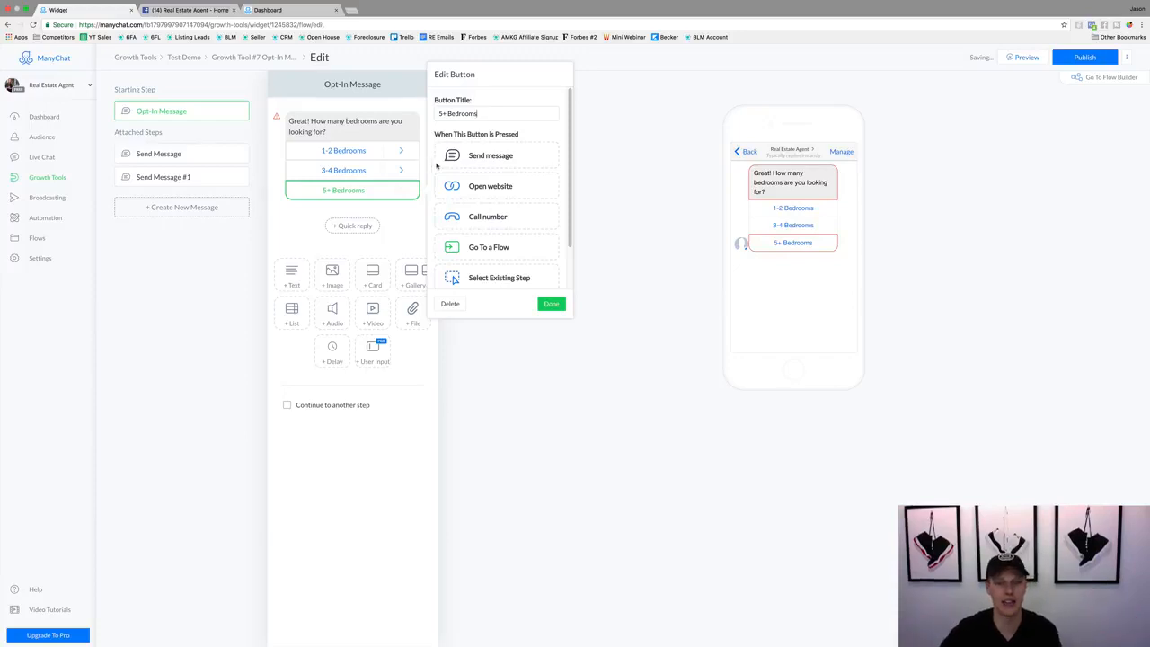
left_click(470, 160)
Give the "5+ Bedrooms" button an Add Tag action with the new tag "5 Beds" and finish the button.
left_click(516, 238)
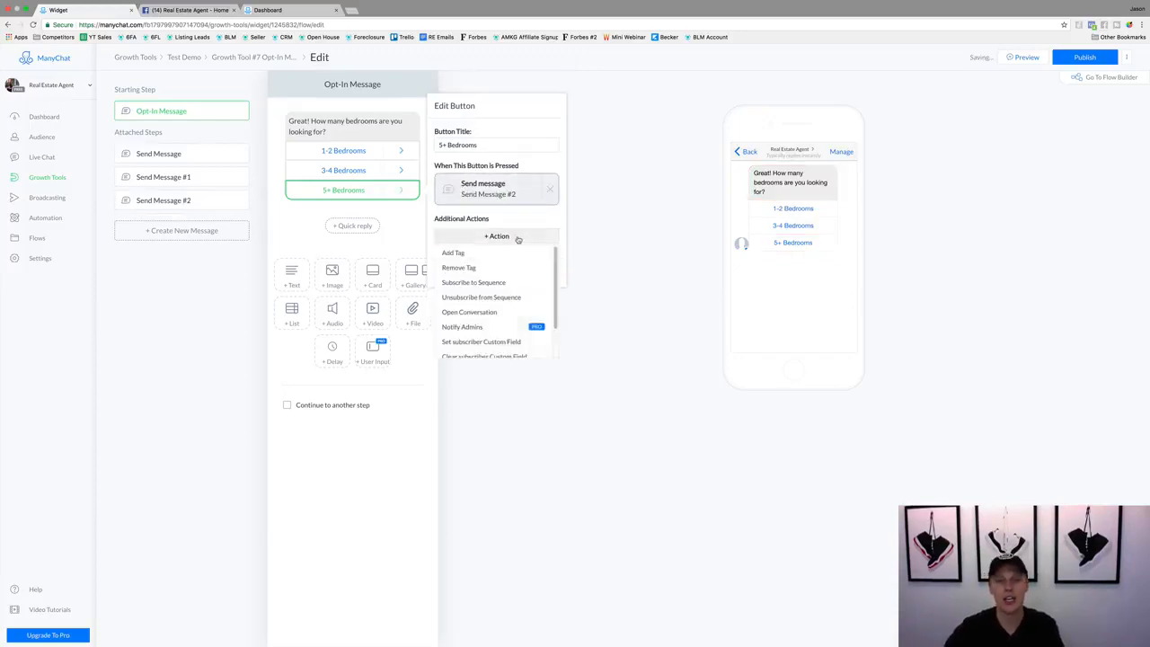
left_click(476, 252)
left_click(491, 233)
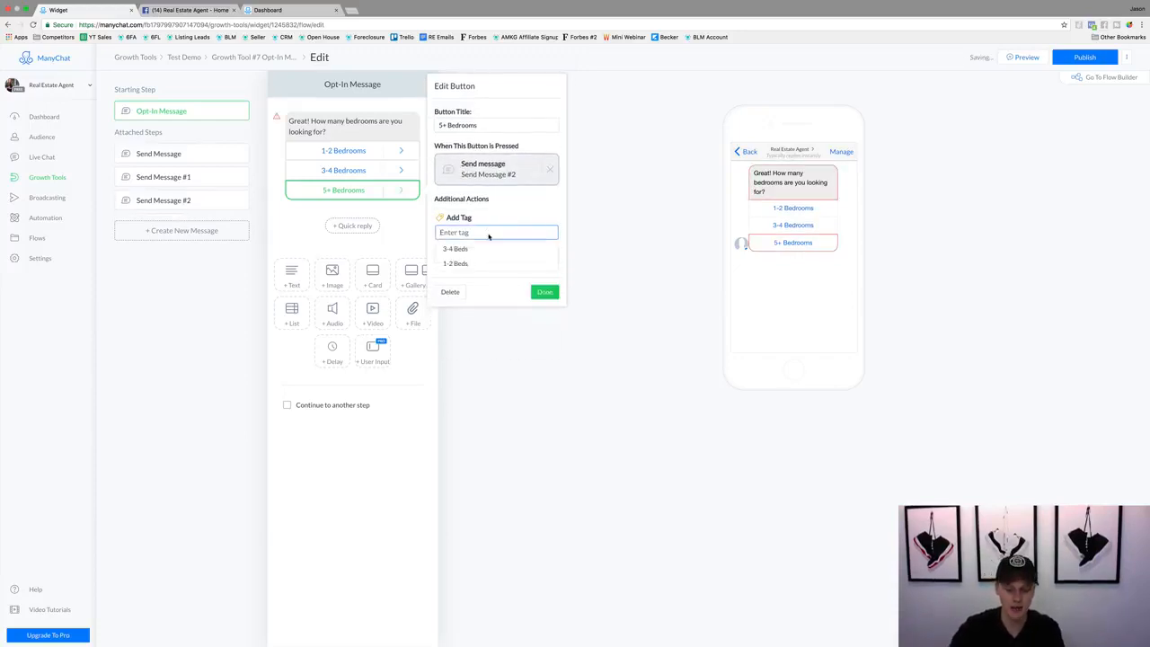
type("5 Beds")
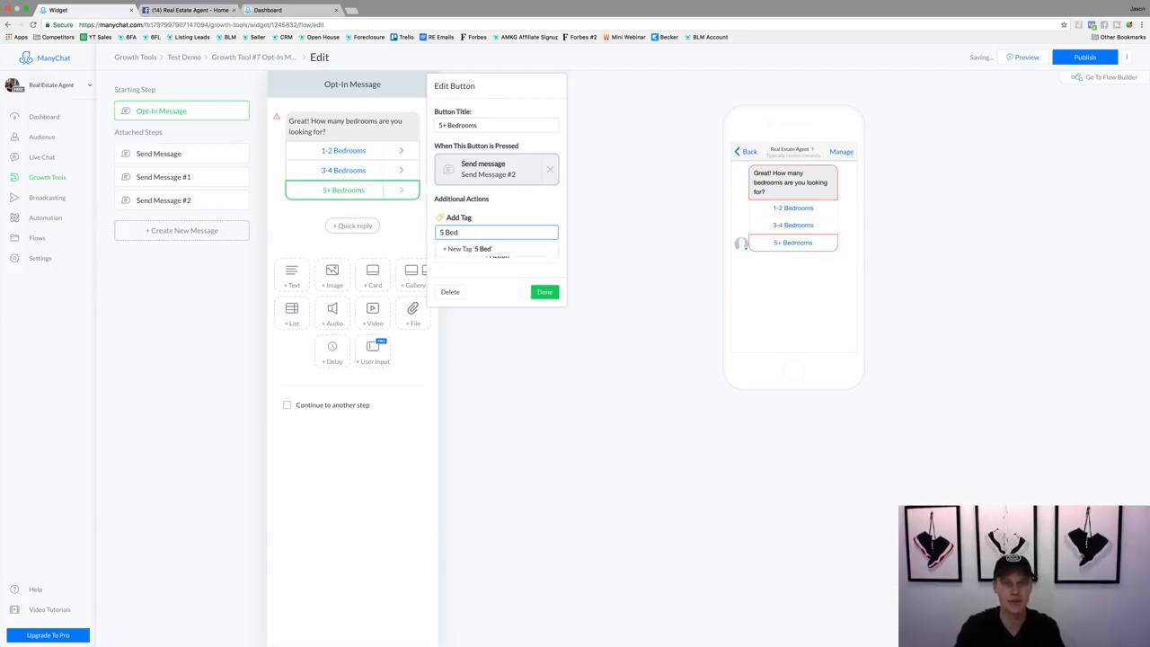
left_click(468, 249)
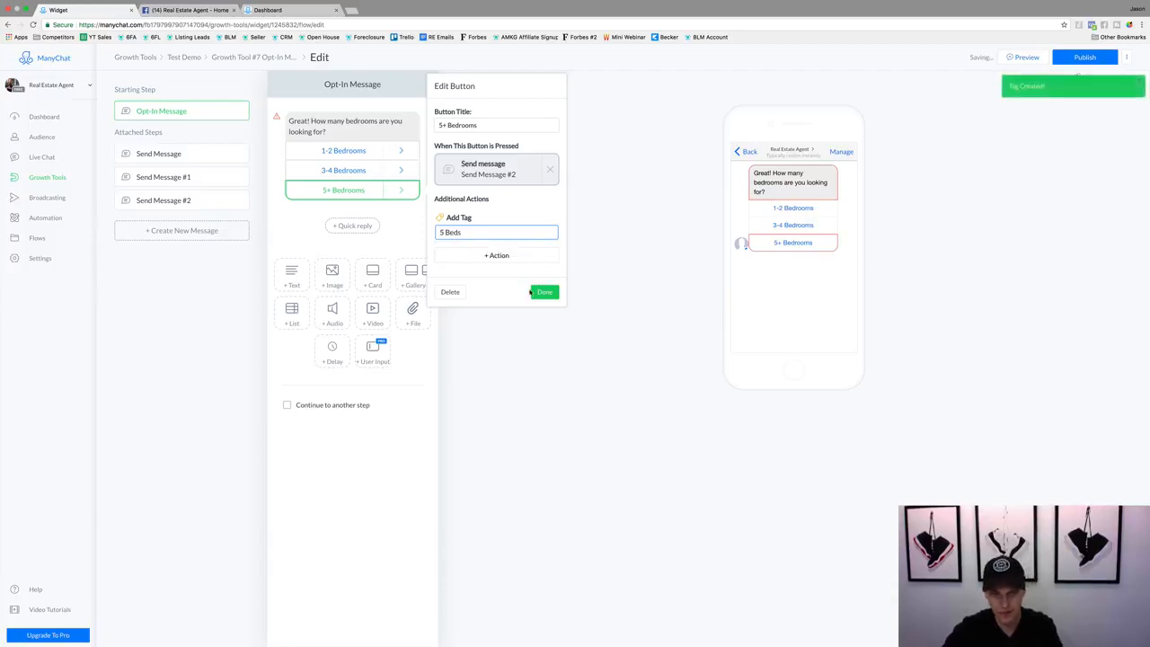
left_click(545, 293)
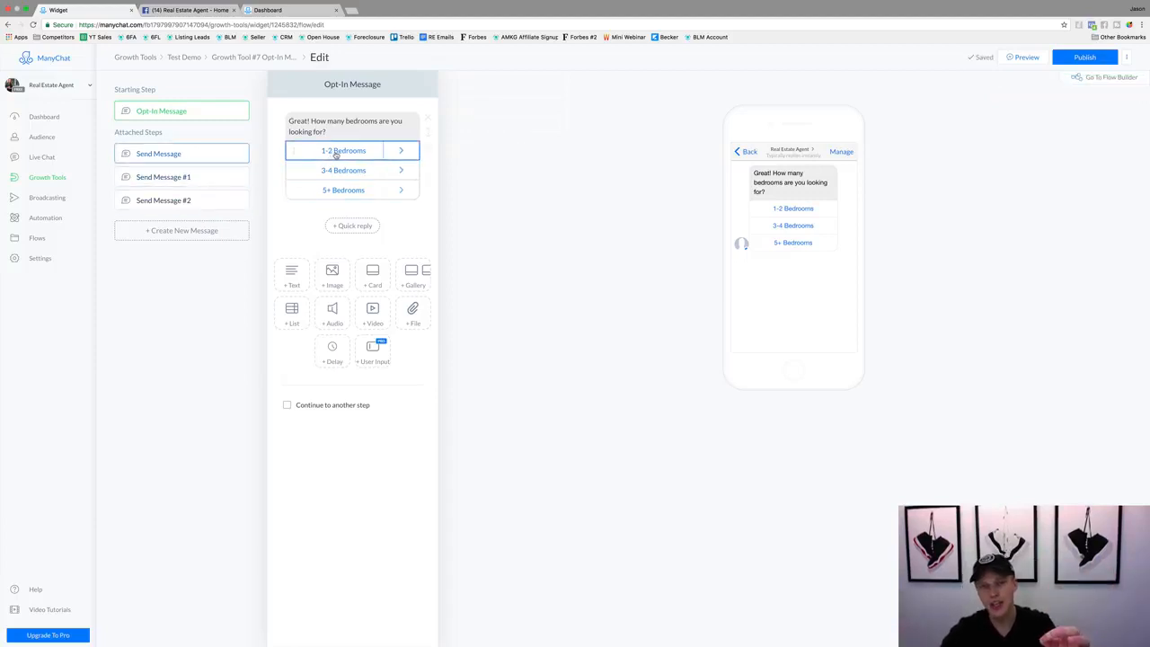
Open the message attached to the "1-2 Bedrooms" button and begin its text with "Awesome!".
left_click(162, 154)
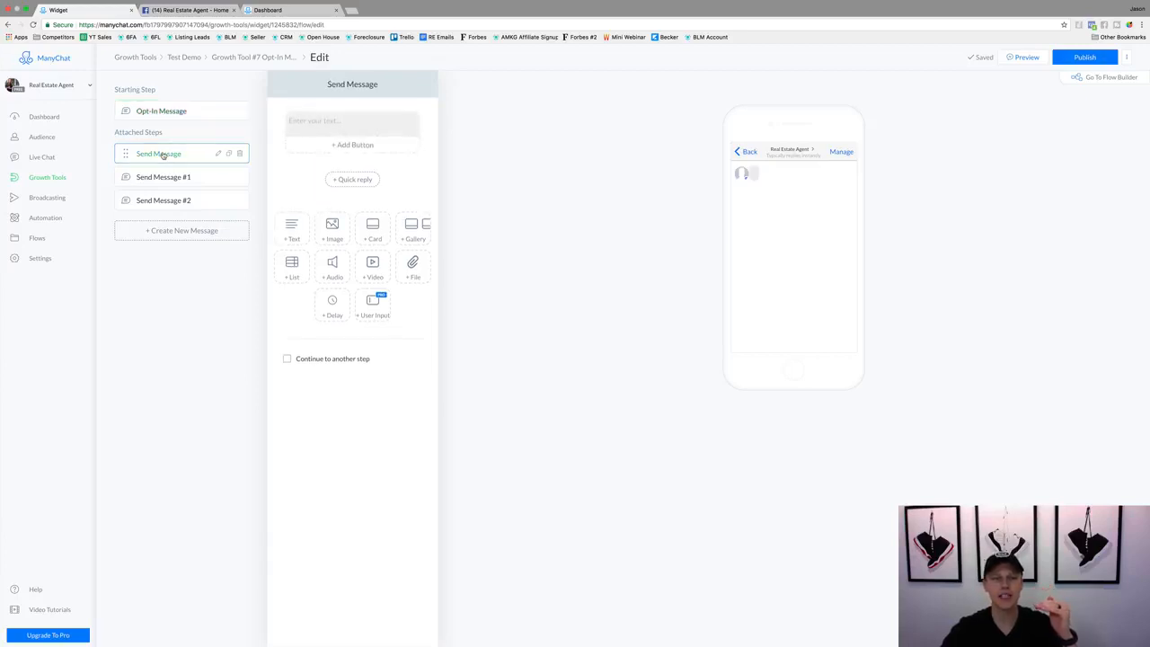
left_click(340, 120)
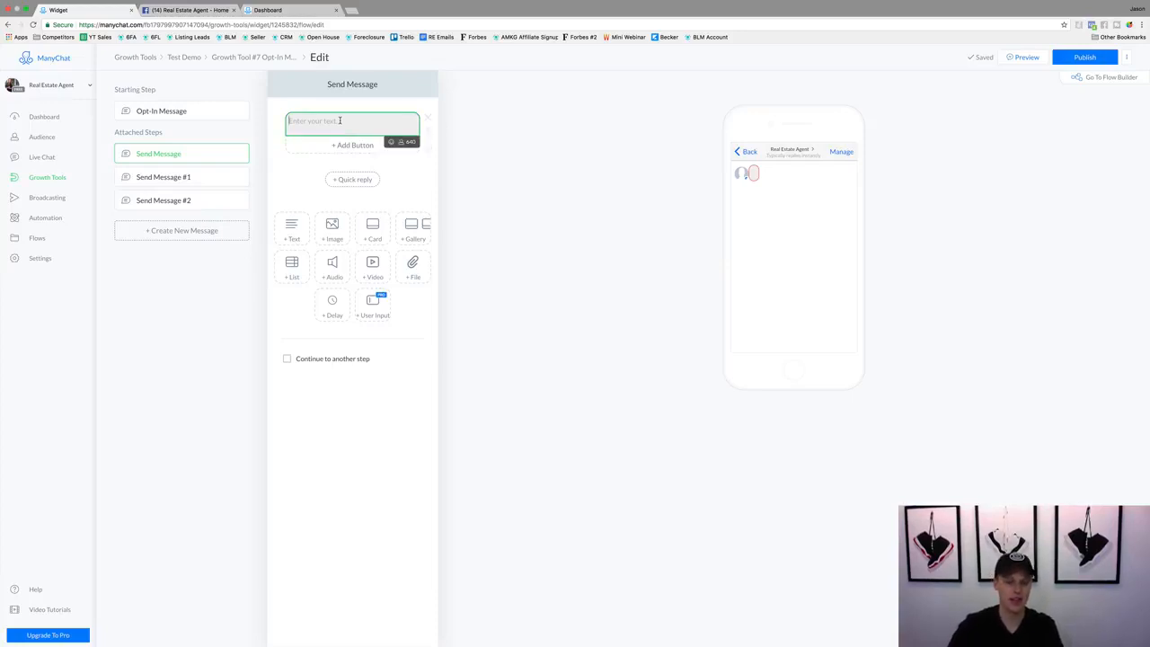
type("Awesome!")
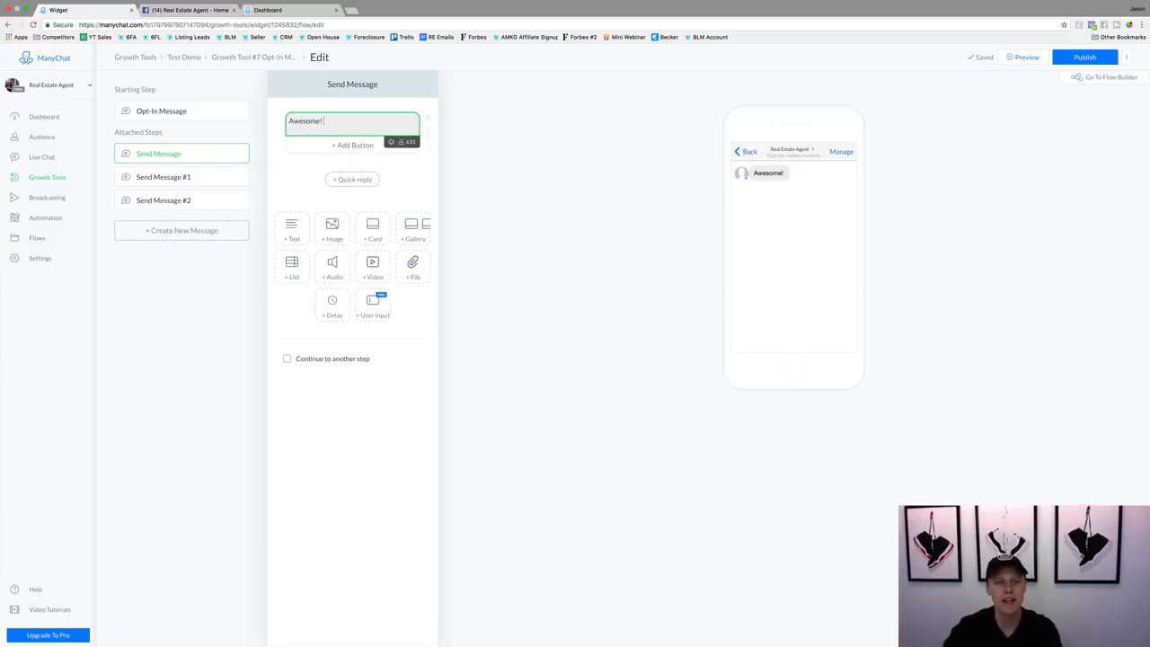
Recheck the opt-in message, then continue the "1-2 Bedrooms" reply after "Awesome!" with "Is there a specific area you're looking for?".
left_click(163, 111)
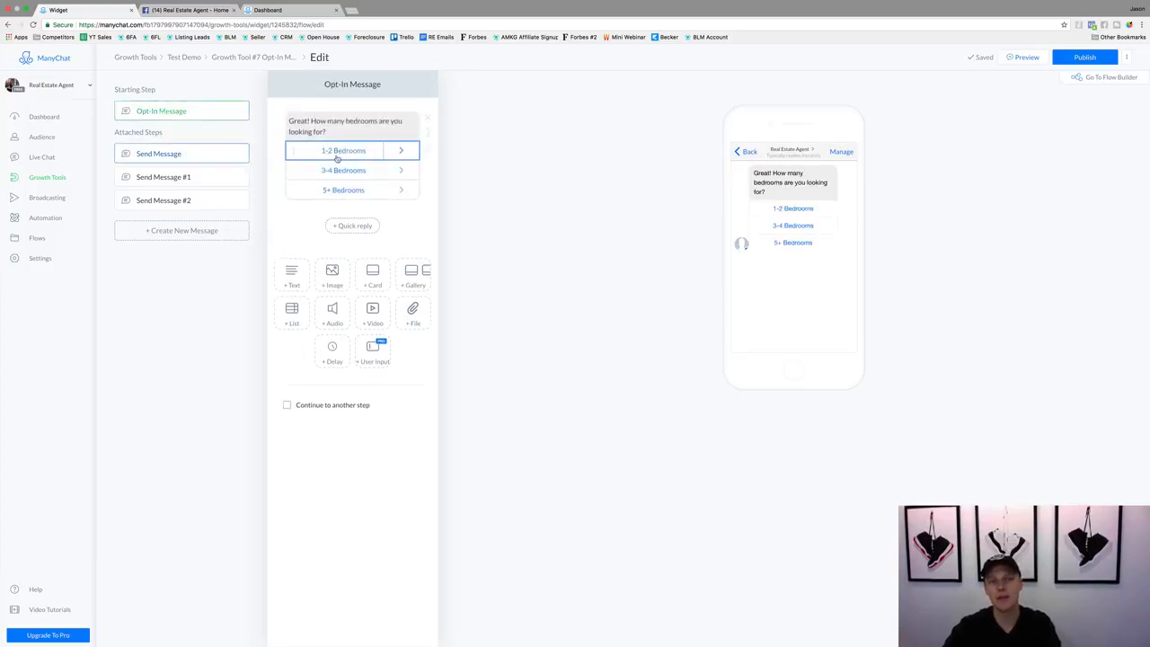
left_click(178, 156)
left_click(348, 120)
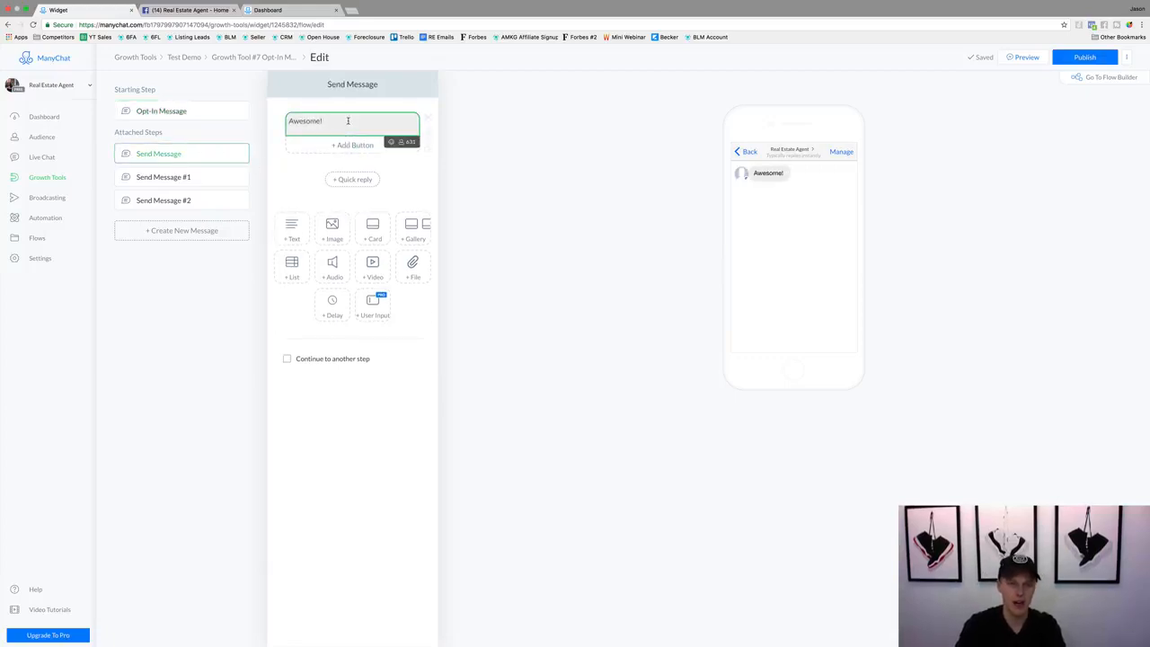
type("Is there a spec")
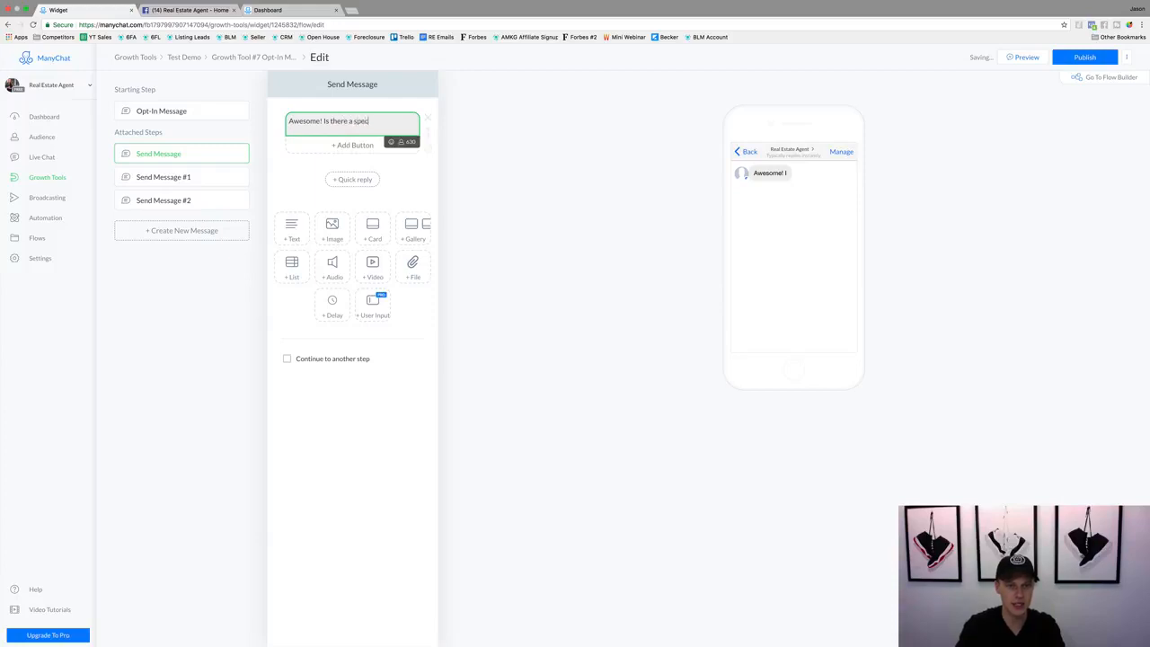
type("ific area y")
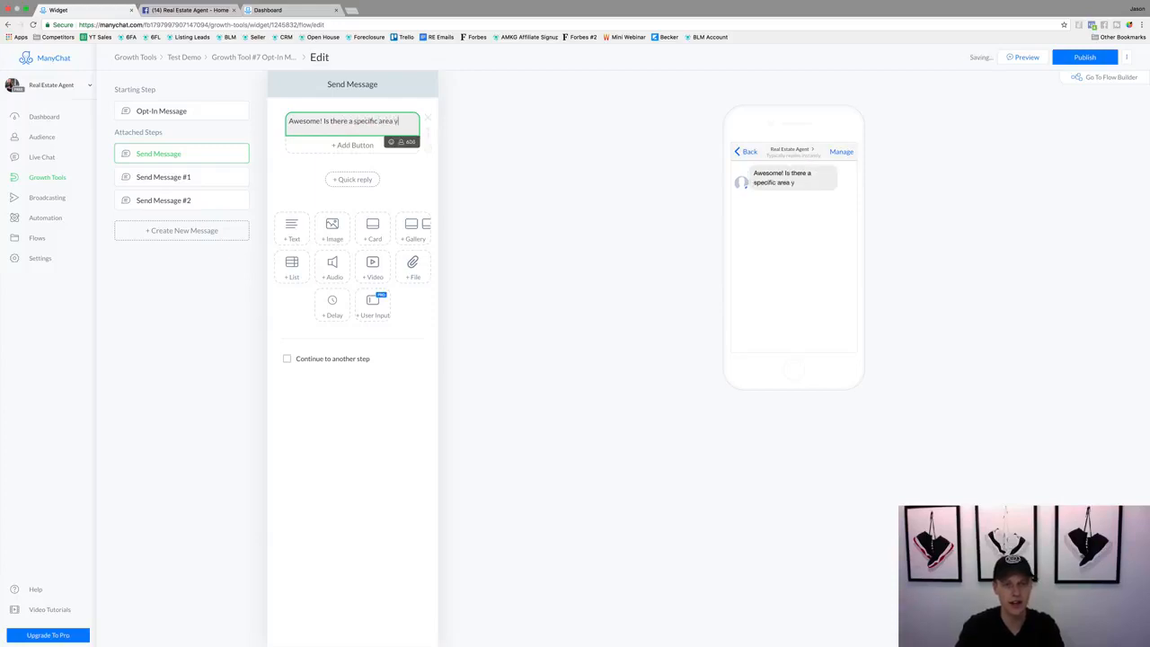
type("ou're look")
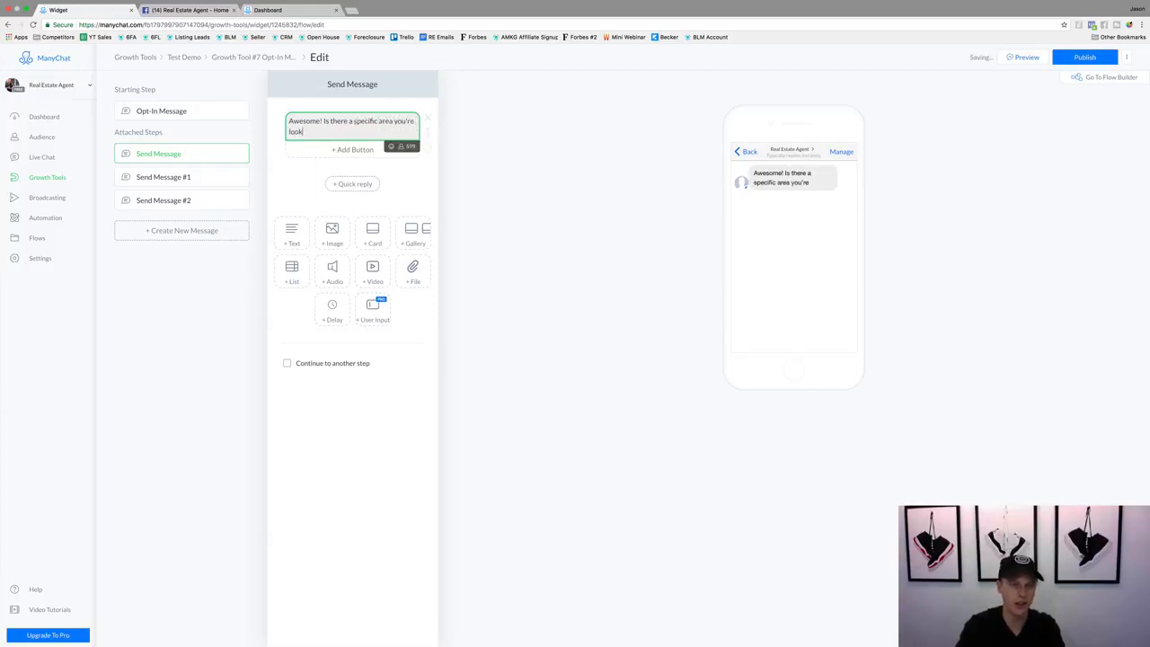
type("ing for?")
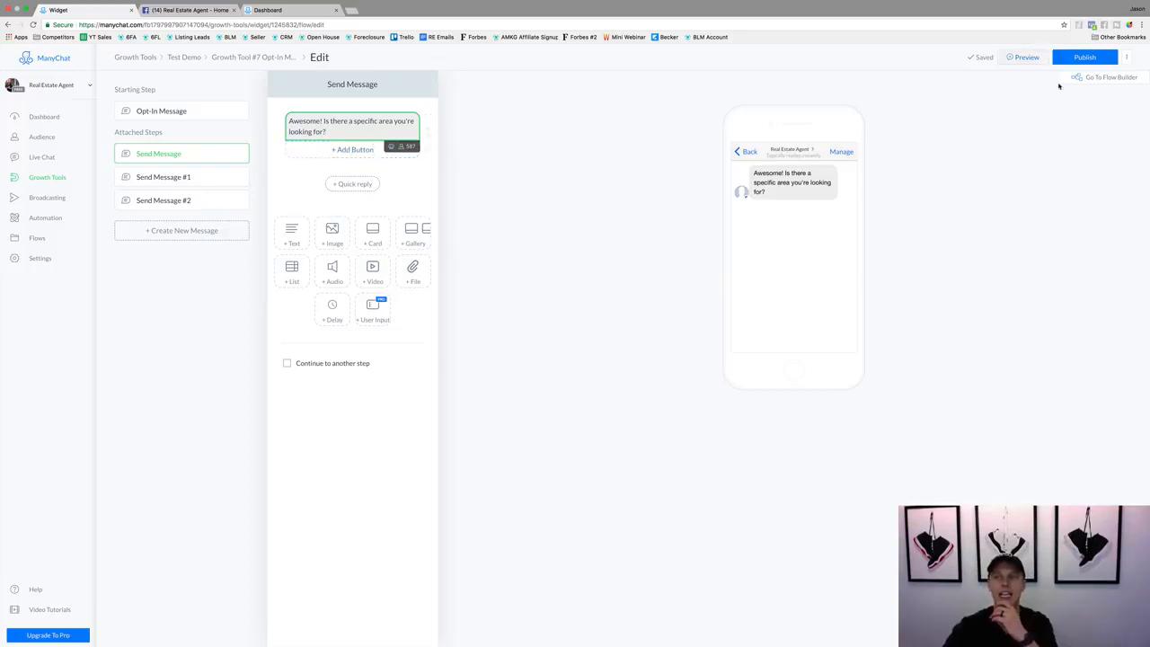
Switch to the Flow Builder view and delete the empty Send Message #1 step attached to the "3-4 Beds" tag action.
left_click(1095, 79)
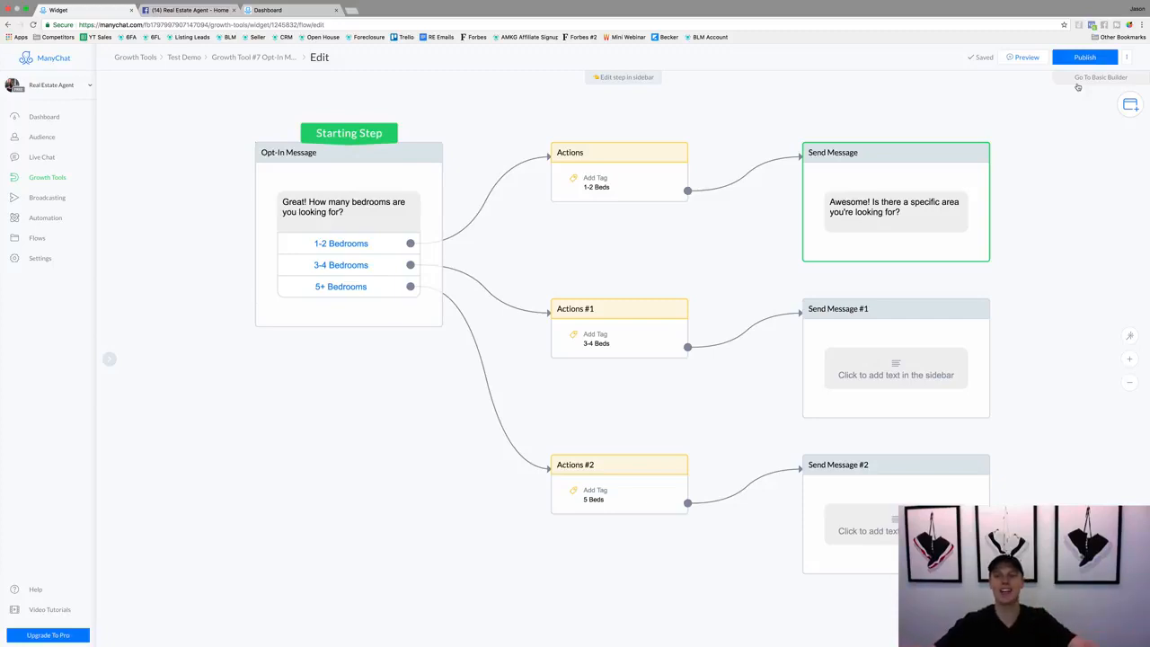
mouse_move(810, 338)
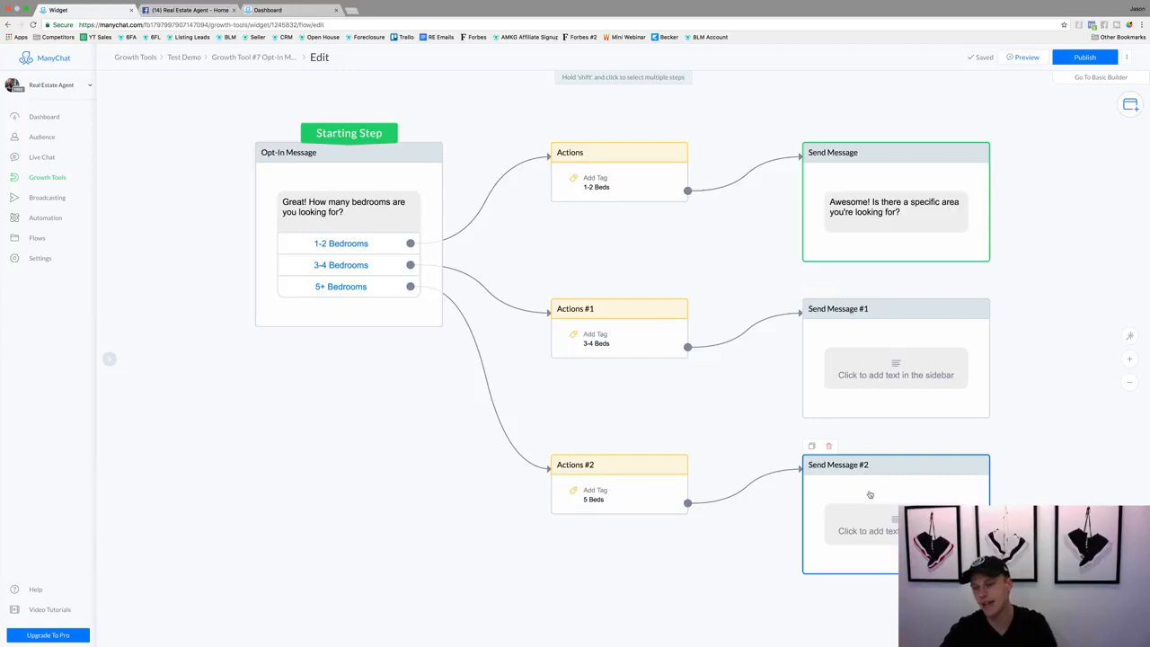
left_click(831, 291)
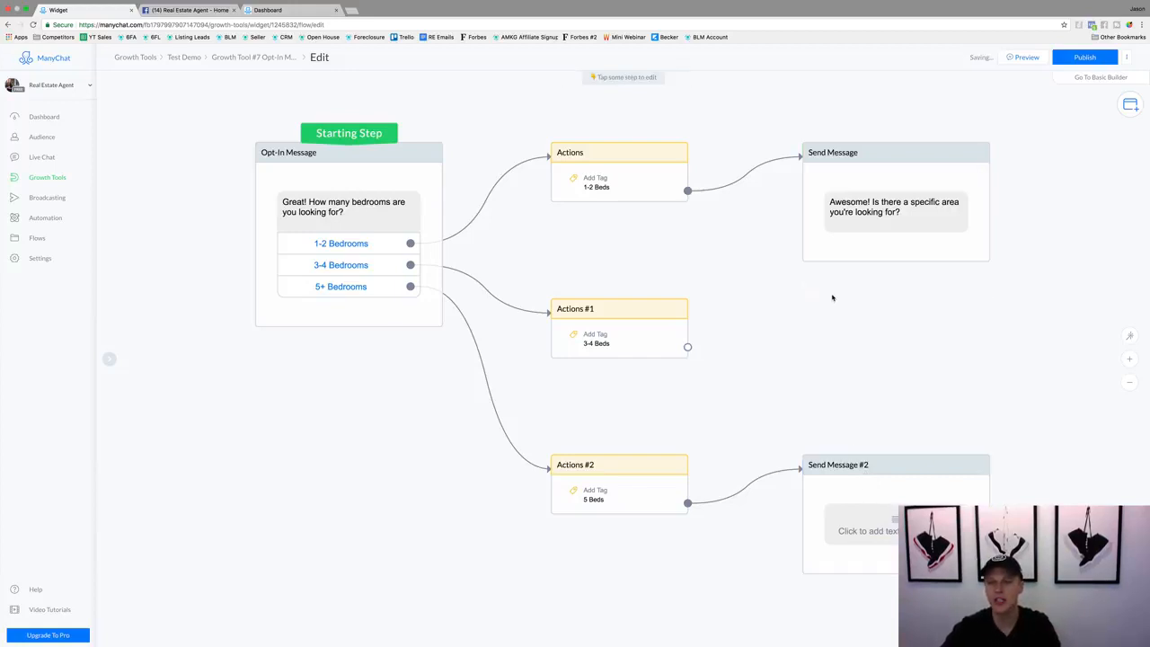
Delete the empty Send Message #2 step and connect the "3-4 Beds" and "5 Beds" tag actions to the "Awesome!" message.
left_click(824, 445)
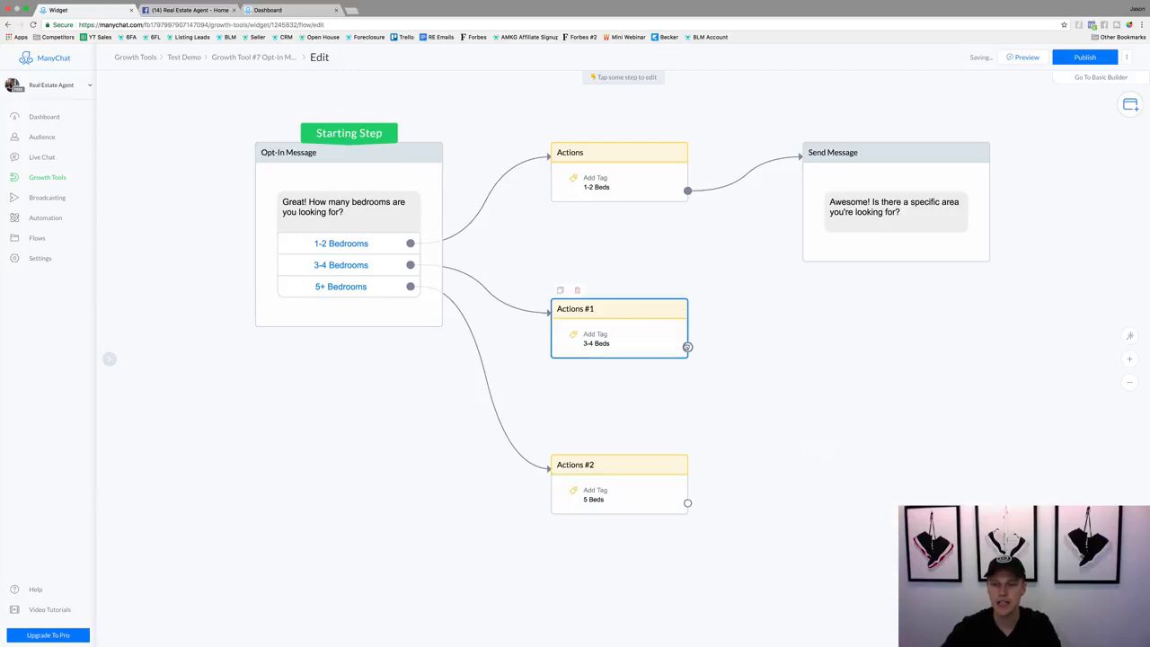
left_click_drag(687, 347, 802, 158)
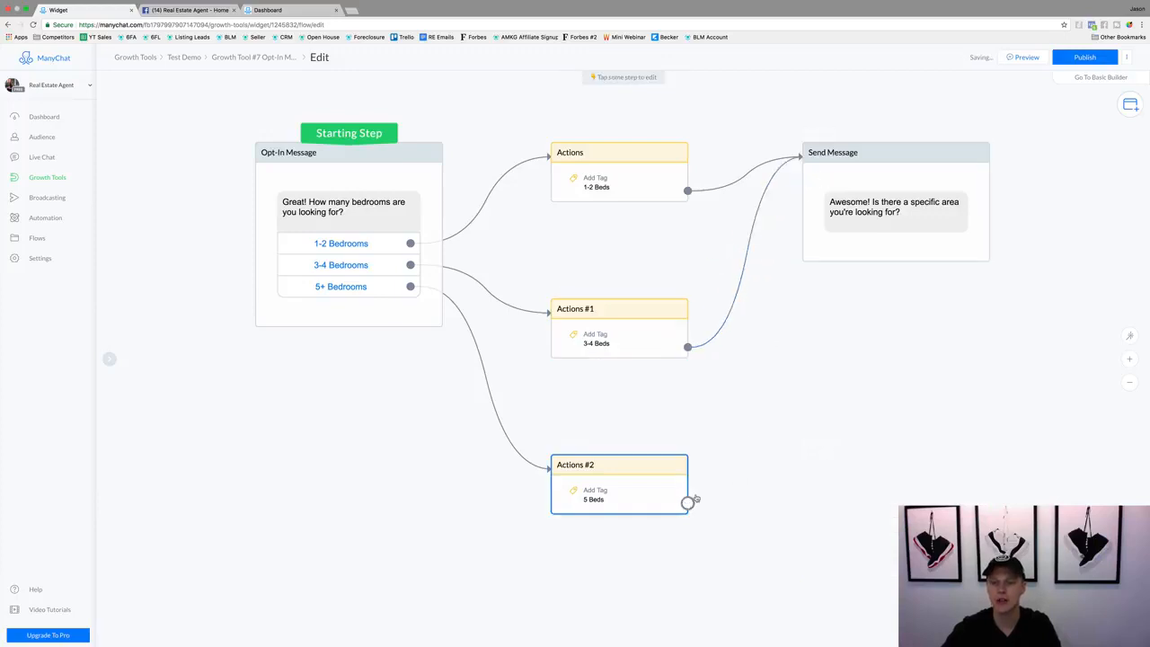
left_click_drag(687, 504, 813, 179)
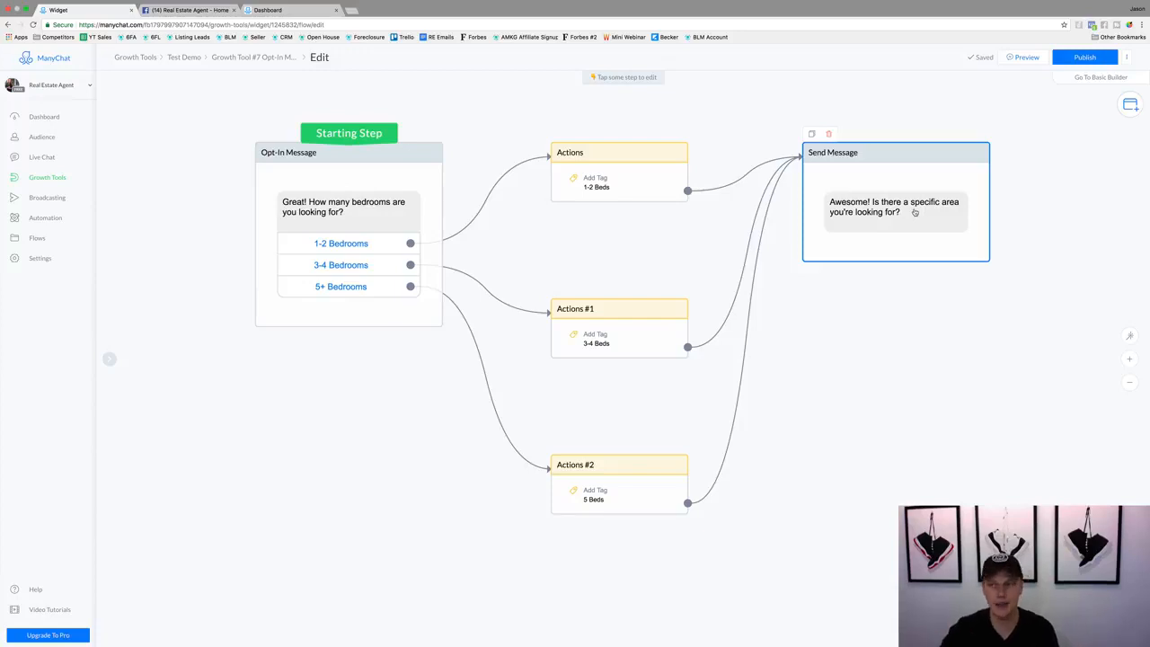
Publish the opt-in flow and send its preview to Messenger.
left_click(1089, 59)
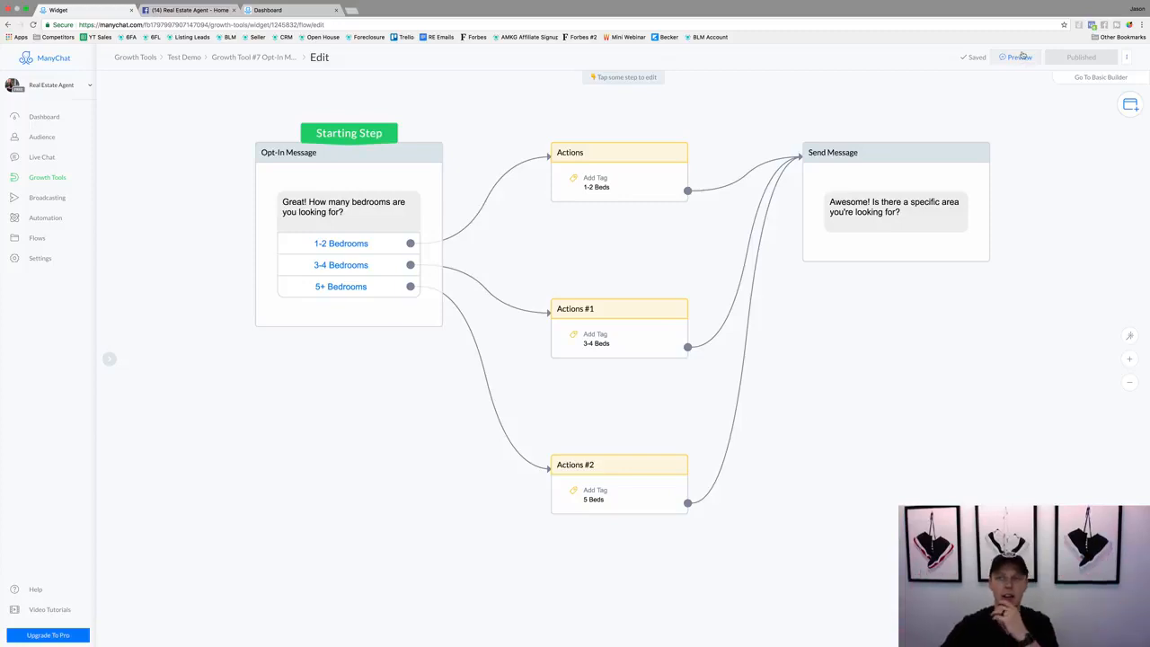
left_click(1019, 57)
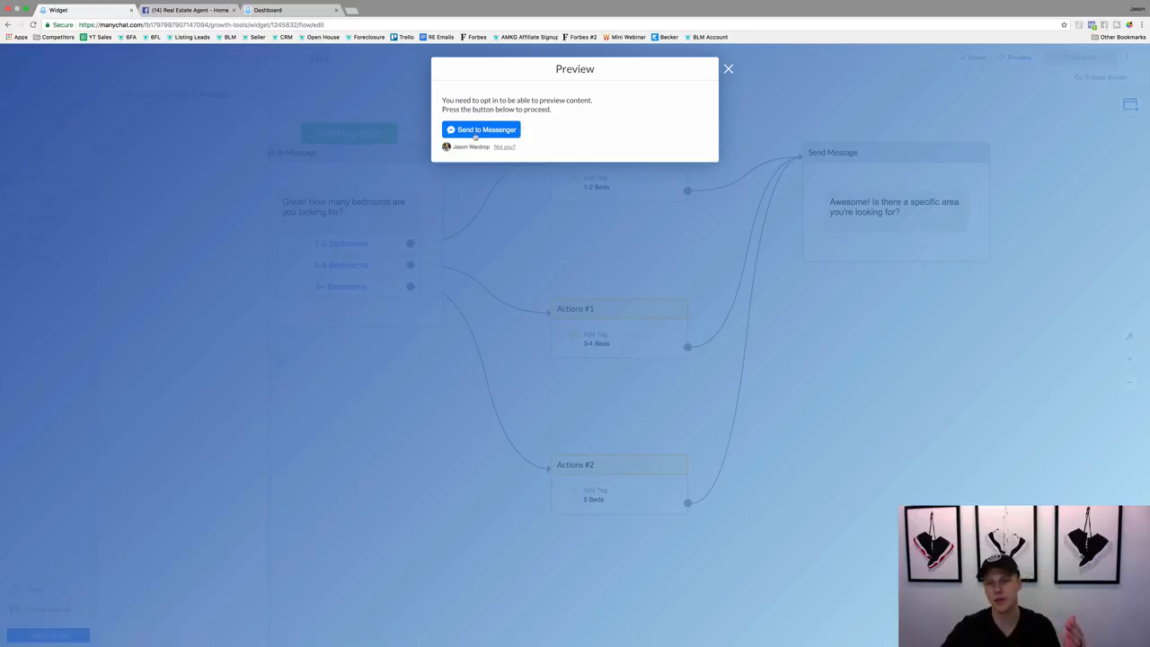
left_click(476, 135)
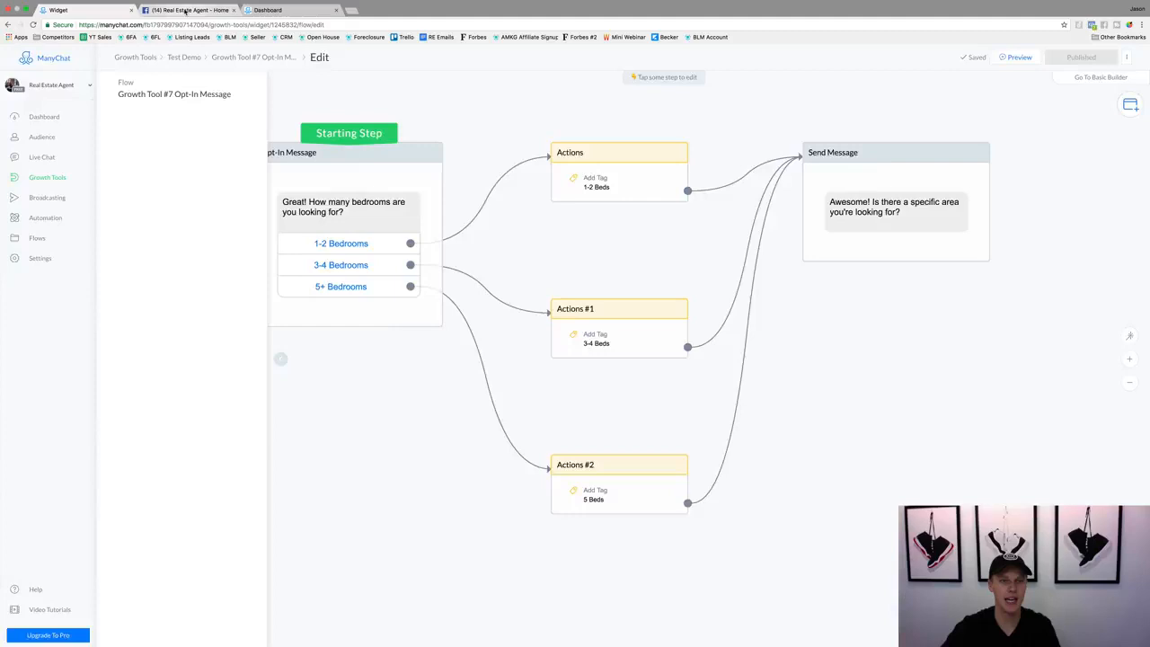
Switch to the Facebook page, check the previewed bedroom question in the Real Estate Agent chat, and close the chat.
left_click(185, 11)
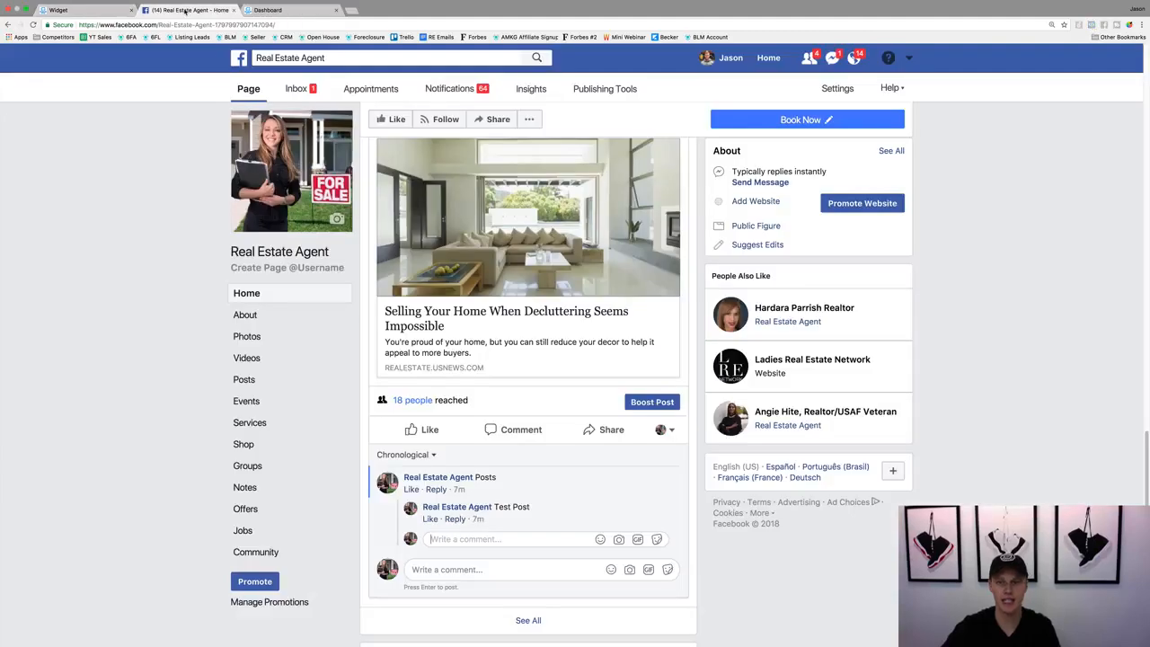
left_click(832, 58)
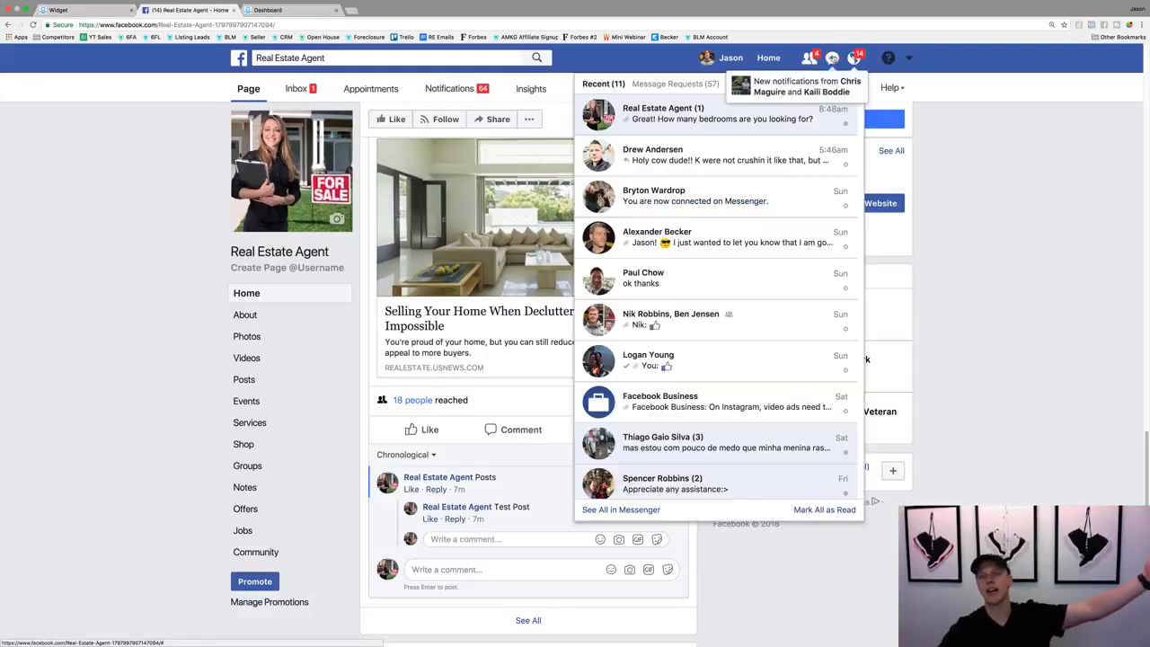
left_click(674, 121)
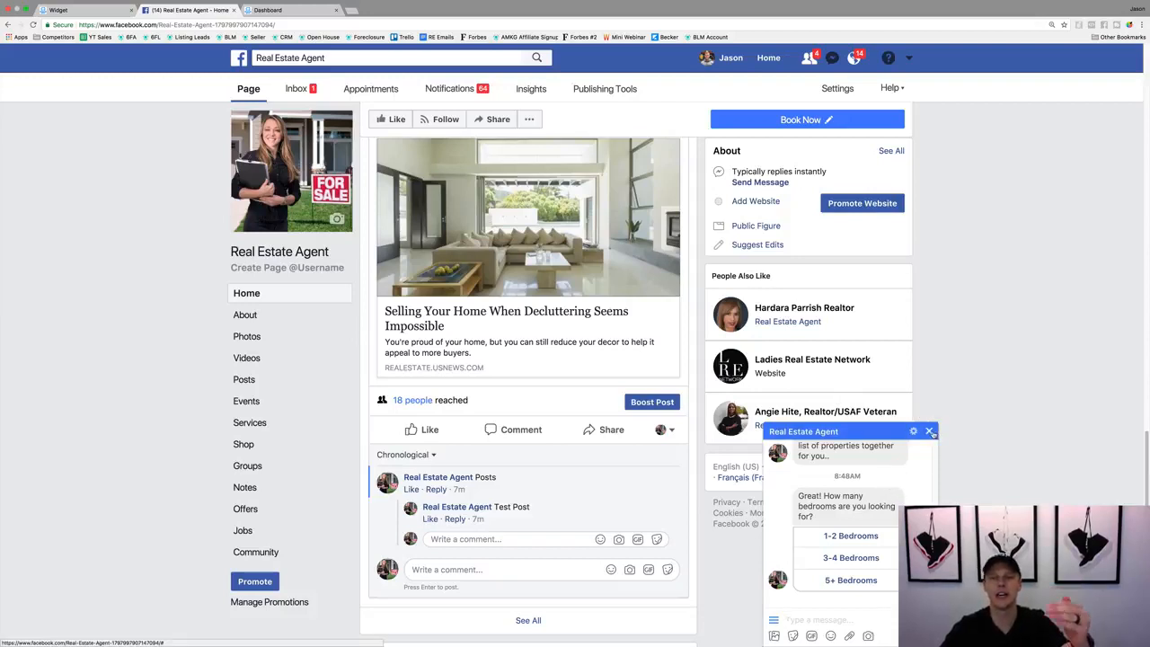
left_click(930, 431)
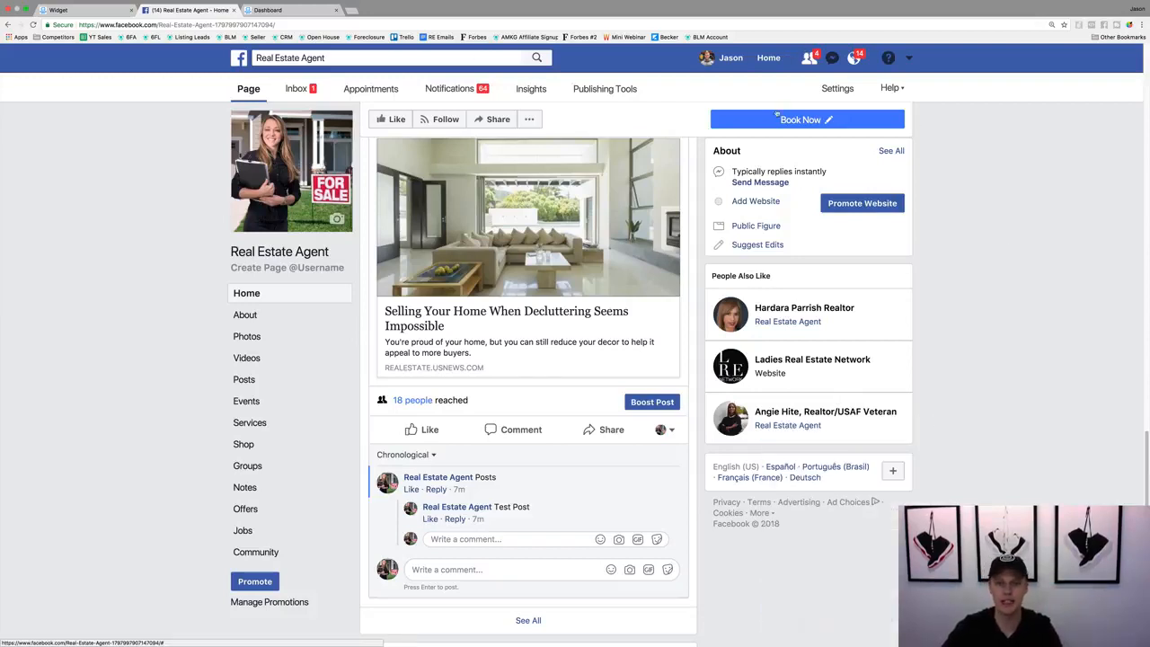
Find the "Selling Your Home When Decluttering Seems Impossible" post and switch its commenting identity from the page to the personal profile.
scroll(559, 275, "up", 2)
left_click(560, 271)
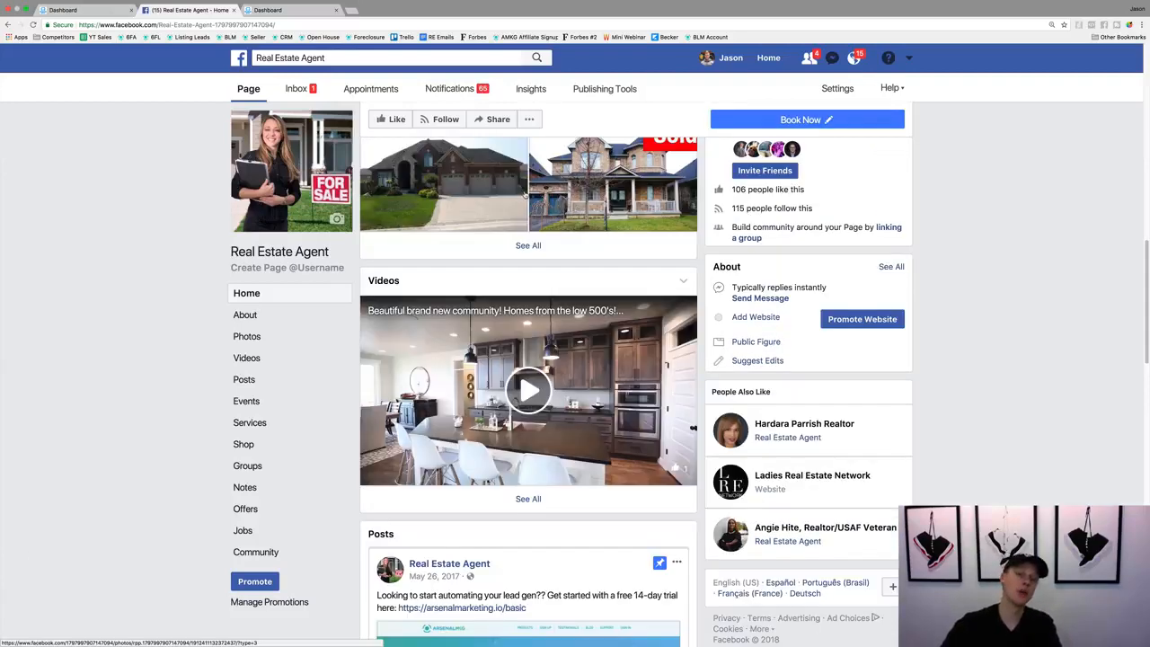
scroll(524, 193, "down", 10)
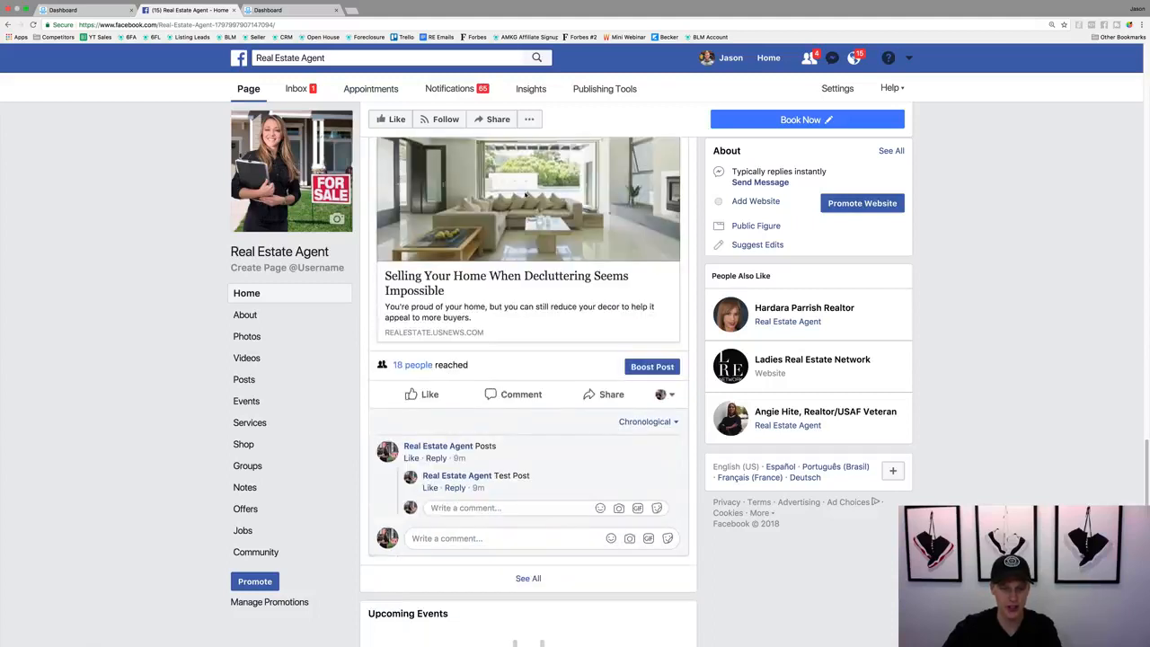
scroll(525, 193, "down", 2)
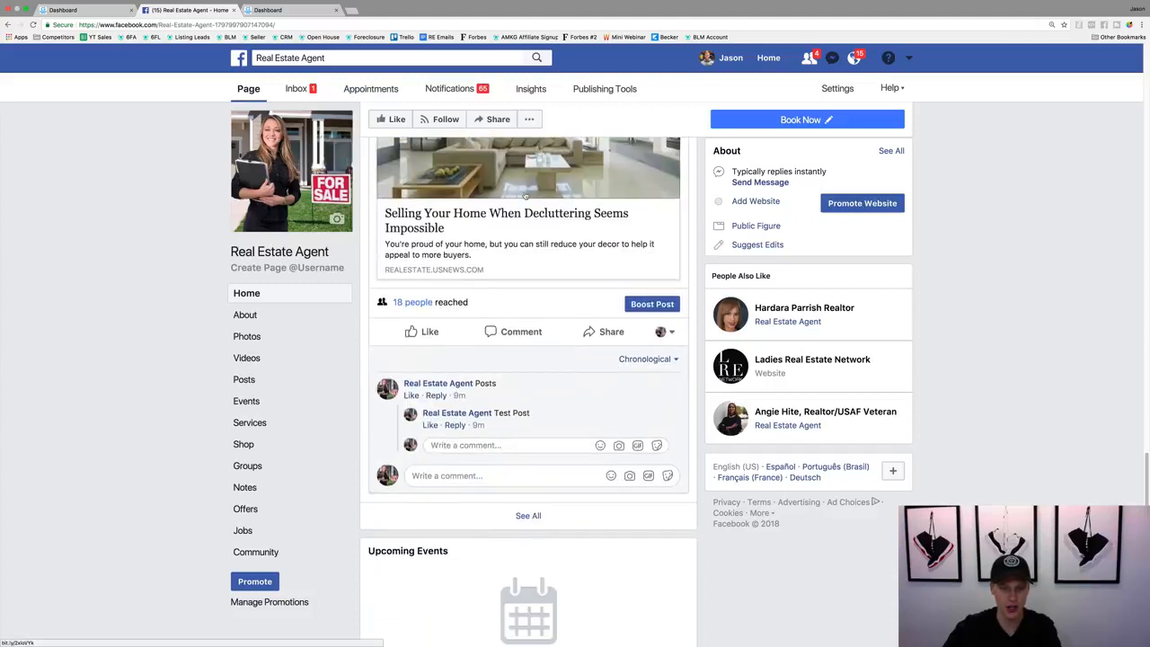
left_click(666, 334)
left_click(556, 361)
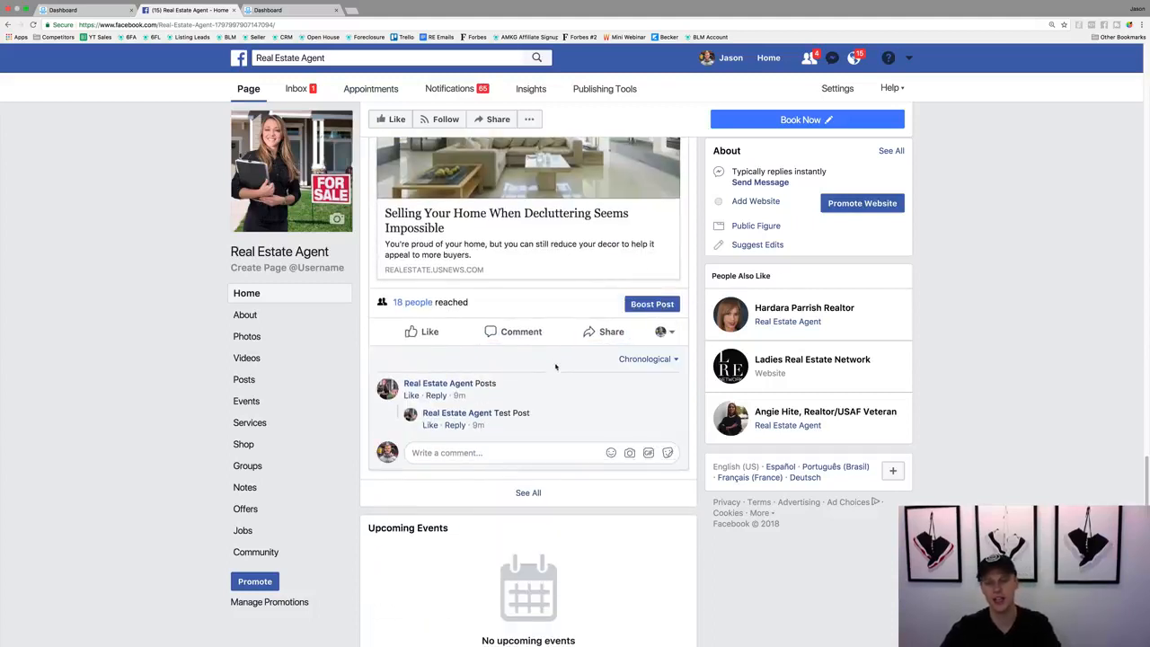
Post the comment "Test Post" on the home decluttering post.
left_click(502, 454)
type("T")
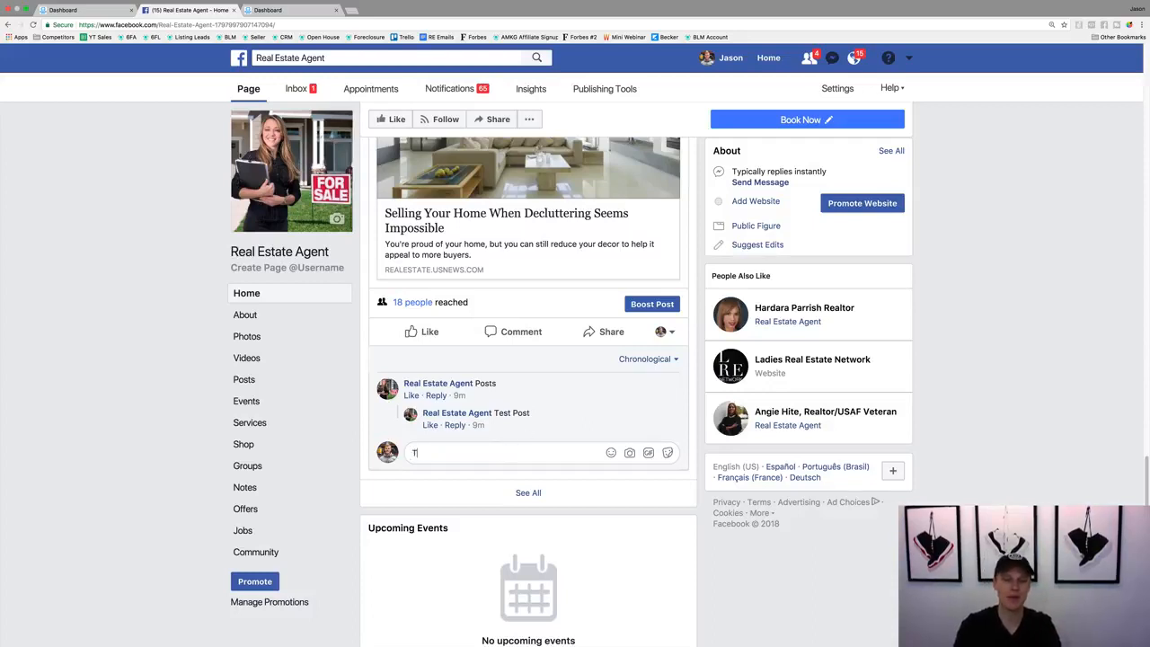
type("est Post")
key("Return")
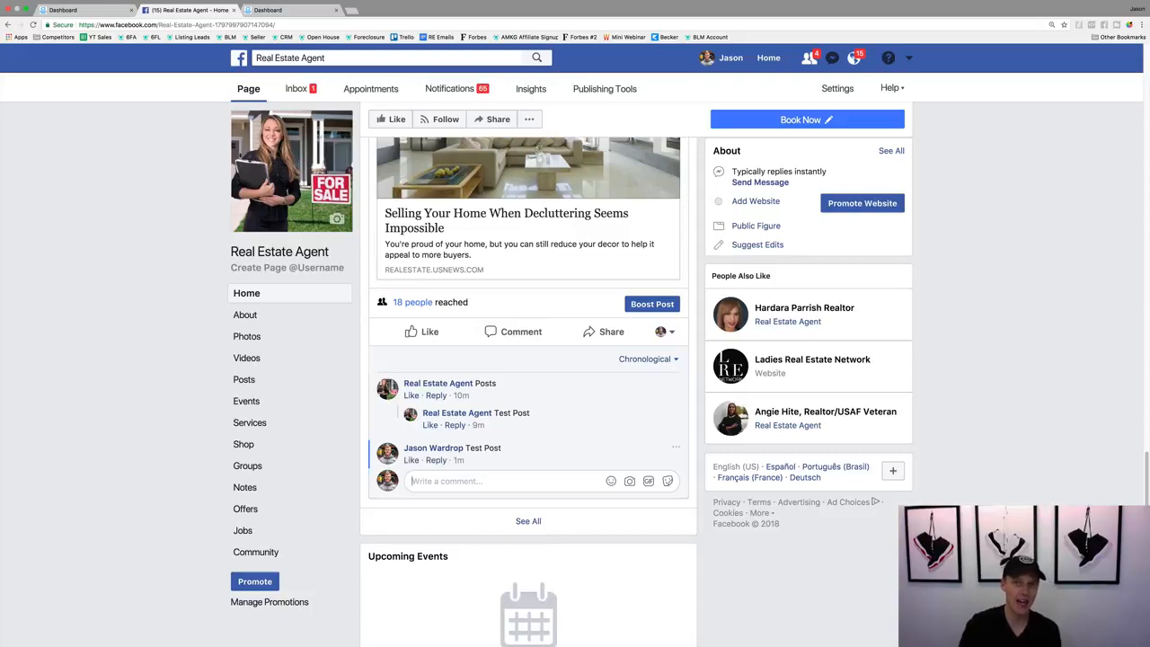
Open the Real Estate Agent Messenger chat, answer the moving question with "ASAP!" and choose "3-4 Bedrooms" for the bedroom question.
left_click(833, 59)
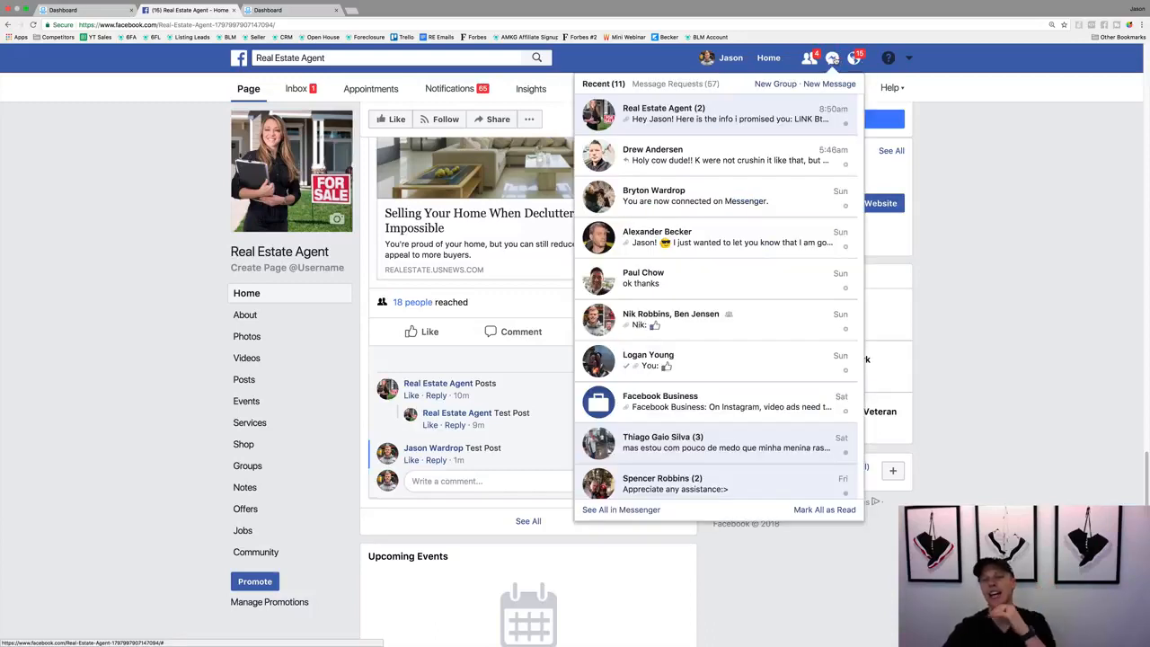
left_click(773, 113)
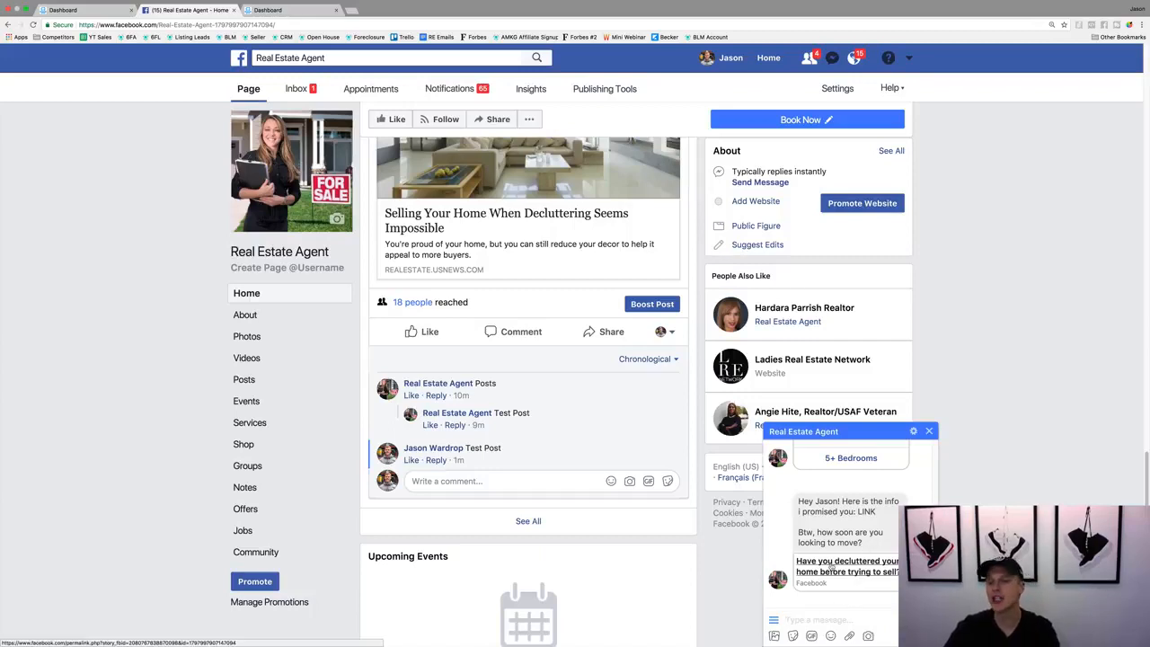
scroll(750, 458, "up", 3)
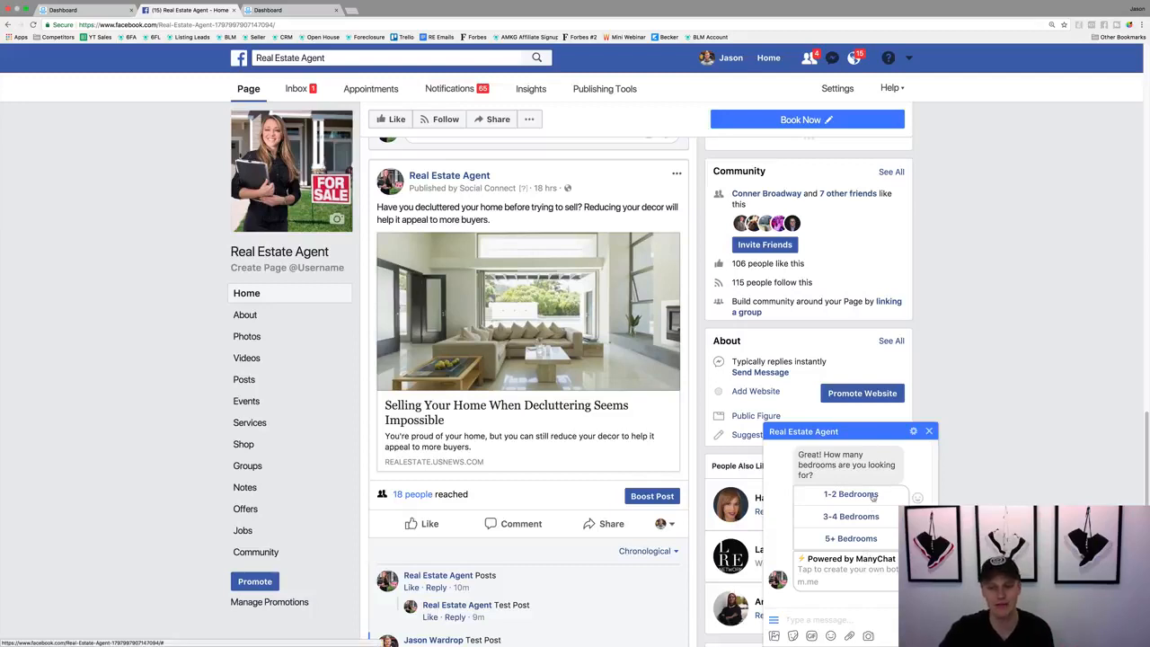
left_click(855, 519)
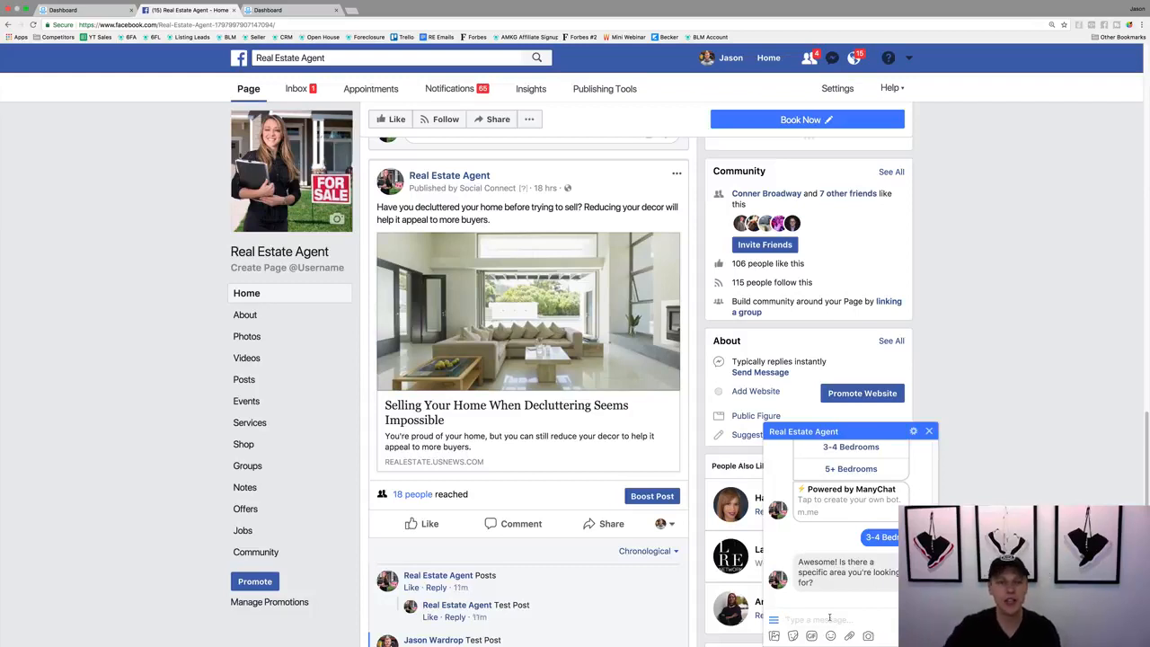
Open the page's Inbox and review the test lead's conversation through to the specific-area question.
left_click(293, 93)
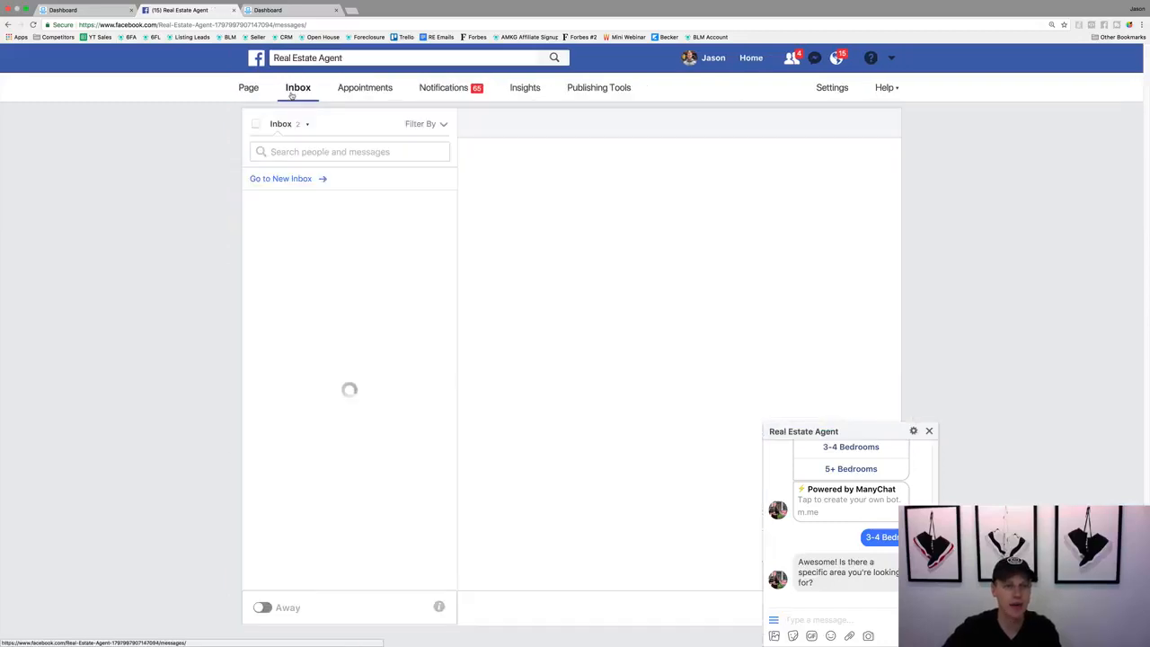
scroll(530, 319, "up", 4)
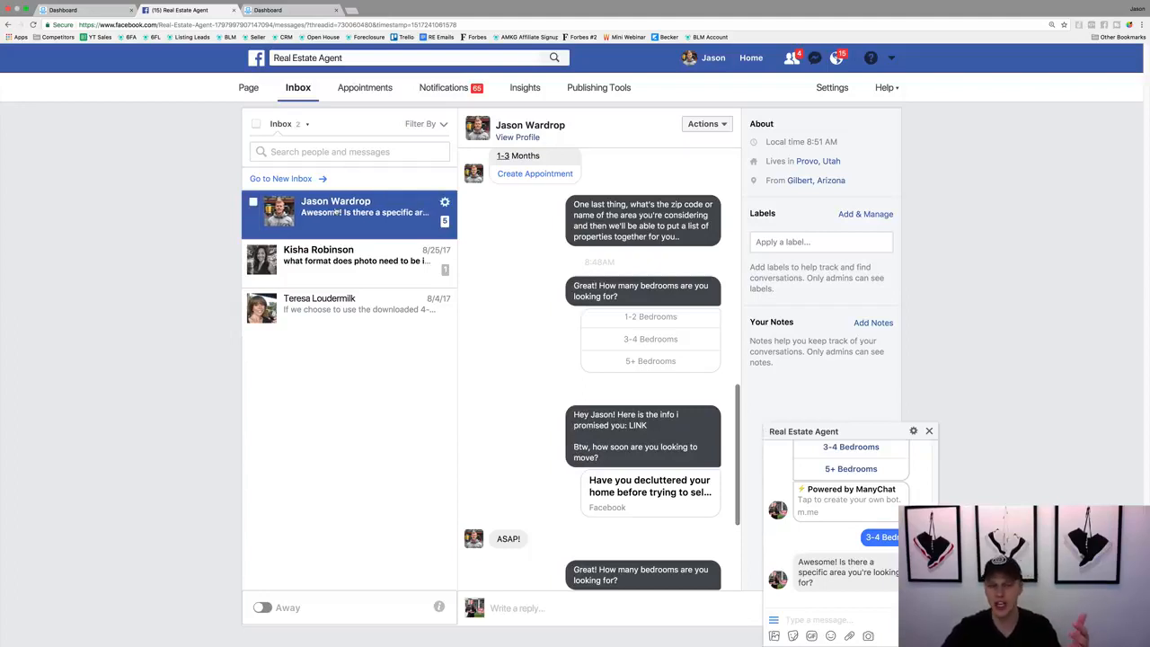
scroll(514, 372, "down", 2)
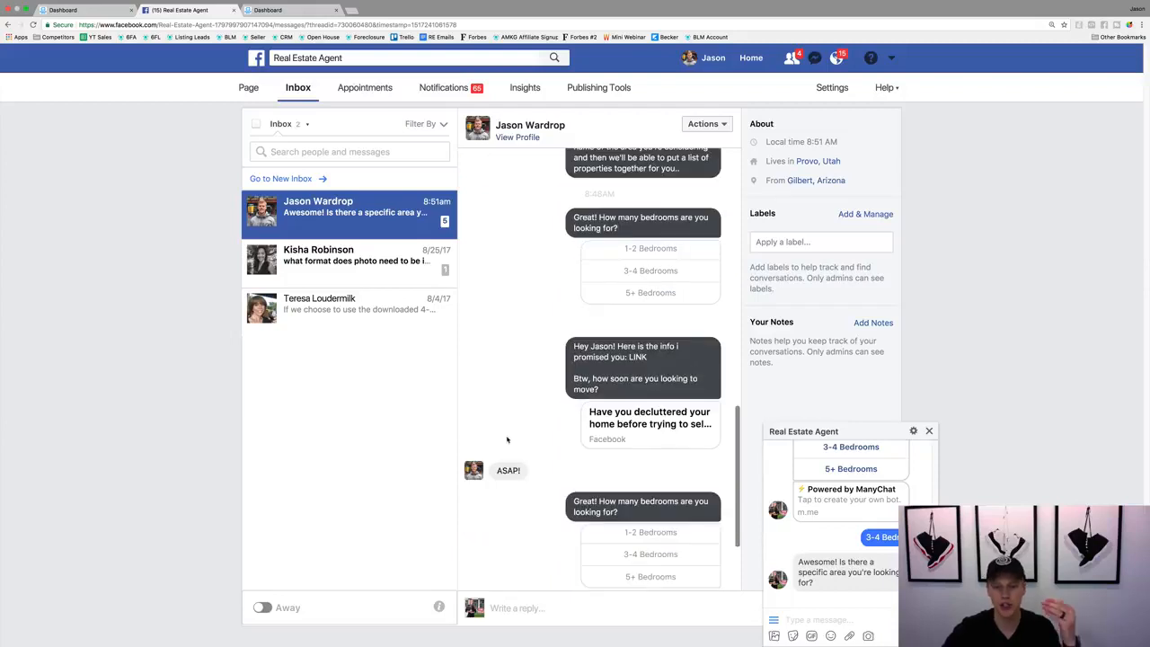
scroll(508, 439, "down", 3)
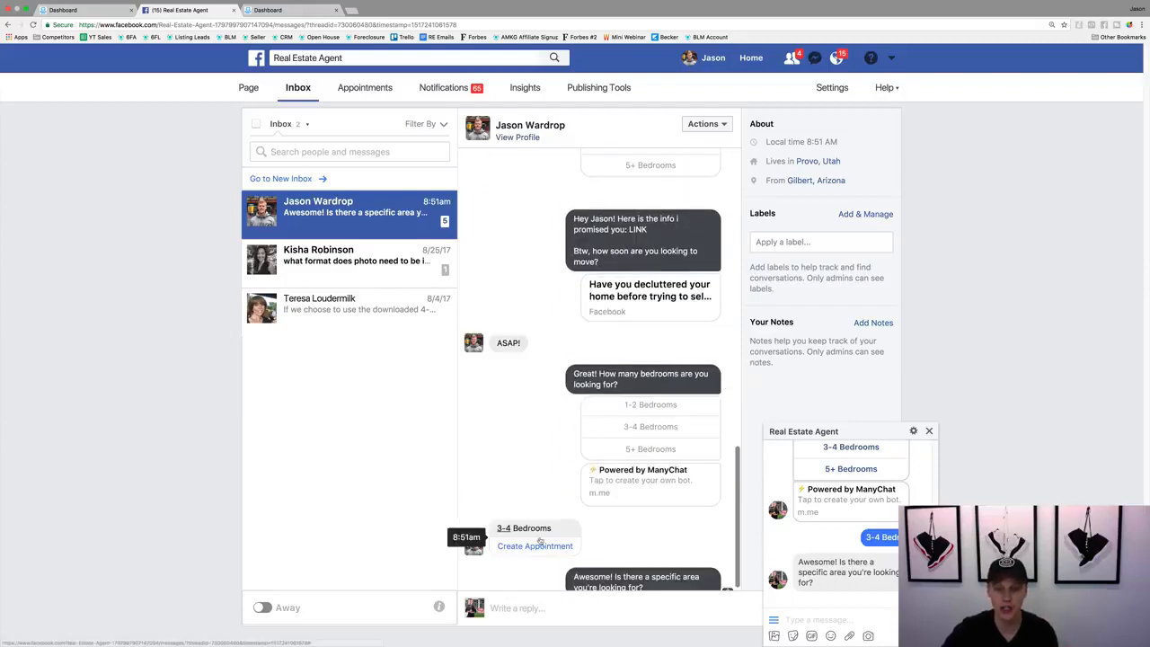
scroll(548, 539, "down", 1)
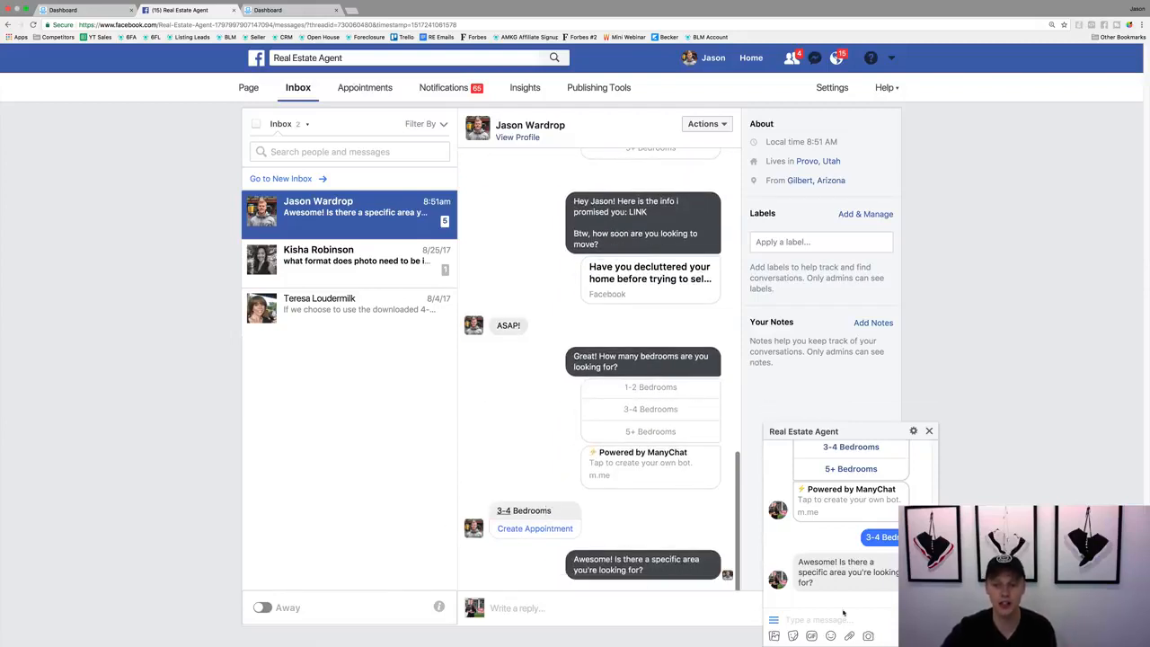
Answer the specific-area question in the Real Estate Agent chat with "Vineyard".
left_click(871, 619)
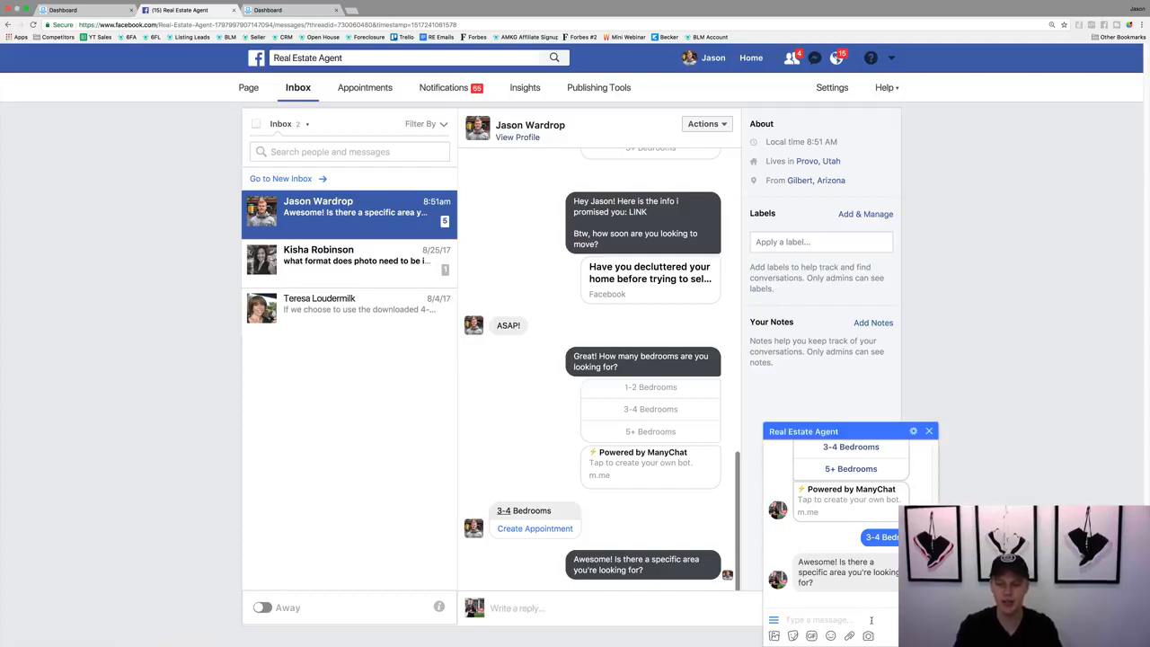
type("Vineyard")
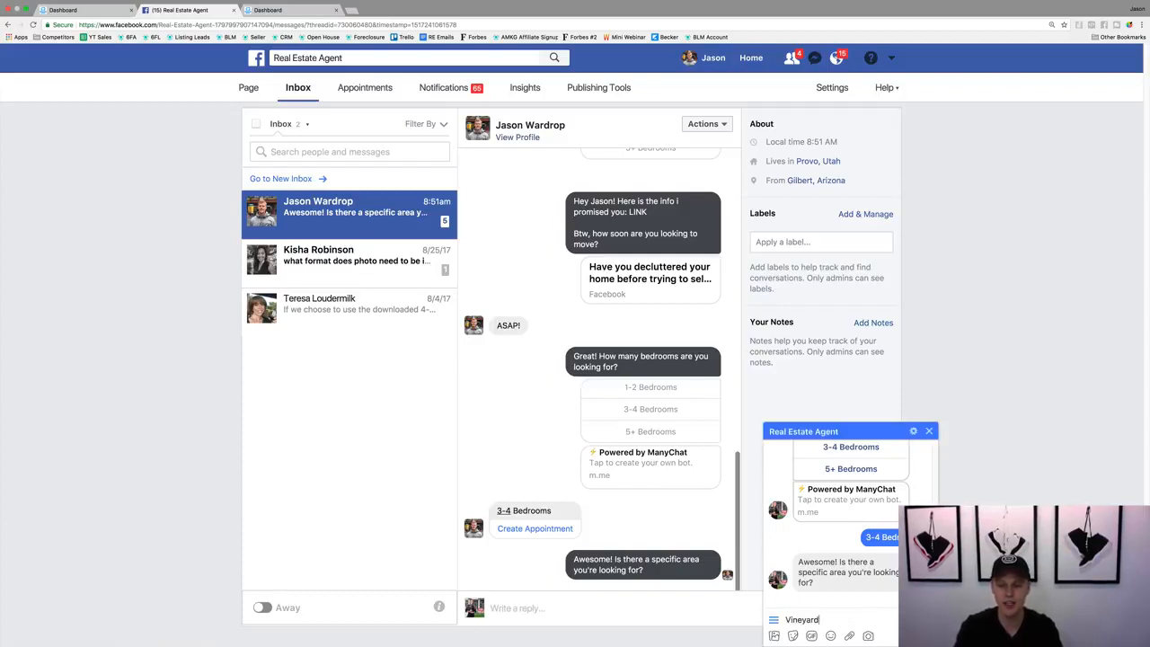
key("Return")
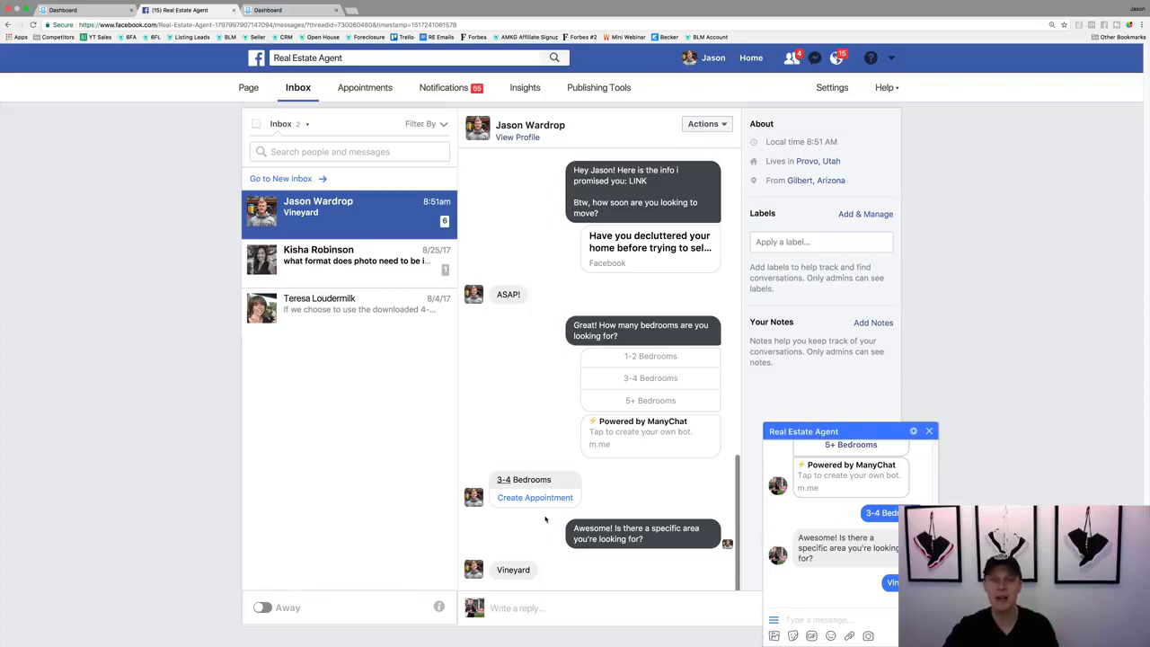